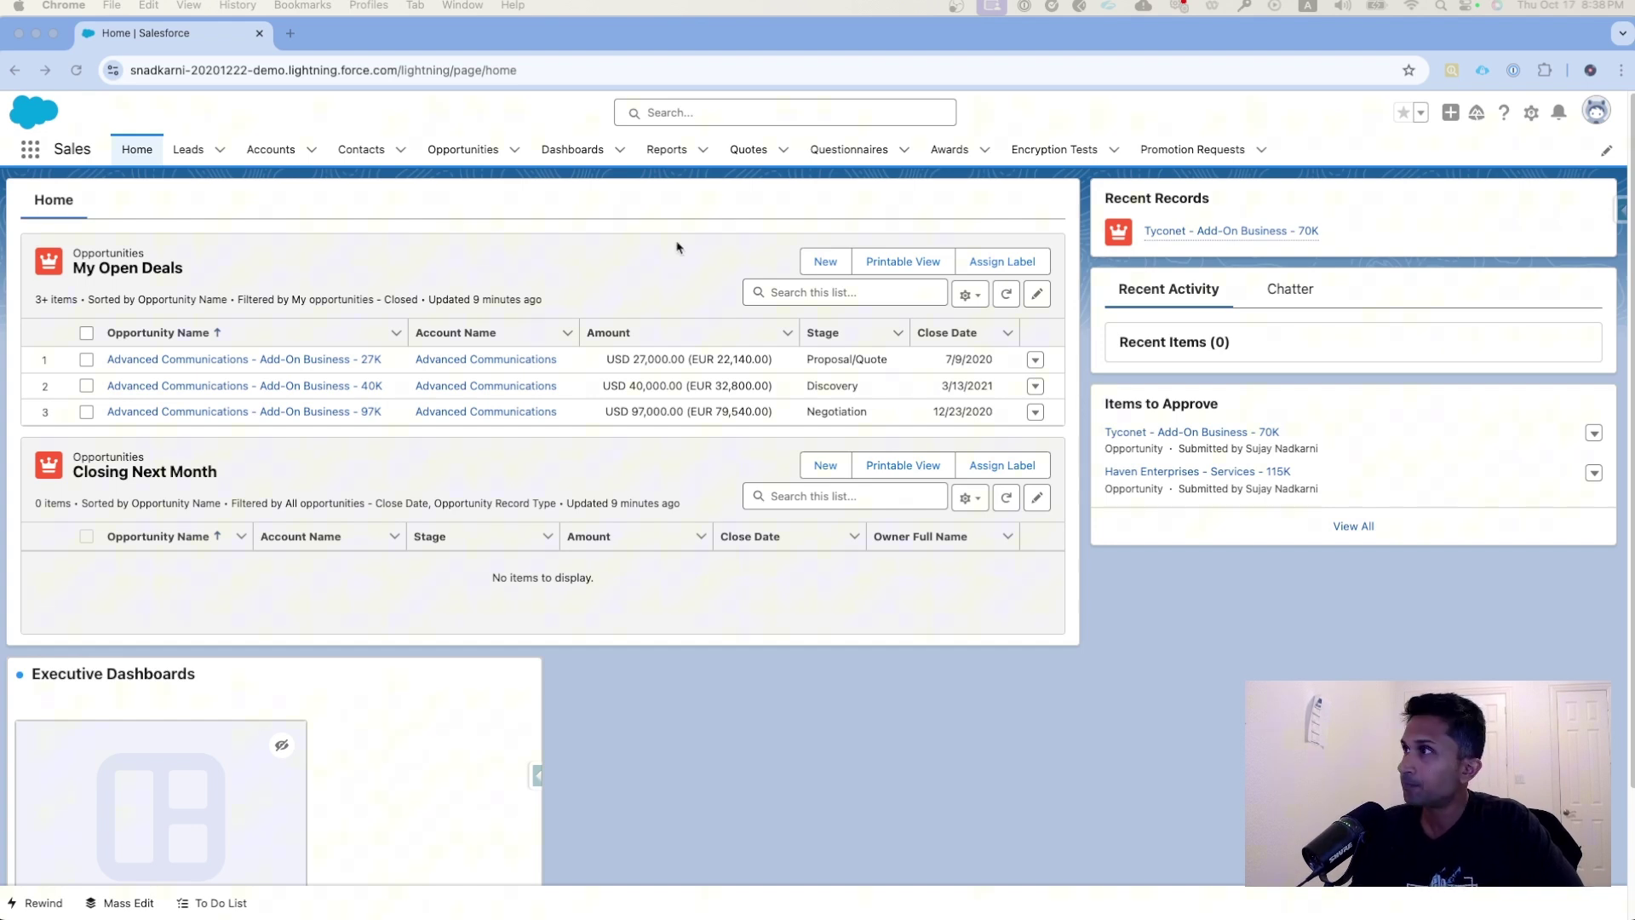
- From Setup, search Quick Find for 'User' and open User Management Settings
click(1534, 117)
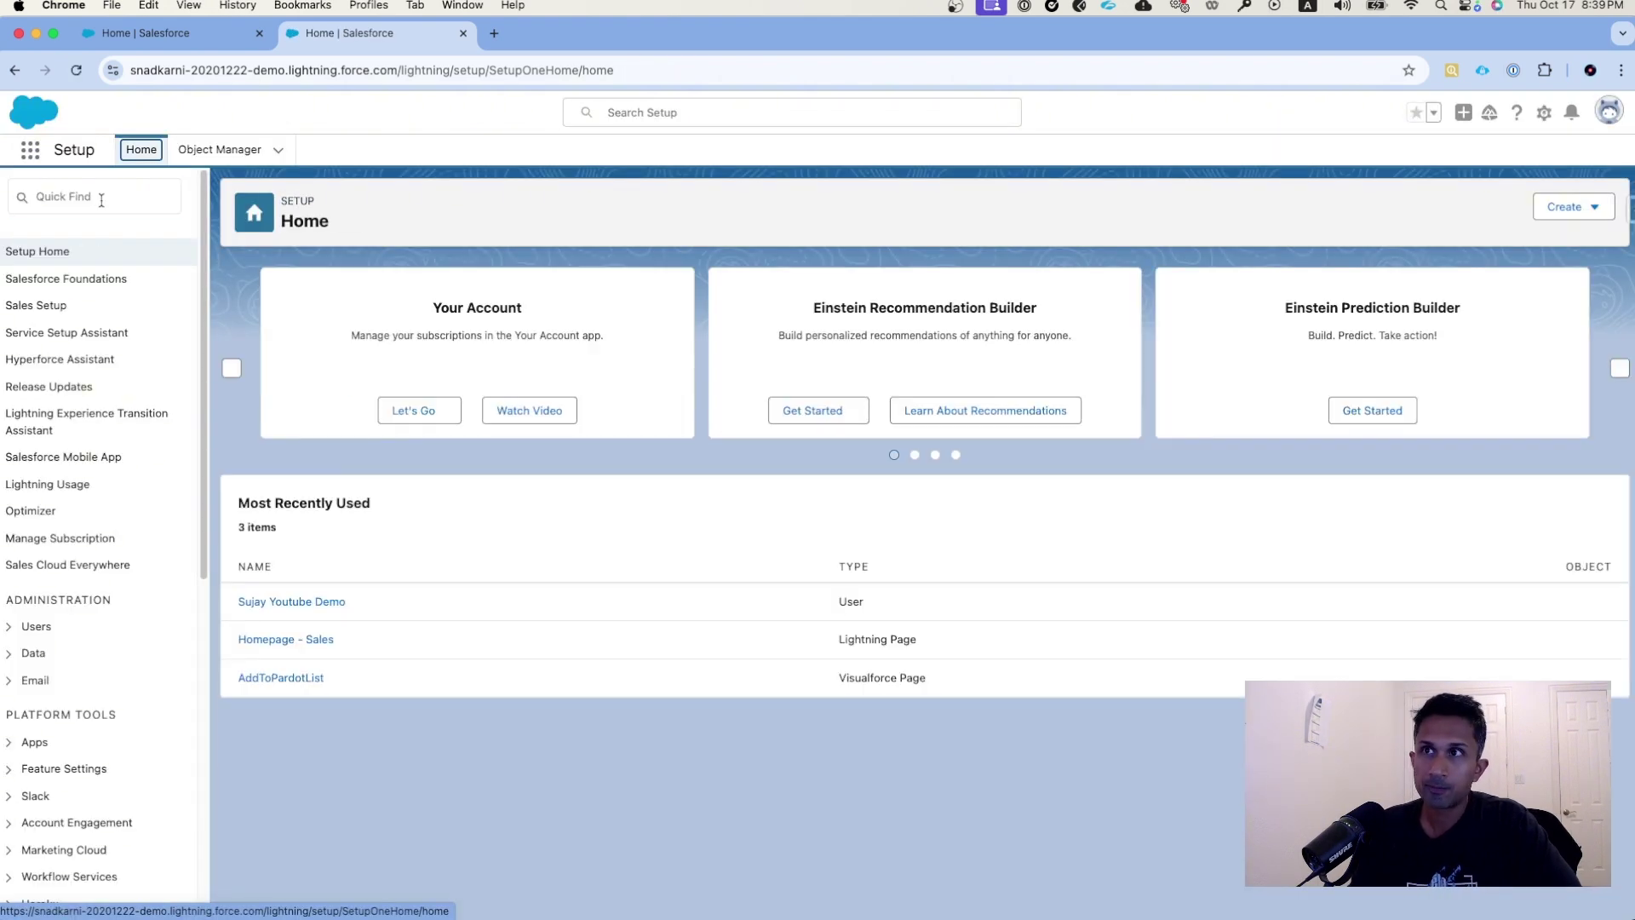
click(99, 201)
text(U)
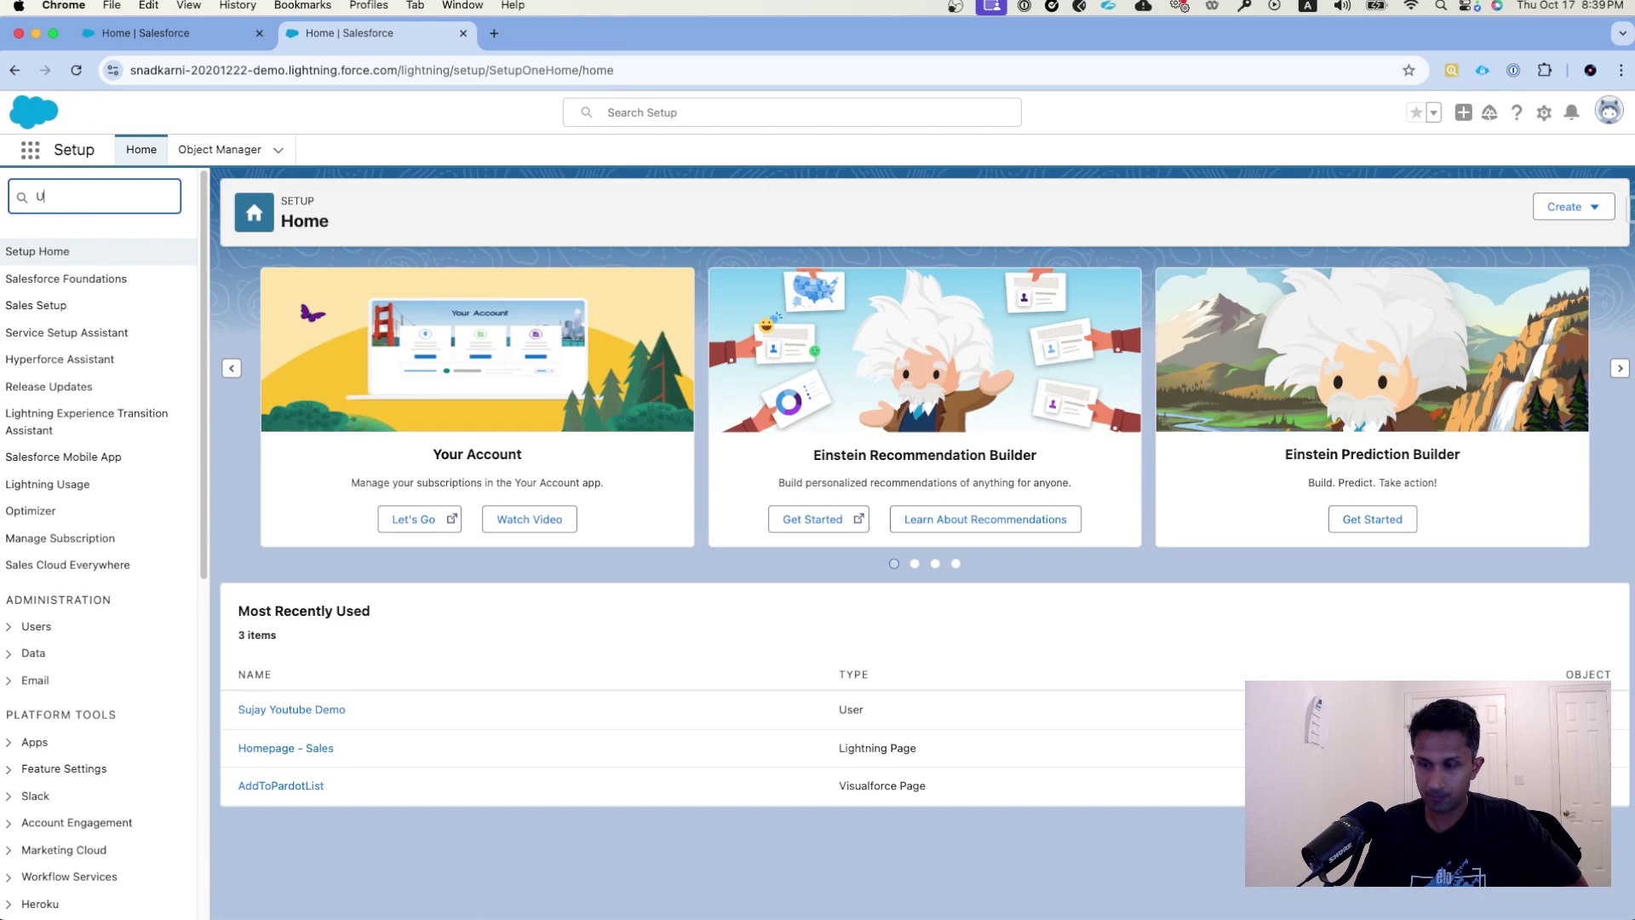
text(ser)
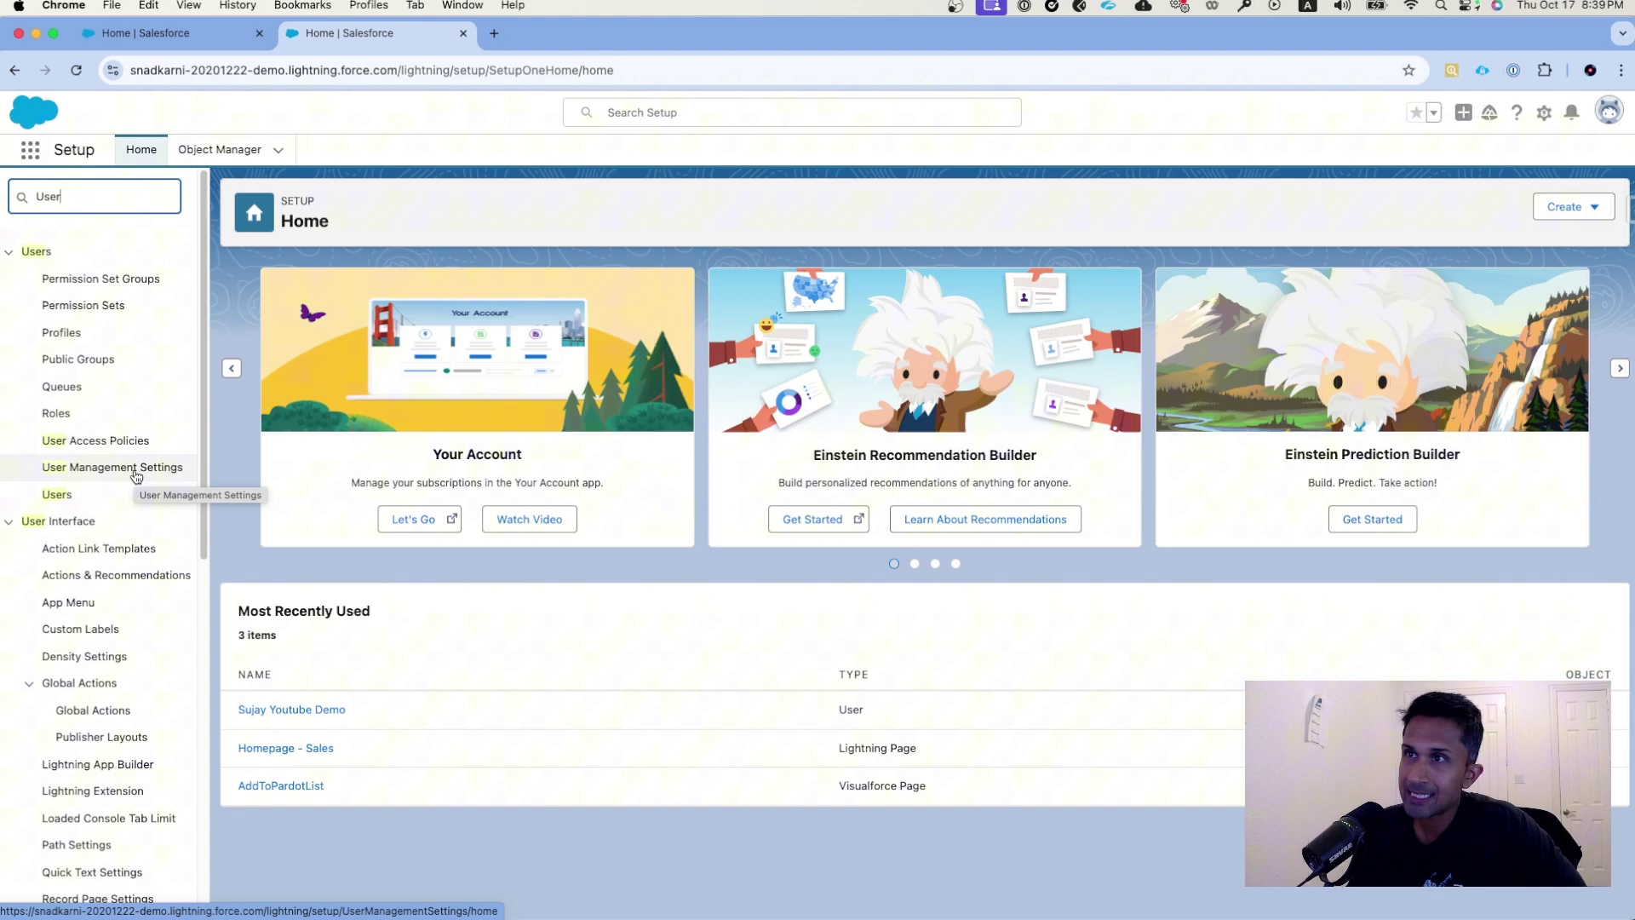
click(136, 476)
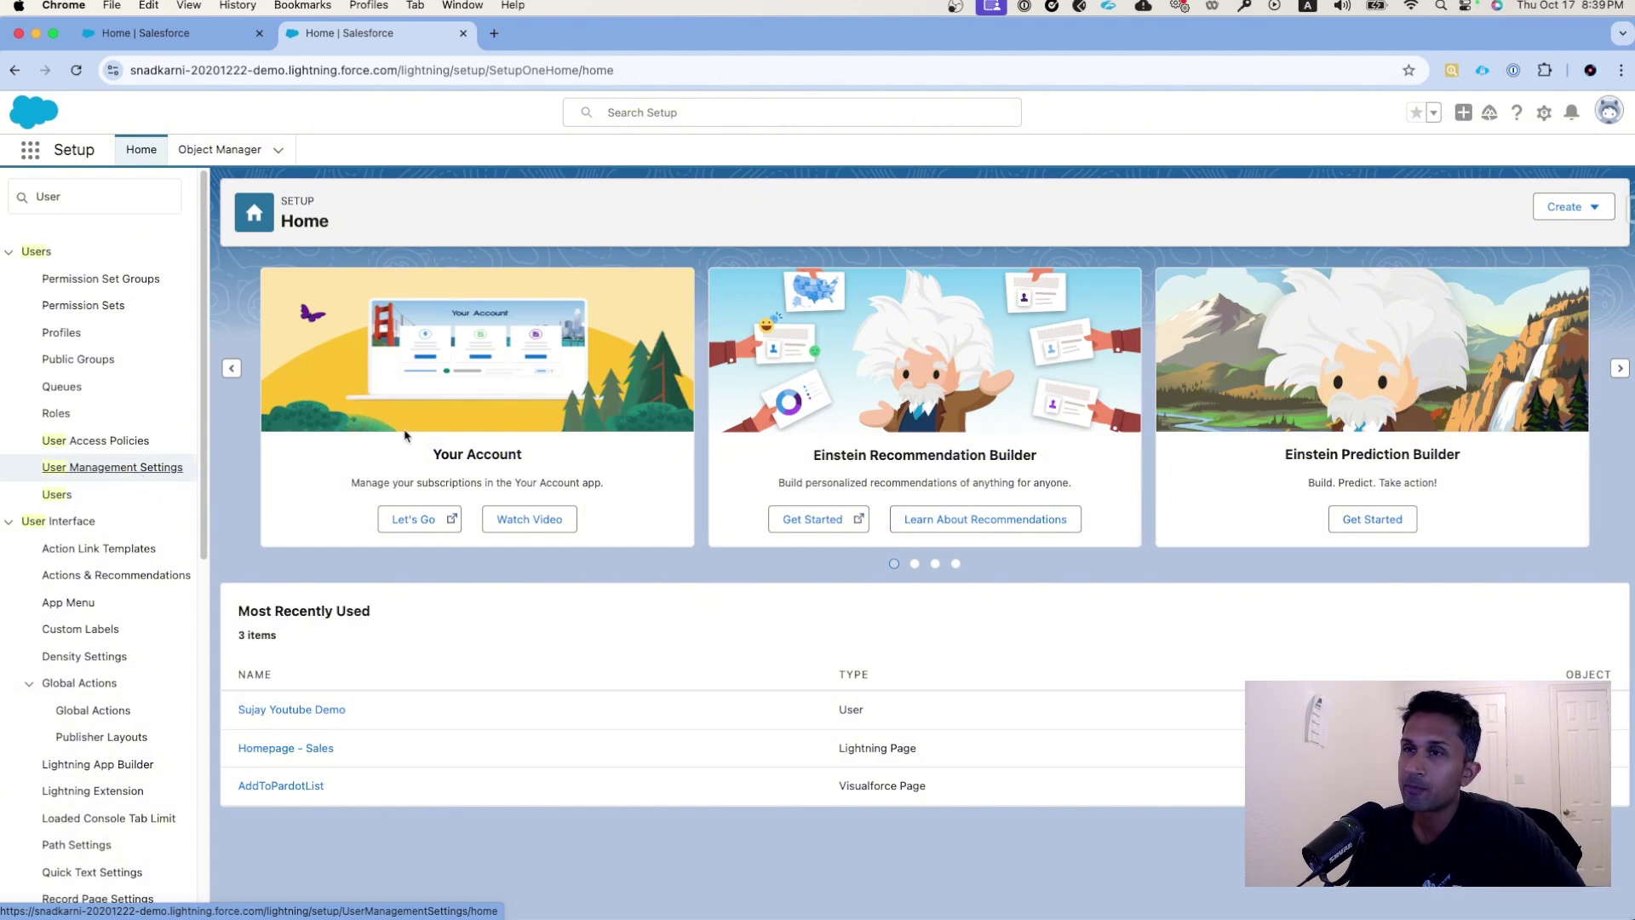
- Scroll to the User Access Policies setting and highlight its name and description
scroll(1022, 511, down, 5)
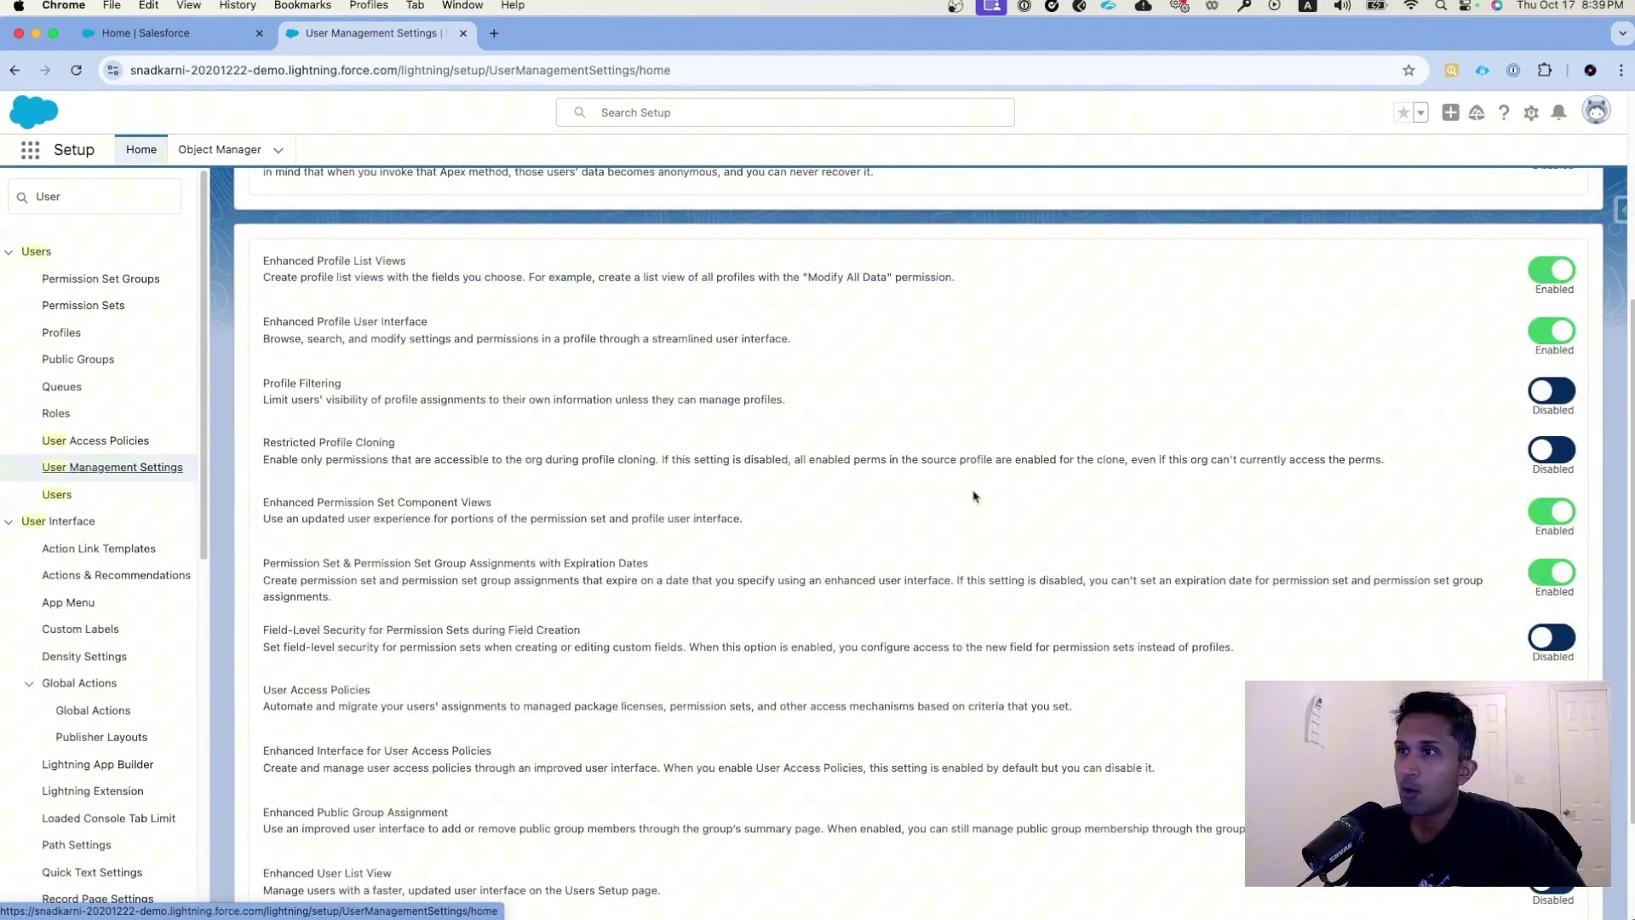
scroll(1096, 595, down, 1)
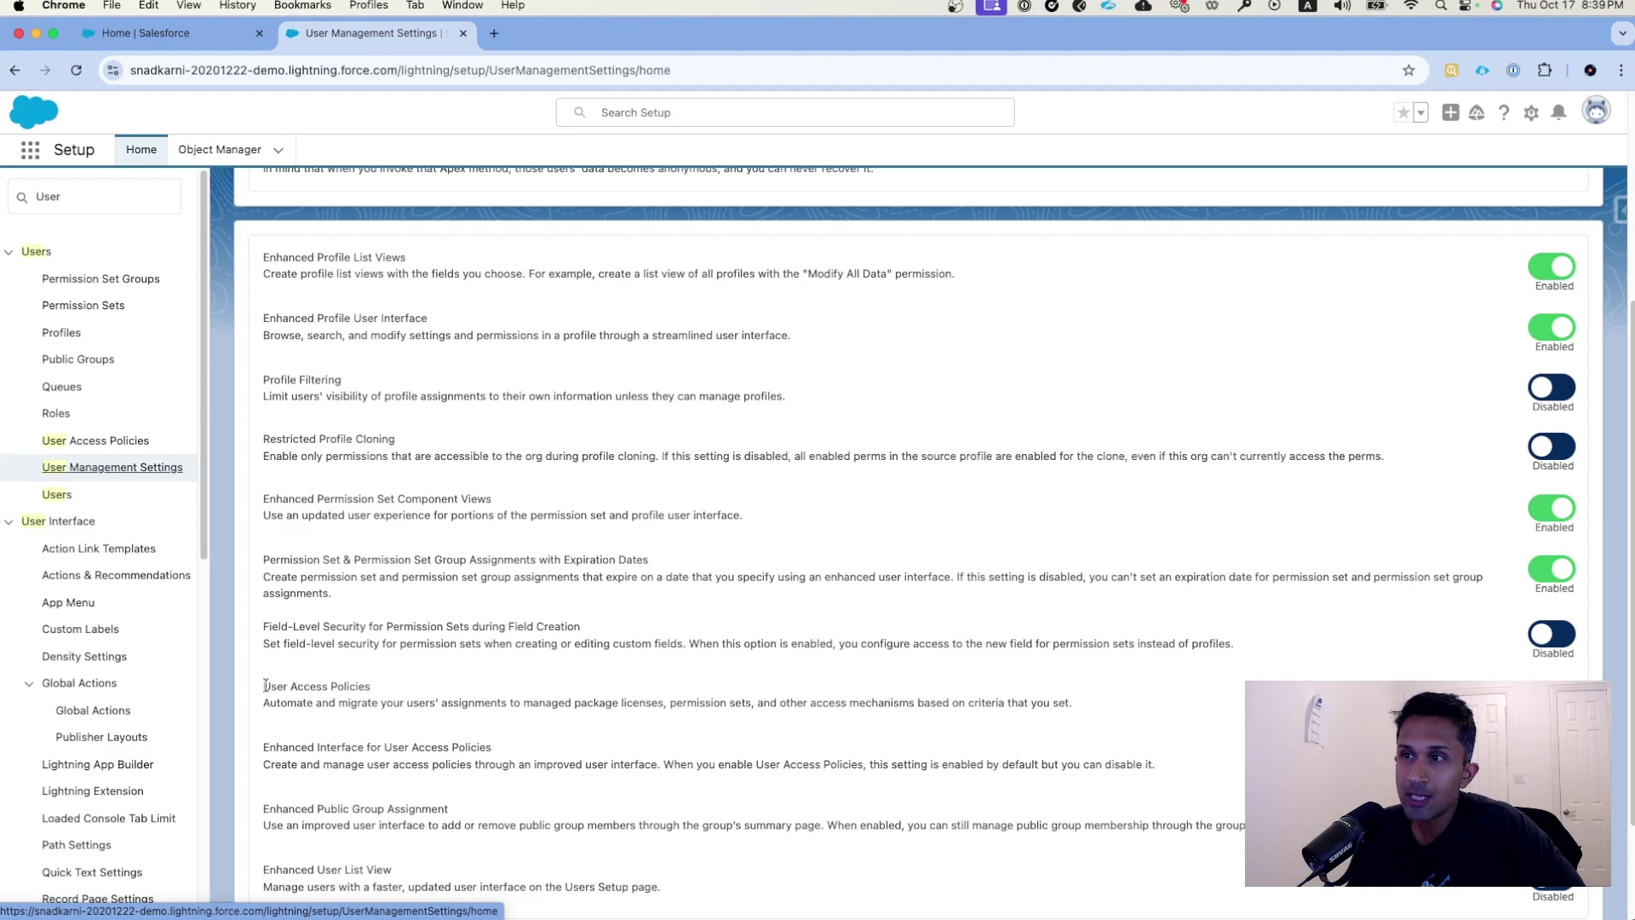
drag(265, 685, 391, 688)
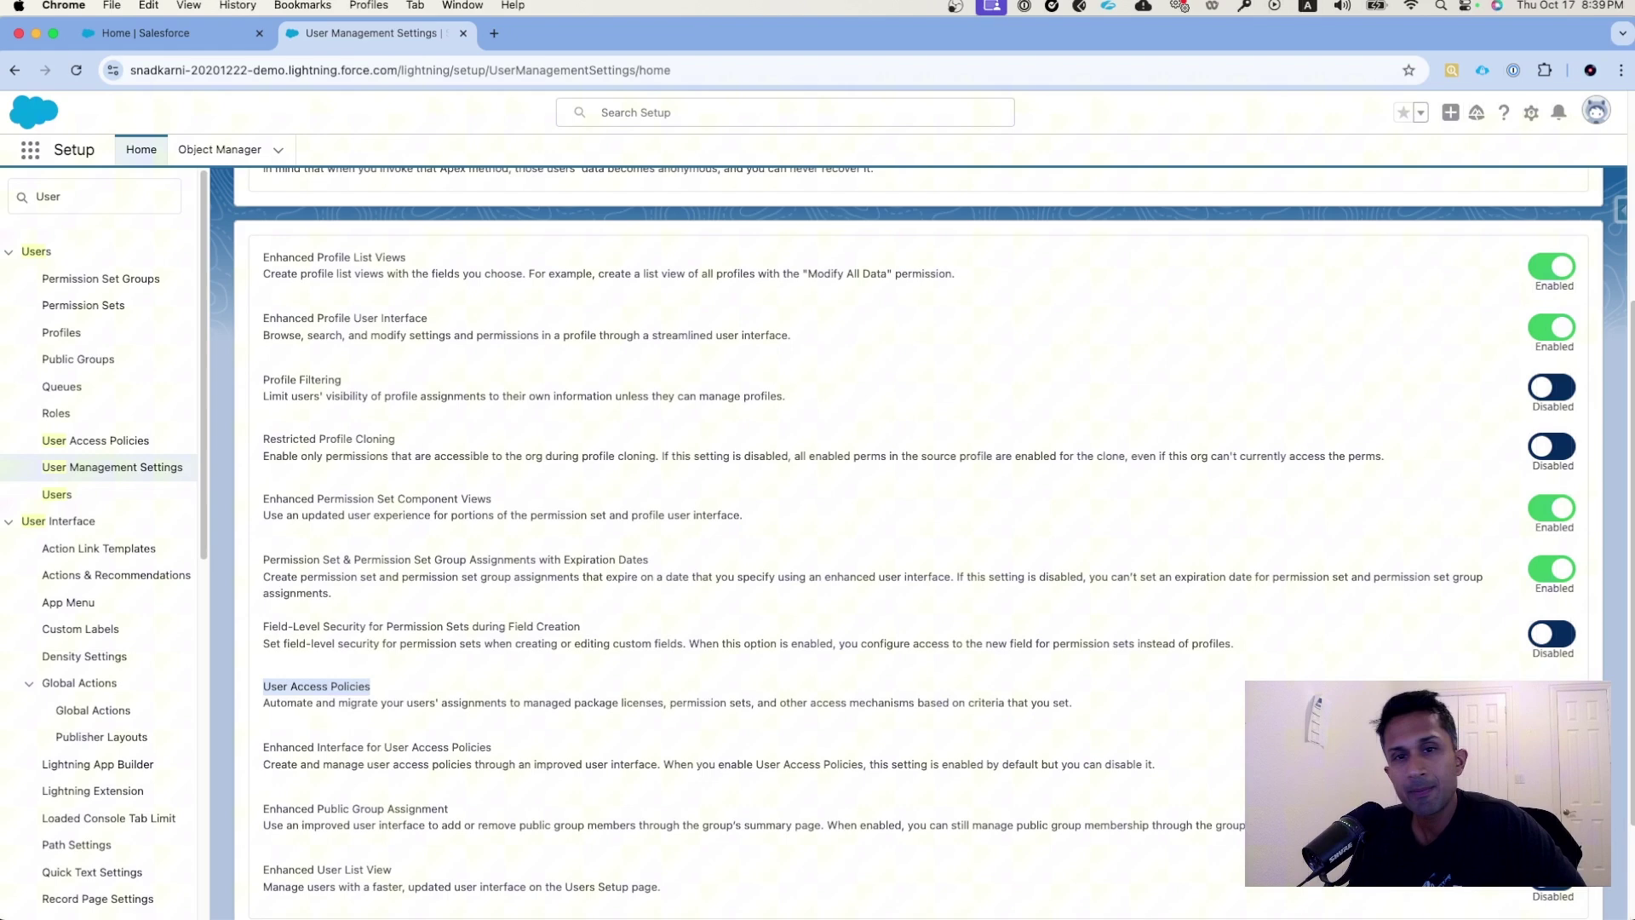
click(357, 711)
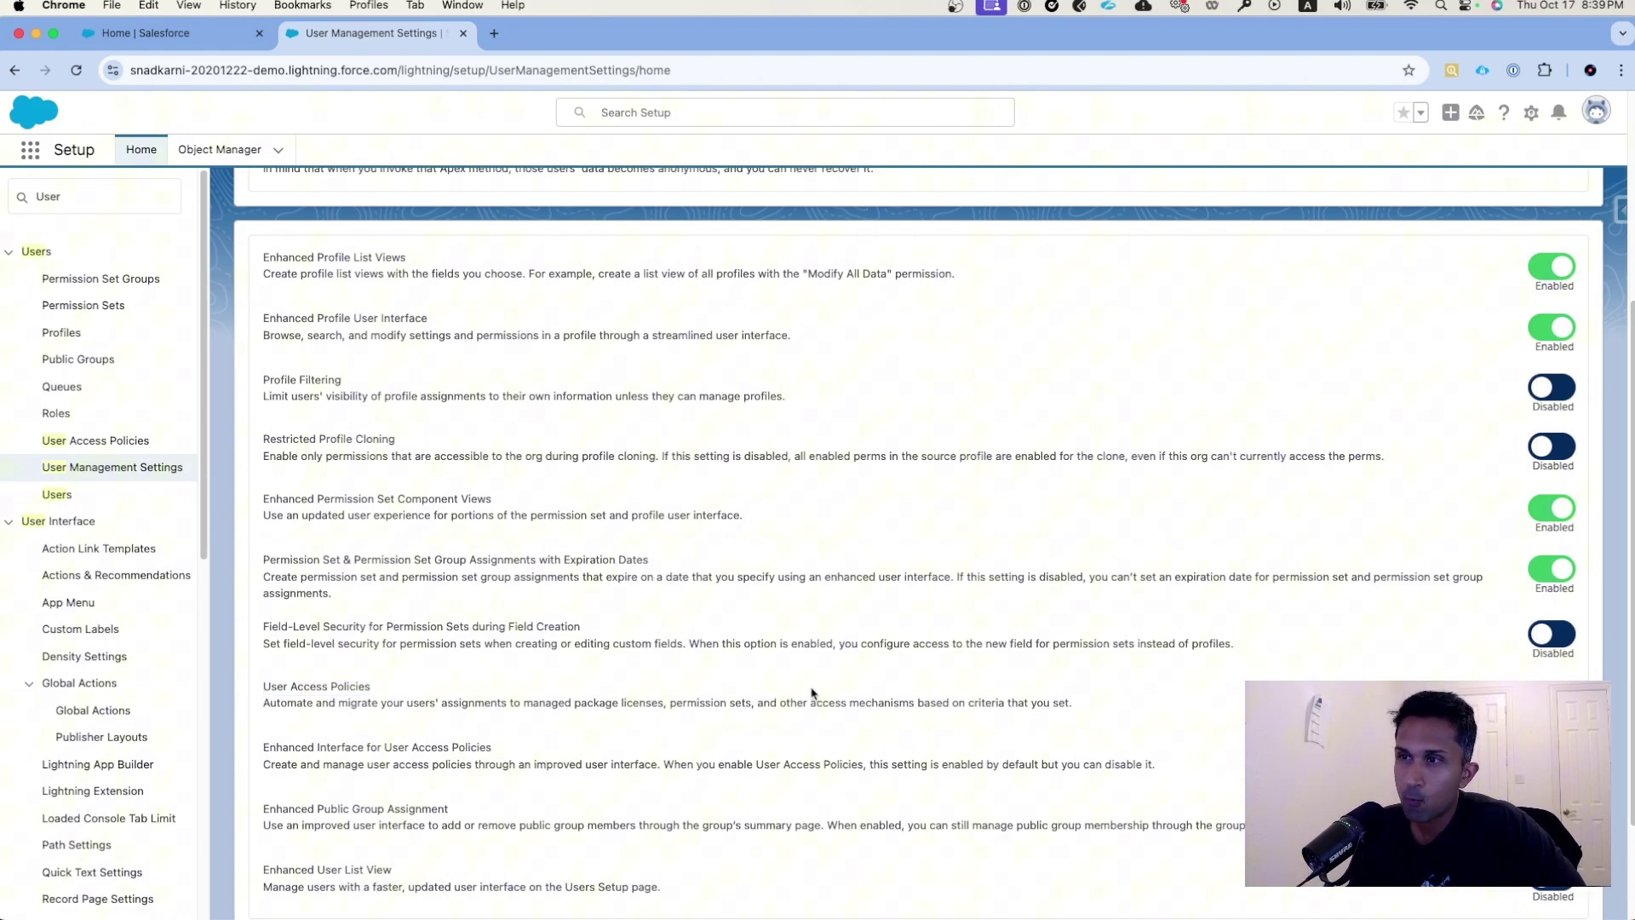
drag(263, 686, 341, 704)
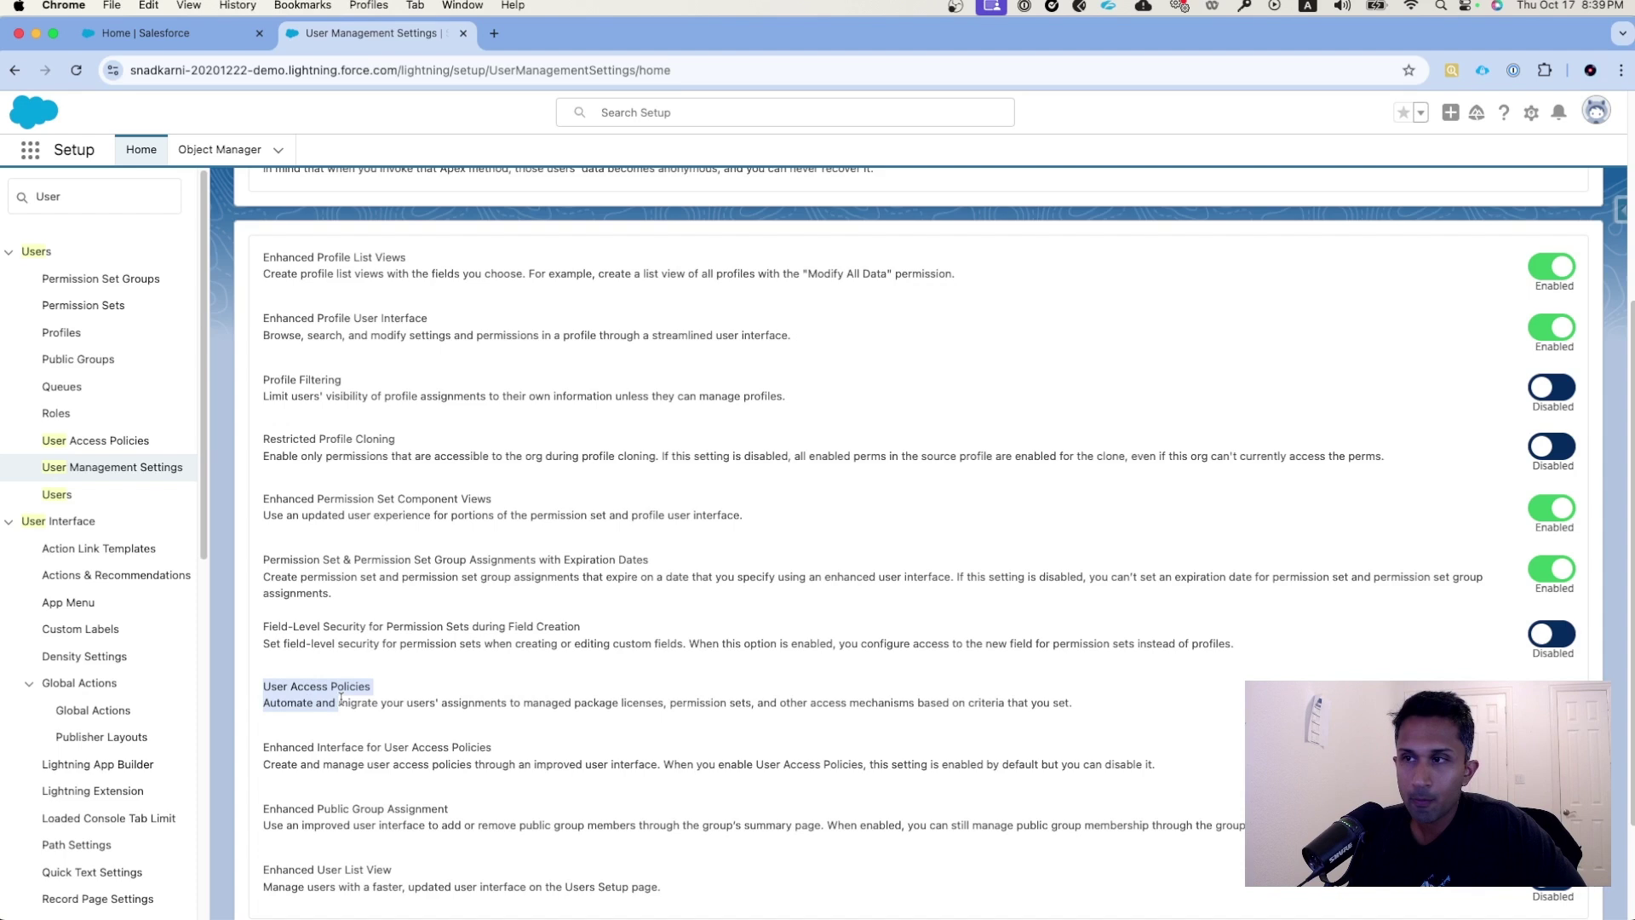
click(400, 714)
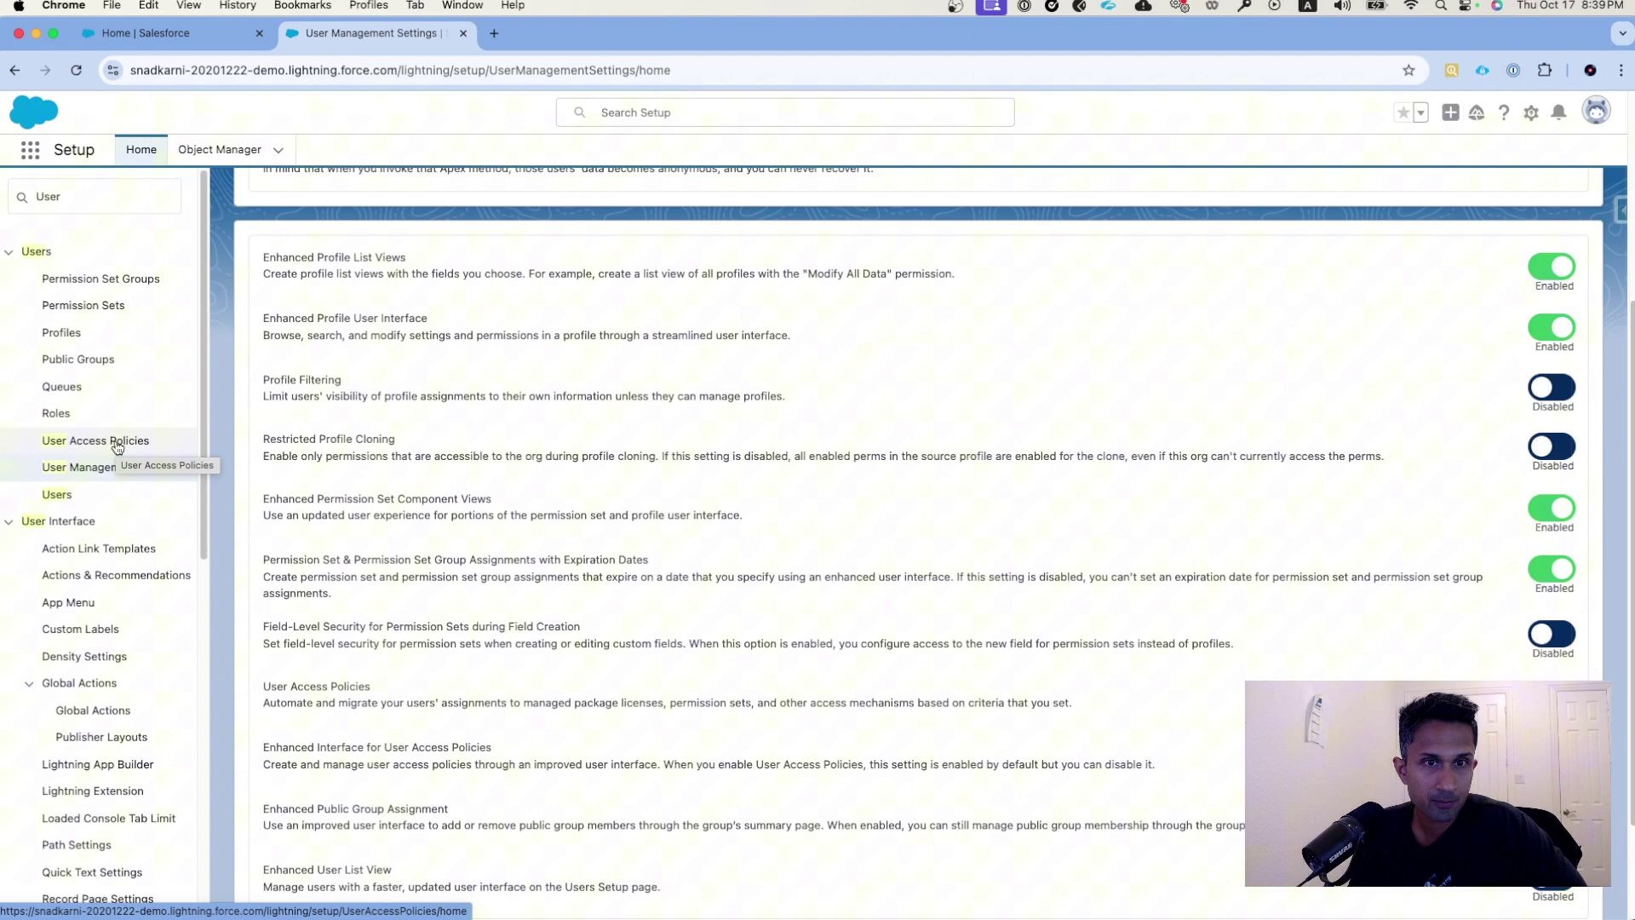
- Start a new user access policy named SalesUserAutomation with Order 1
click(116, 447)
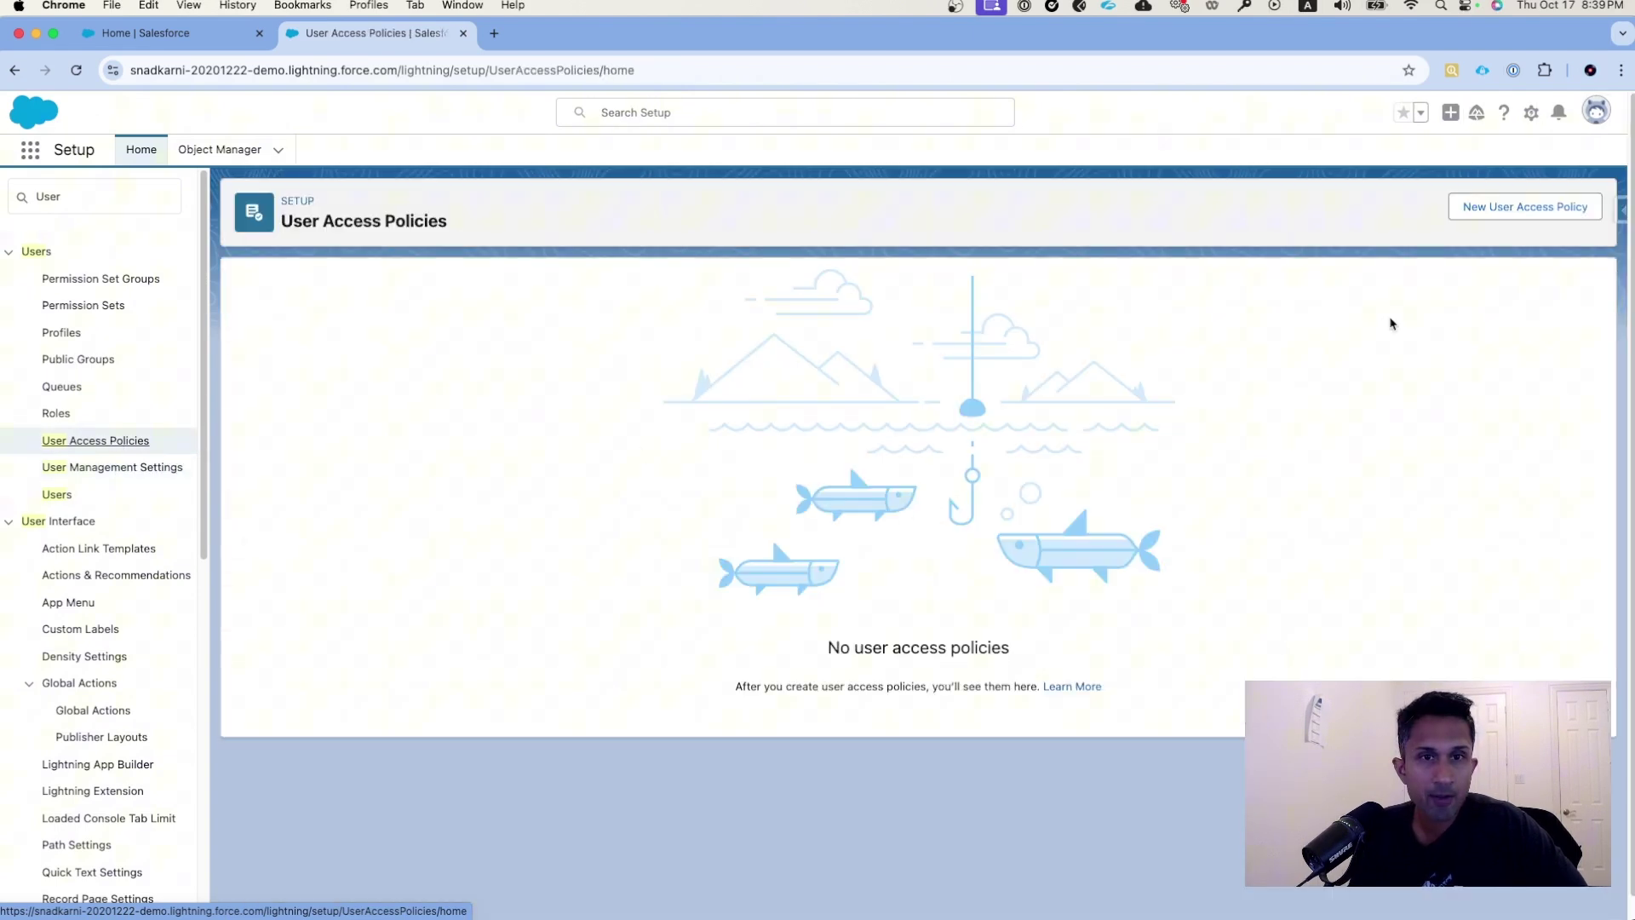
click(1538, 221)
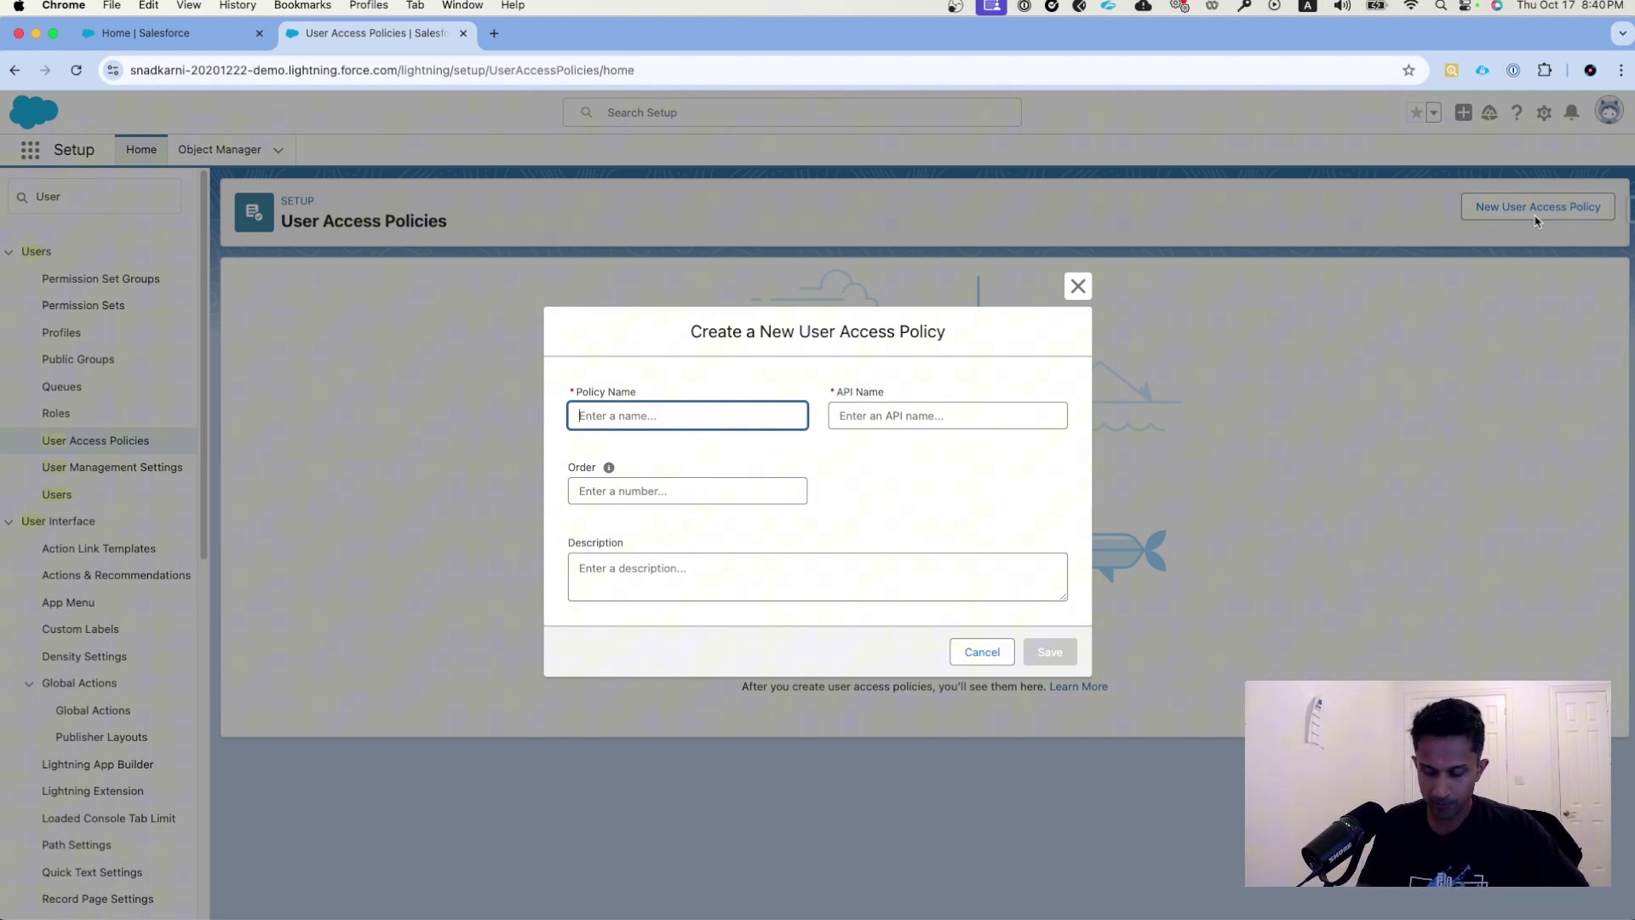
text(SalesUs)
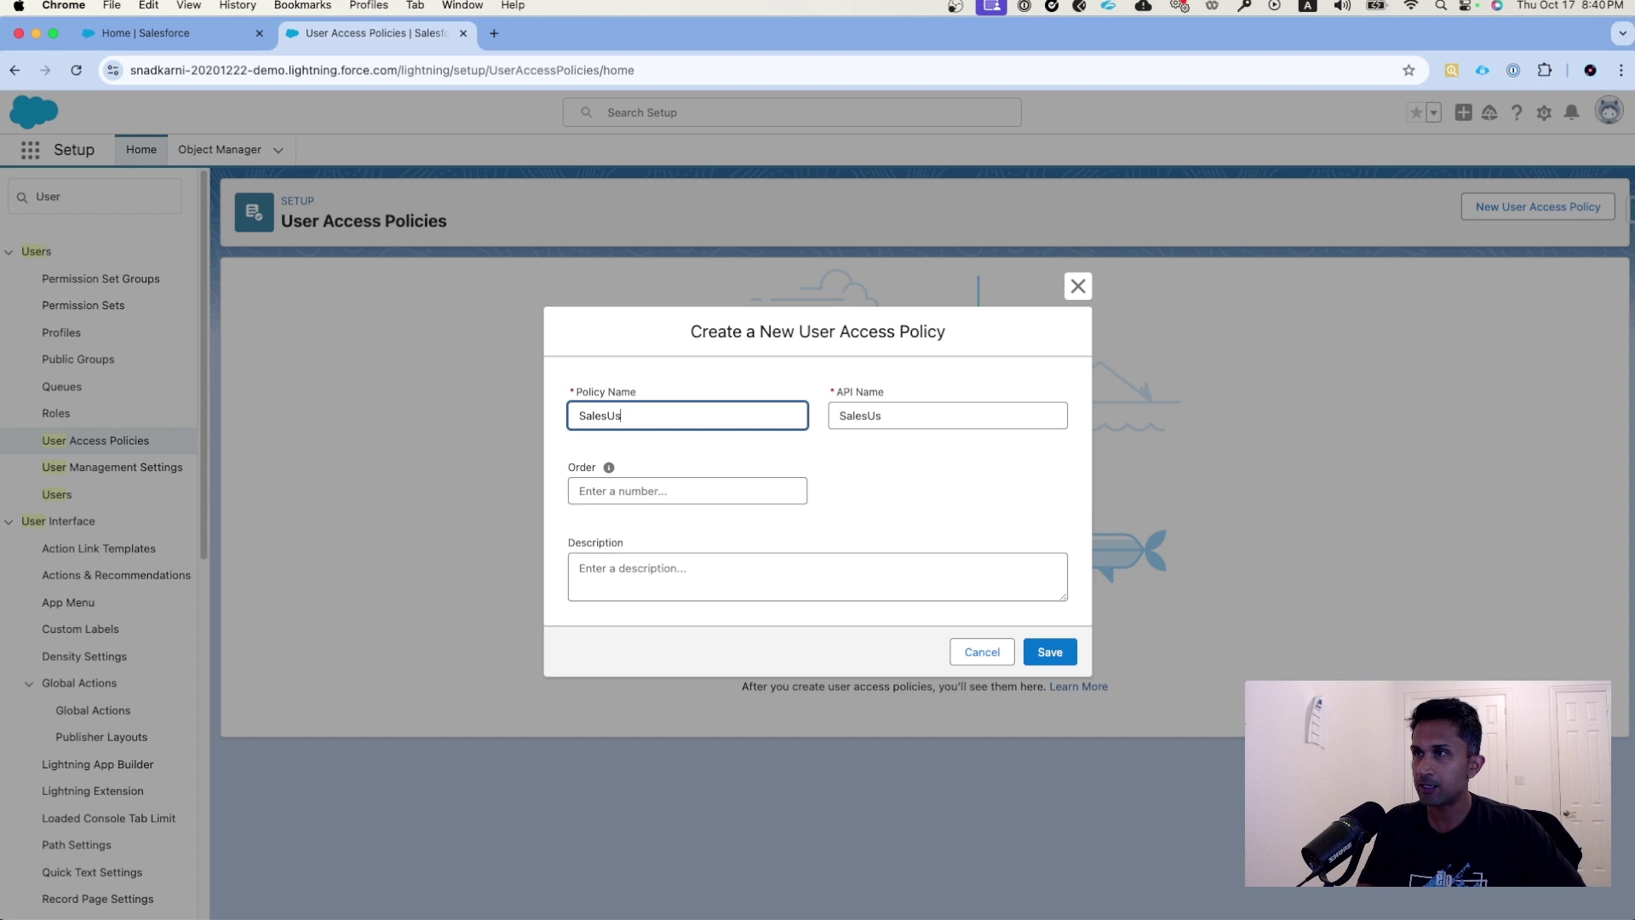
text(erAutomation)
key(Tab)
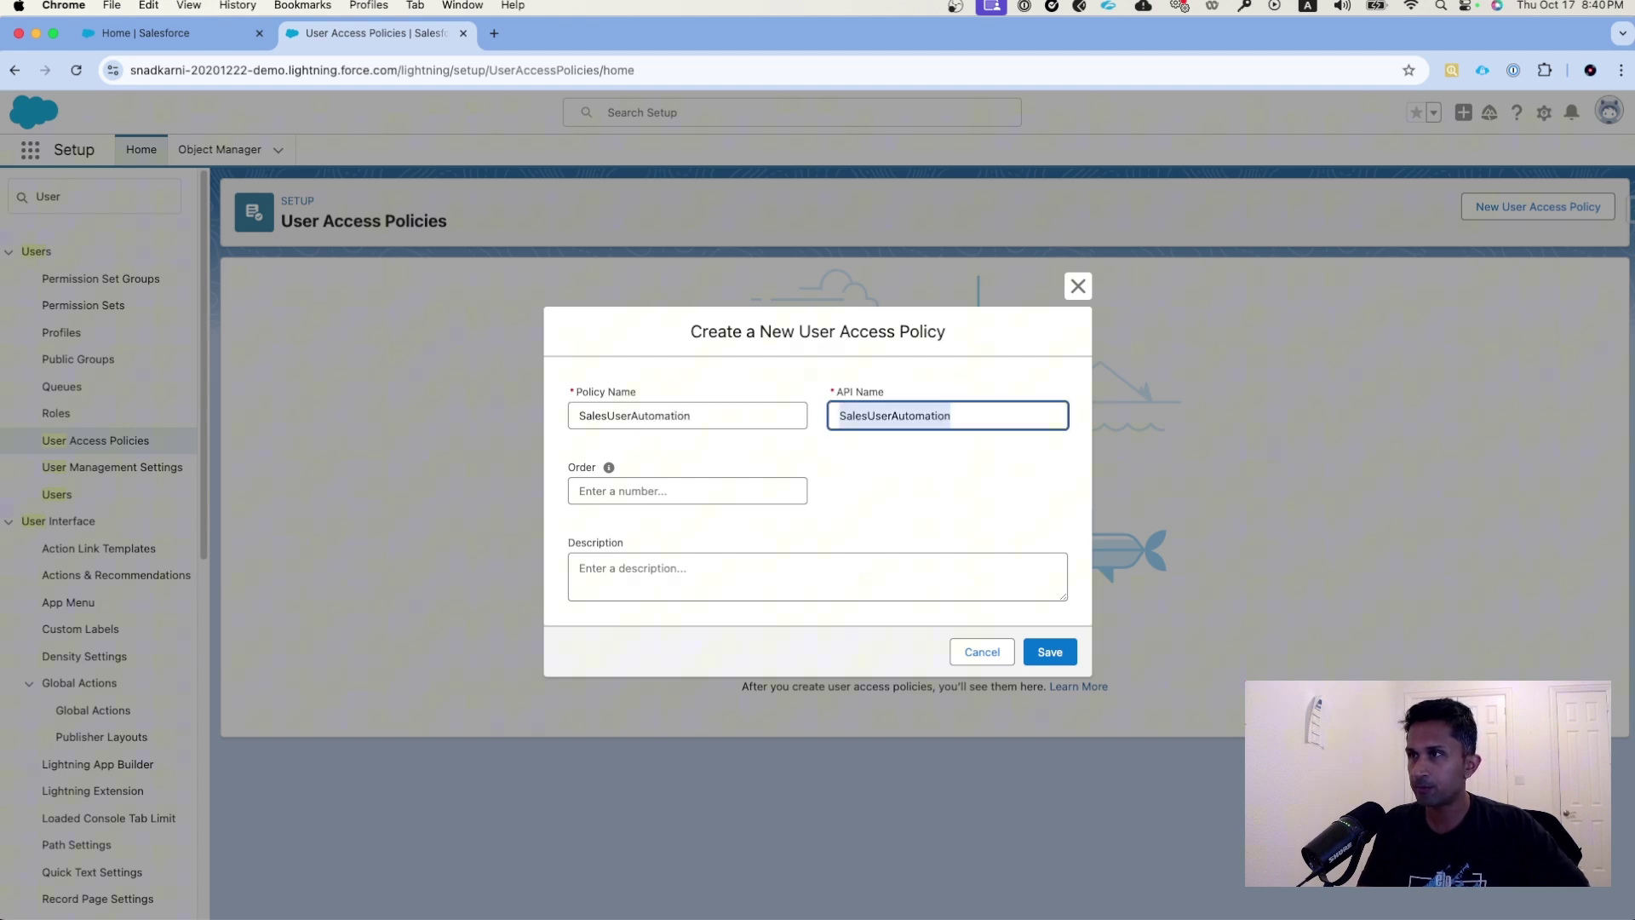
key(Tab)
key(Tab)
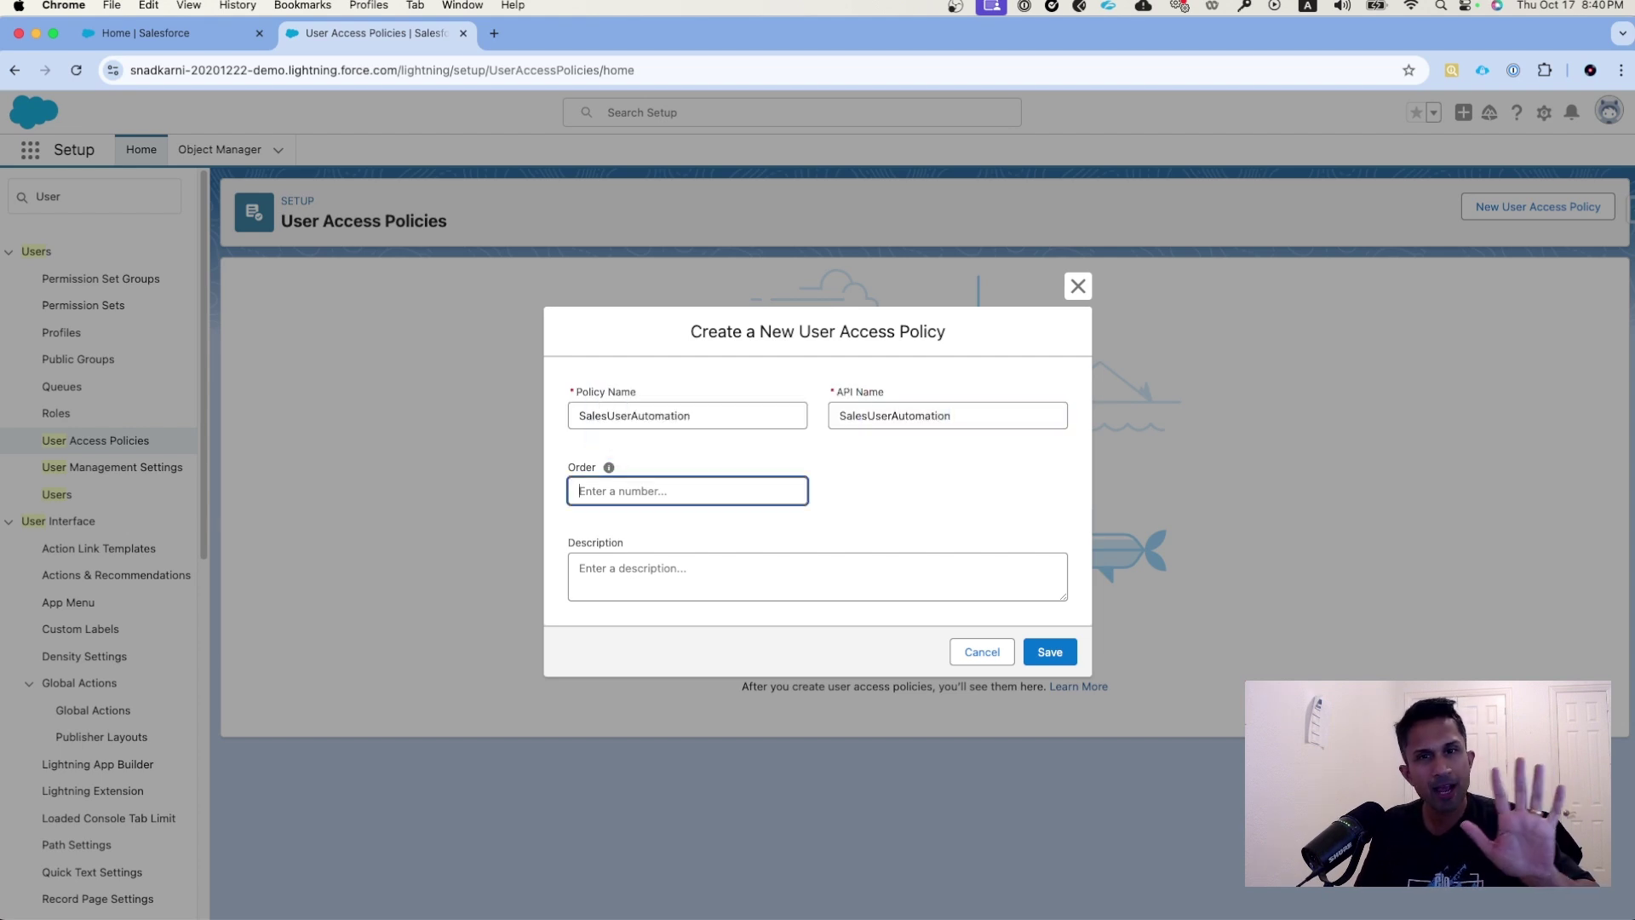
text(1)
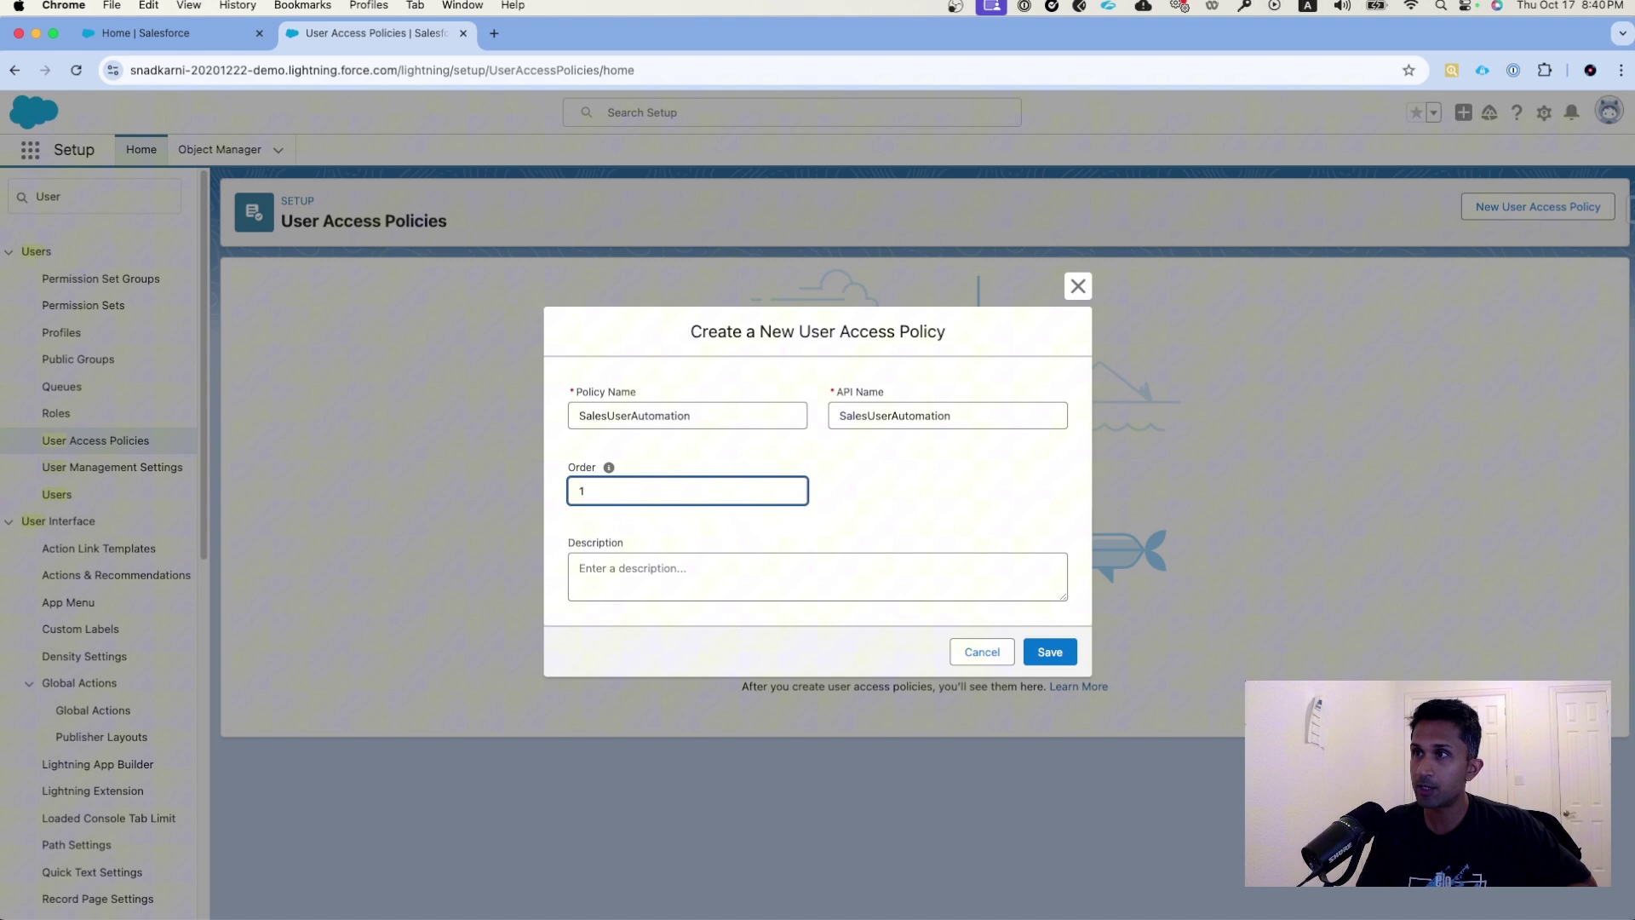
- Describe the policy as assigning two sales permission sets when a Sales-profile user is created
key(Tab)
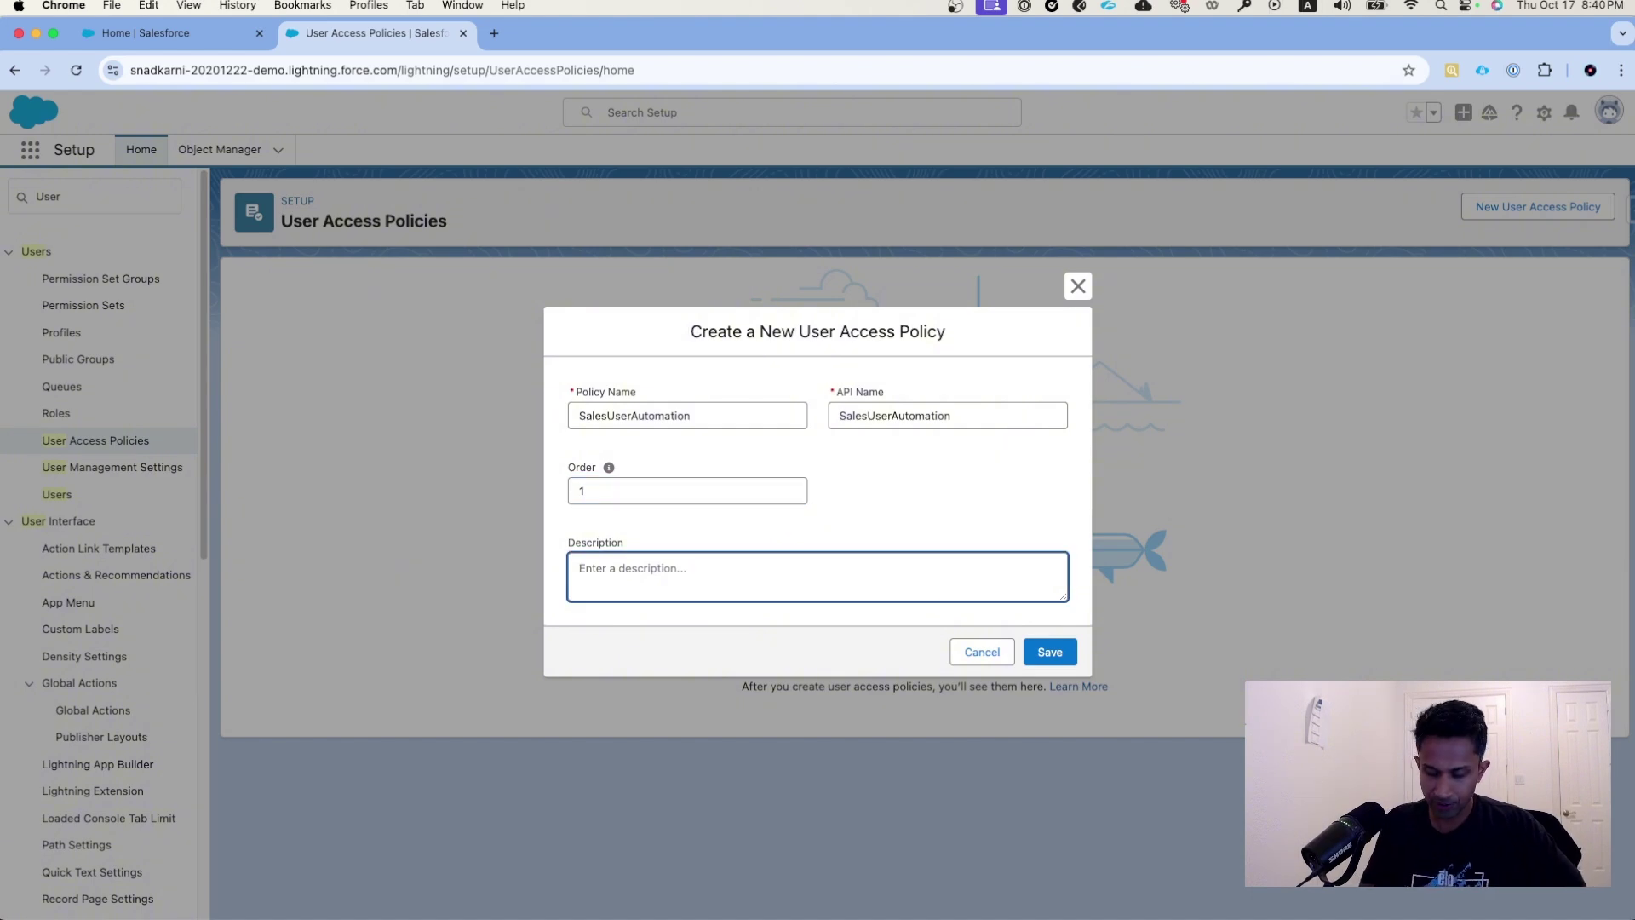
text(Assign )
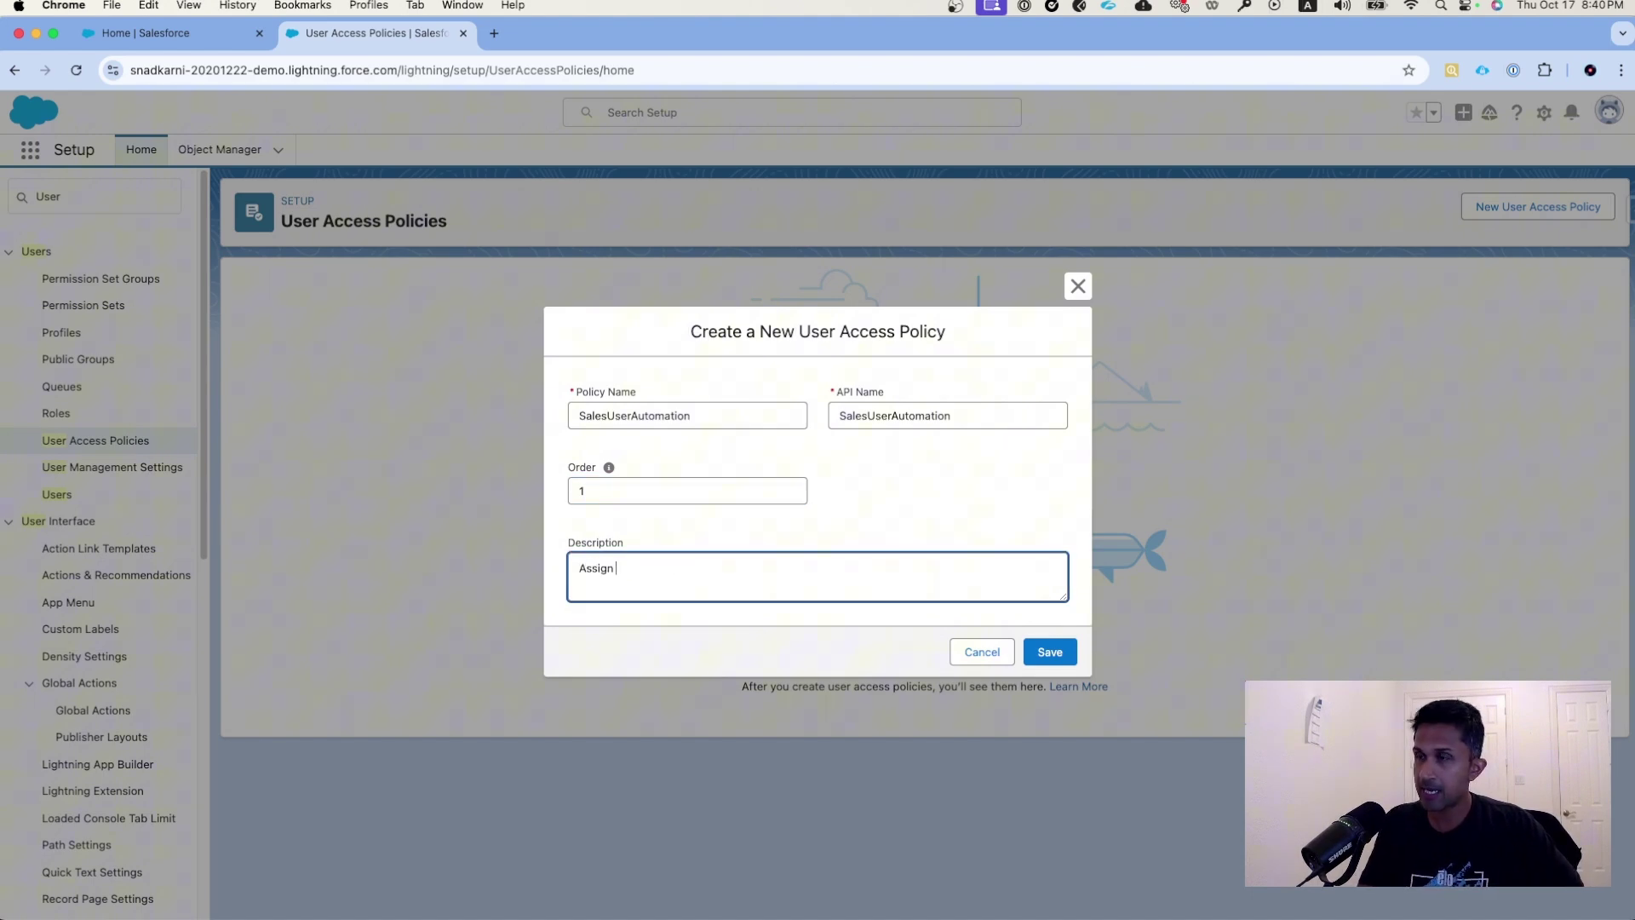
text(two sales user pe)
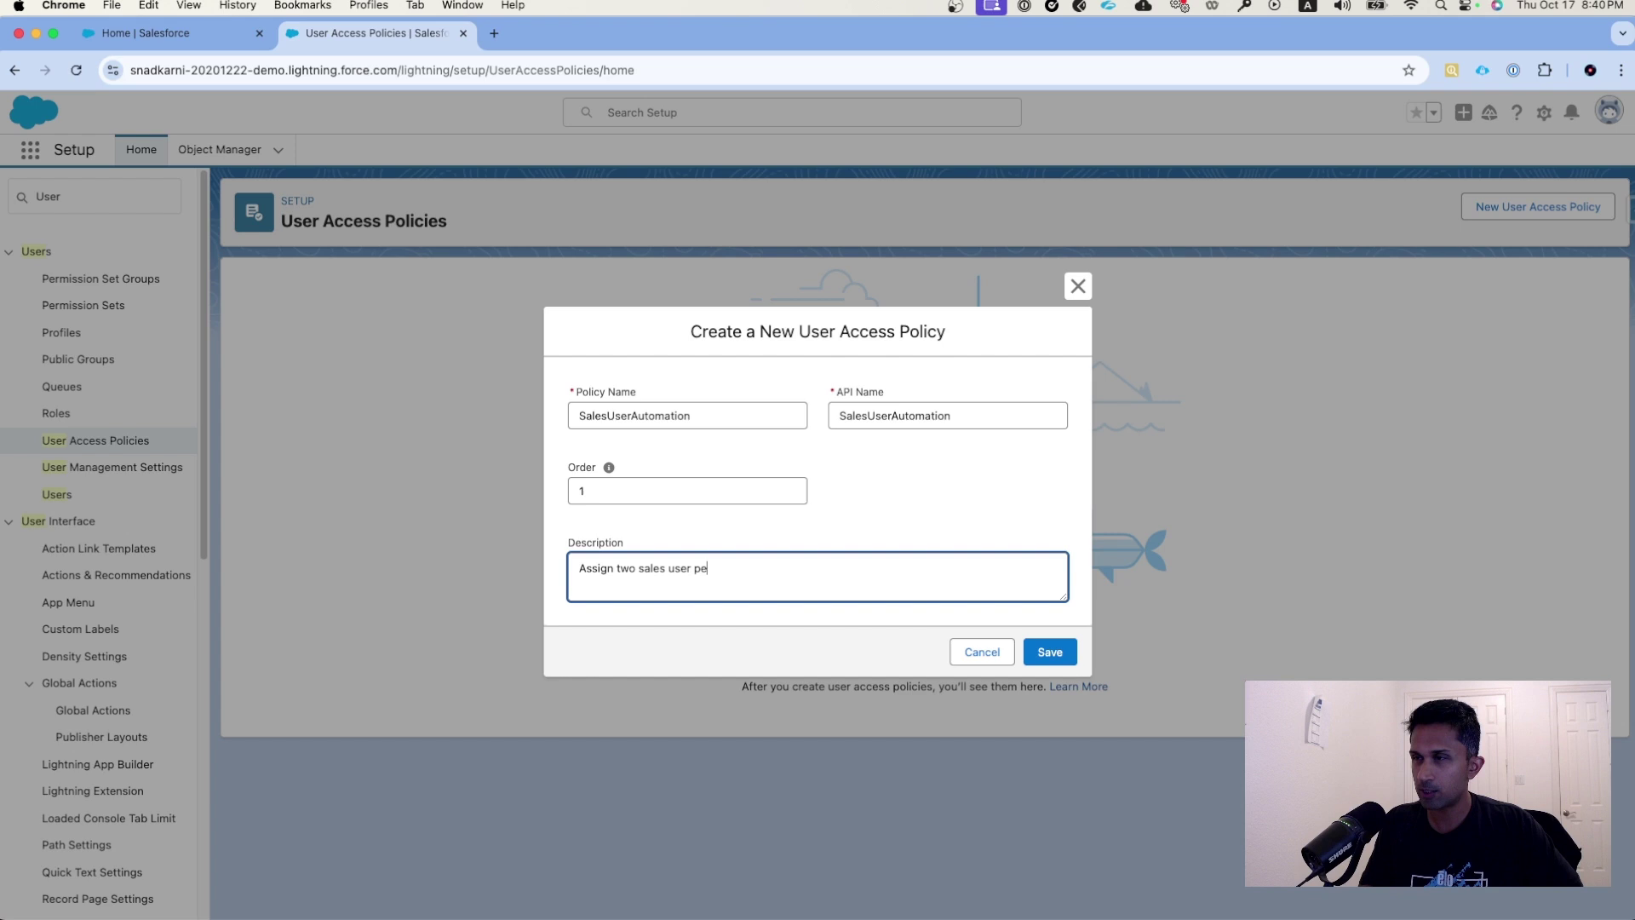
text(rmission sets wit)
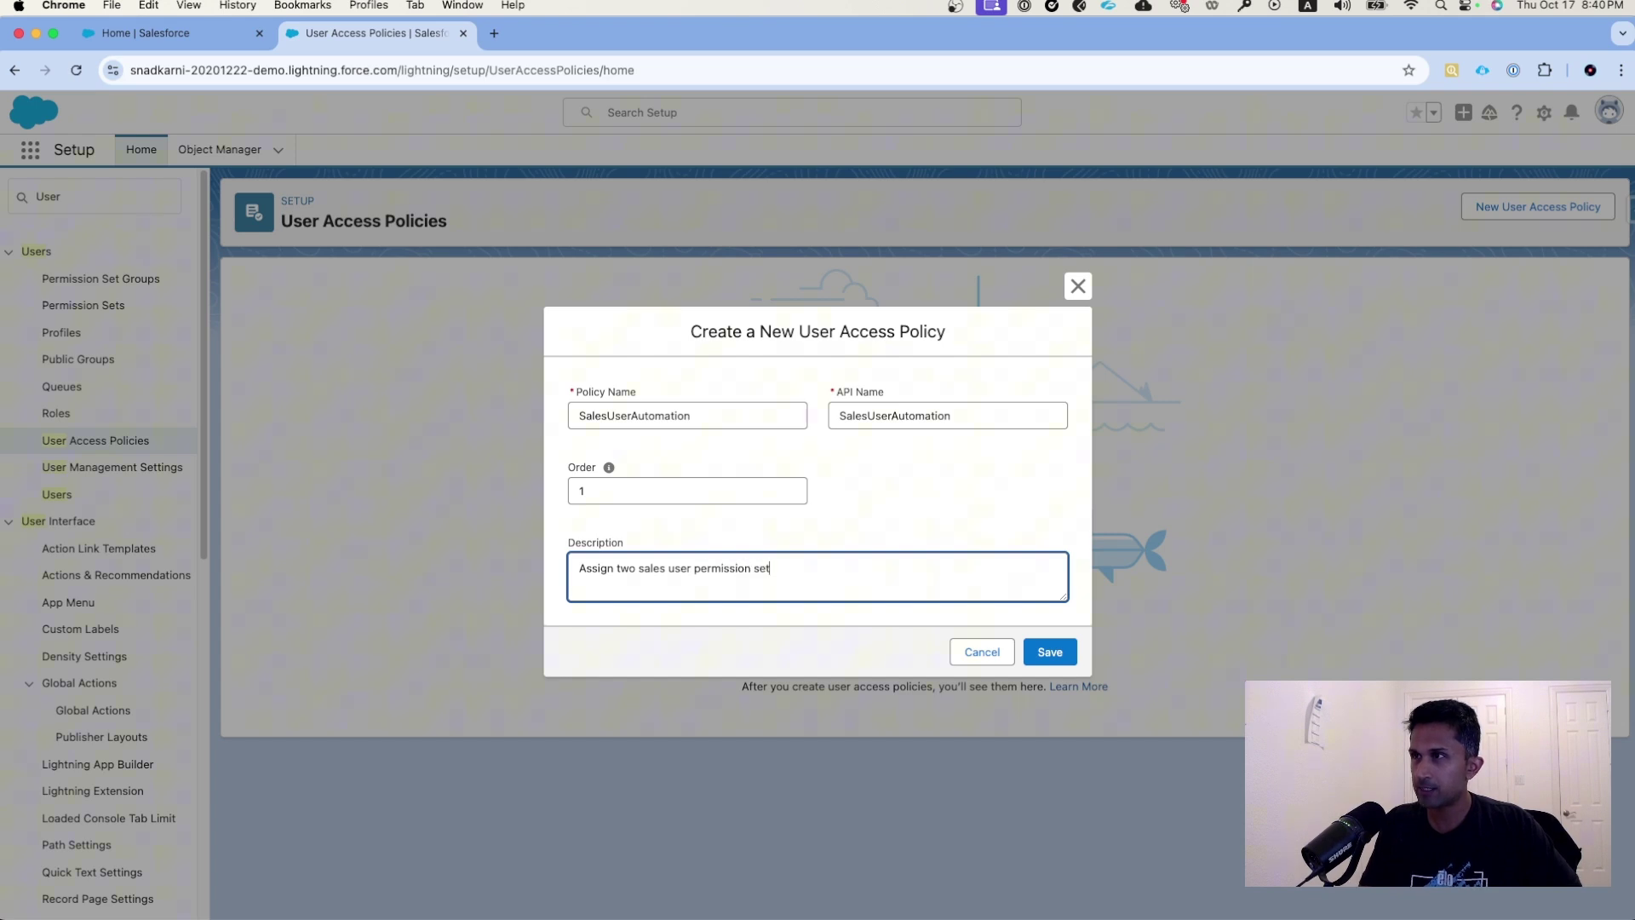
key(BackSpace)
key(BackSpace)
text(hen a user )
text(is created i)
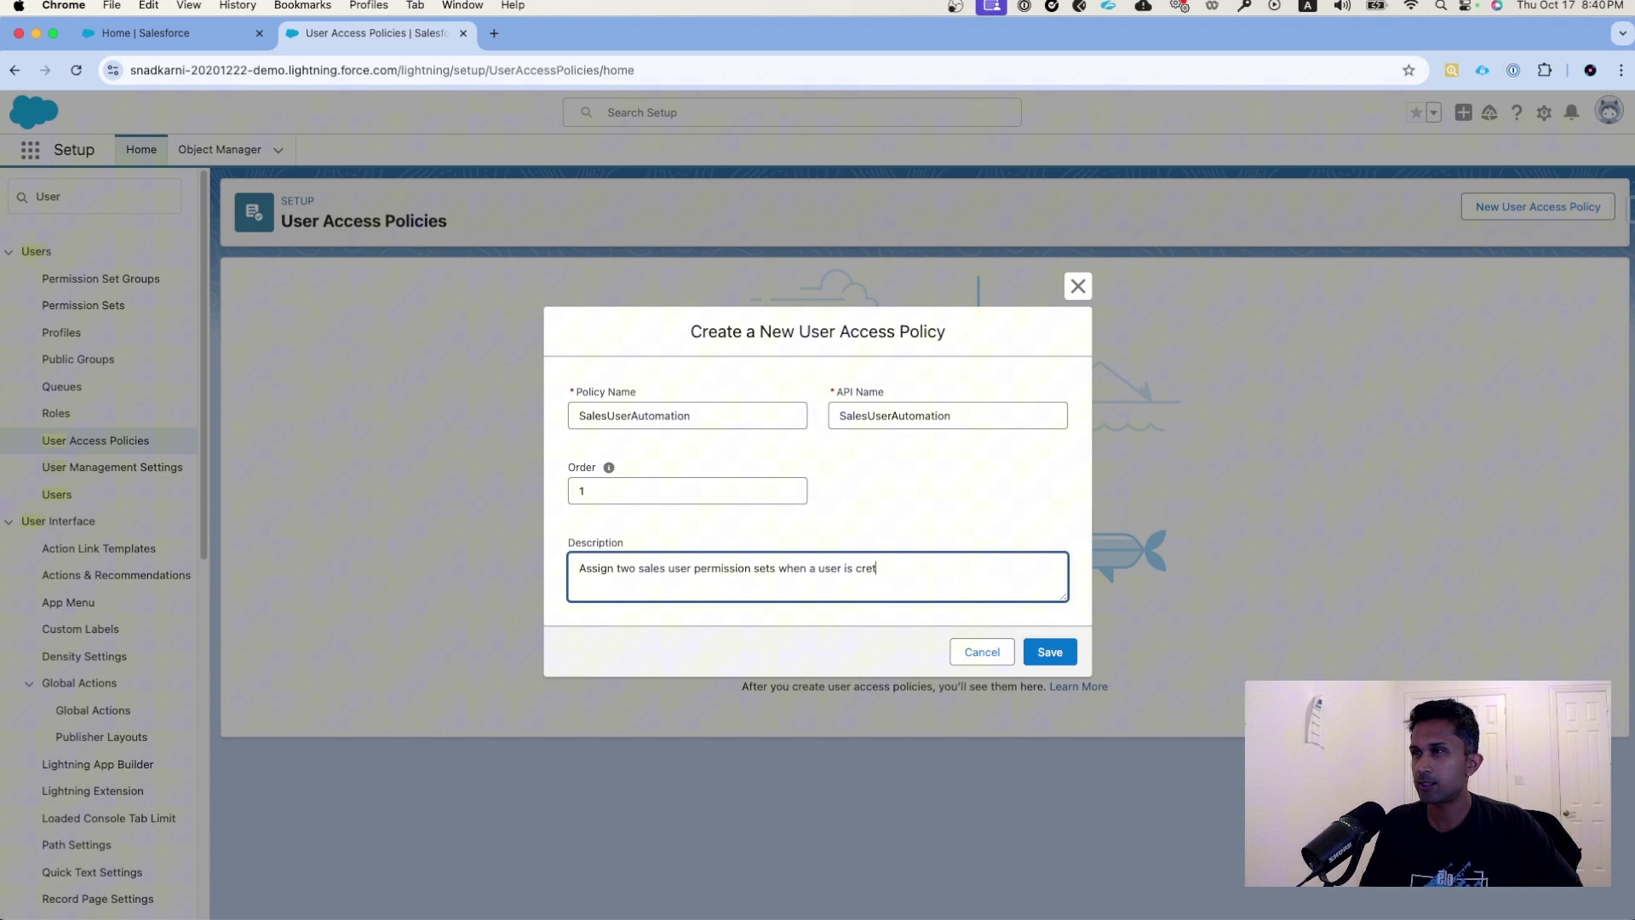
text(n Sales)
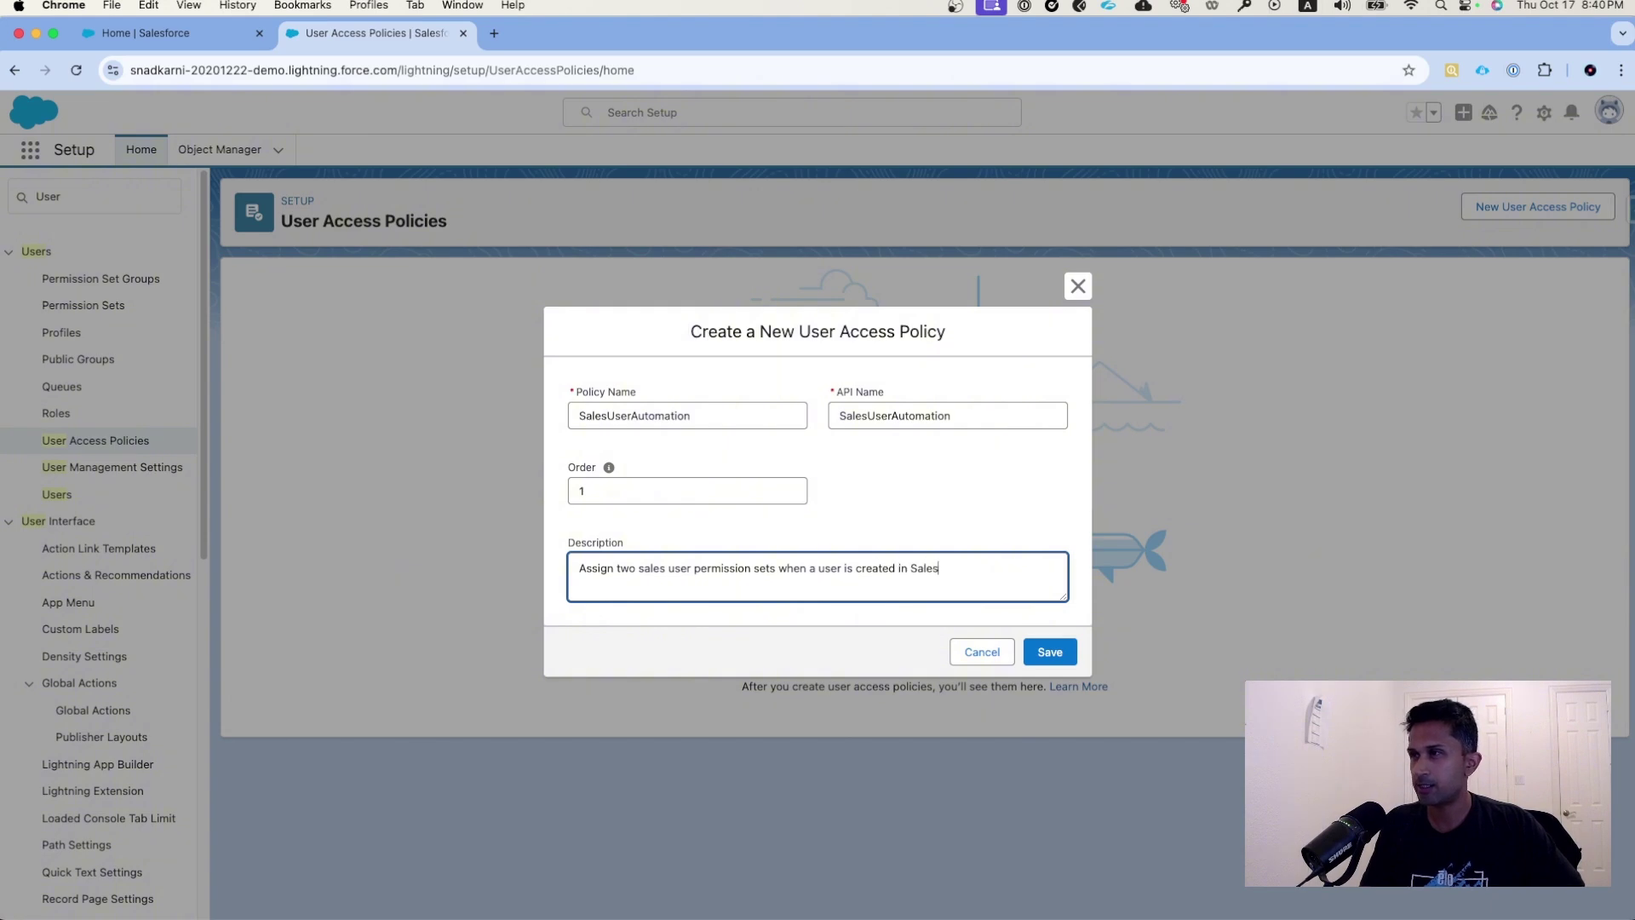
text(force with Sales profile)
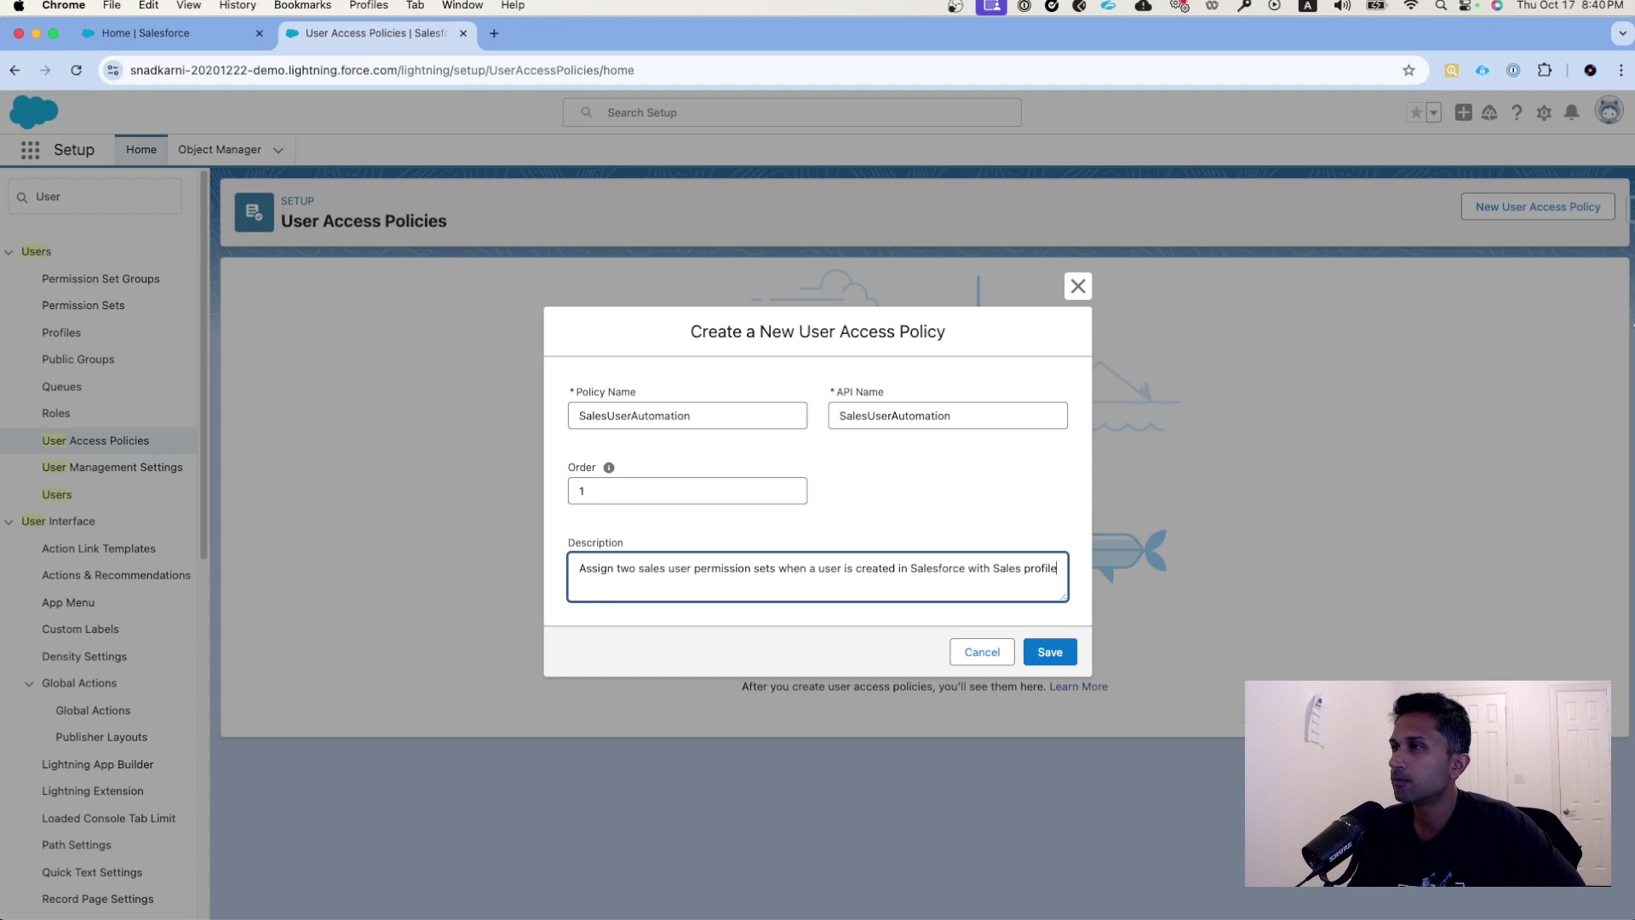
- Save the new policy and give it a user criterion of Profile Equals *Sales
click(1058, 655)
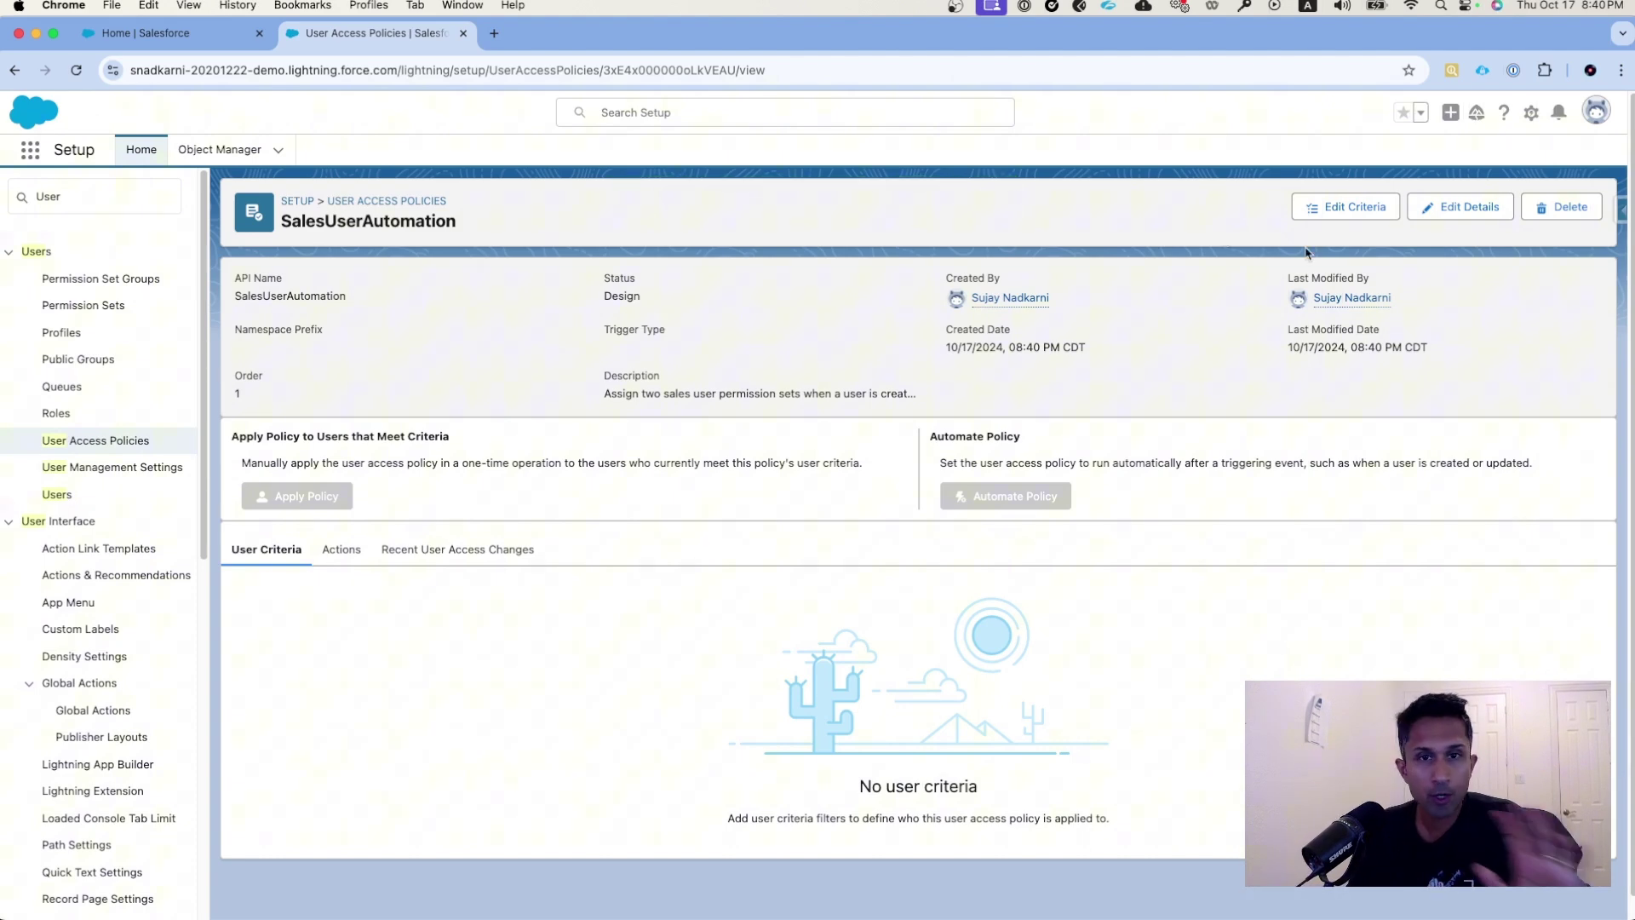
click(1372, 221)
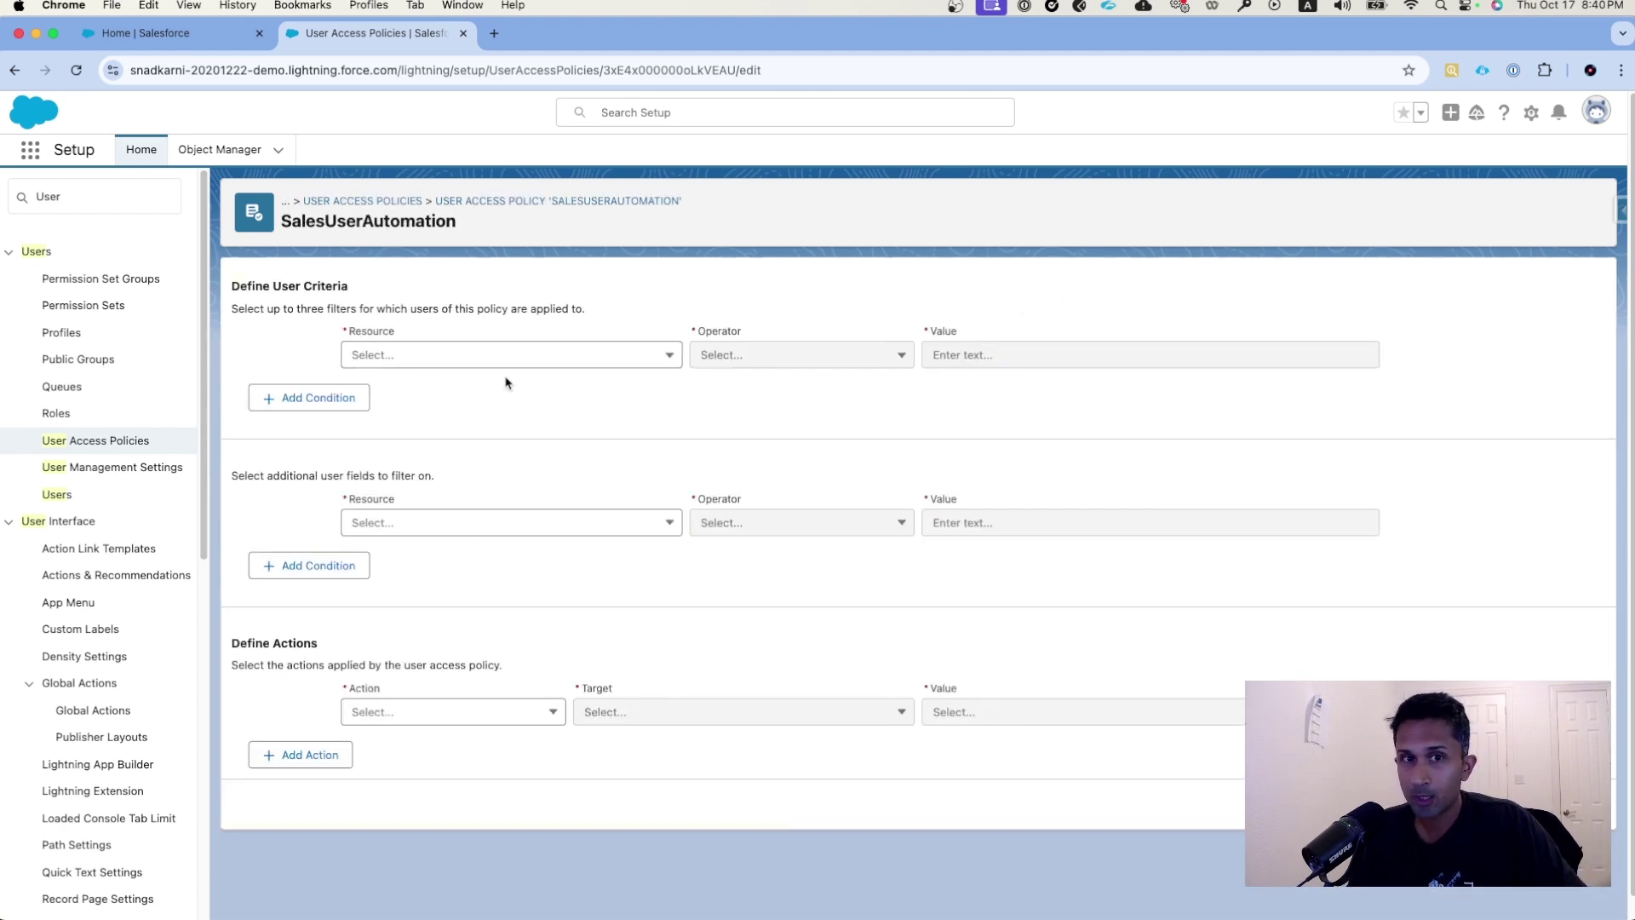
click(517, 355)
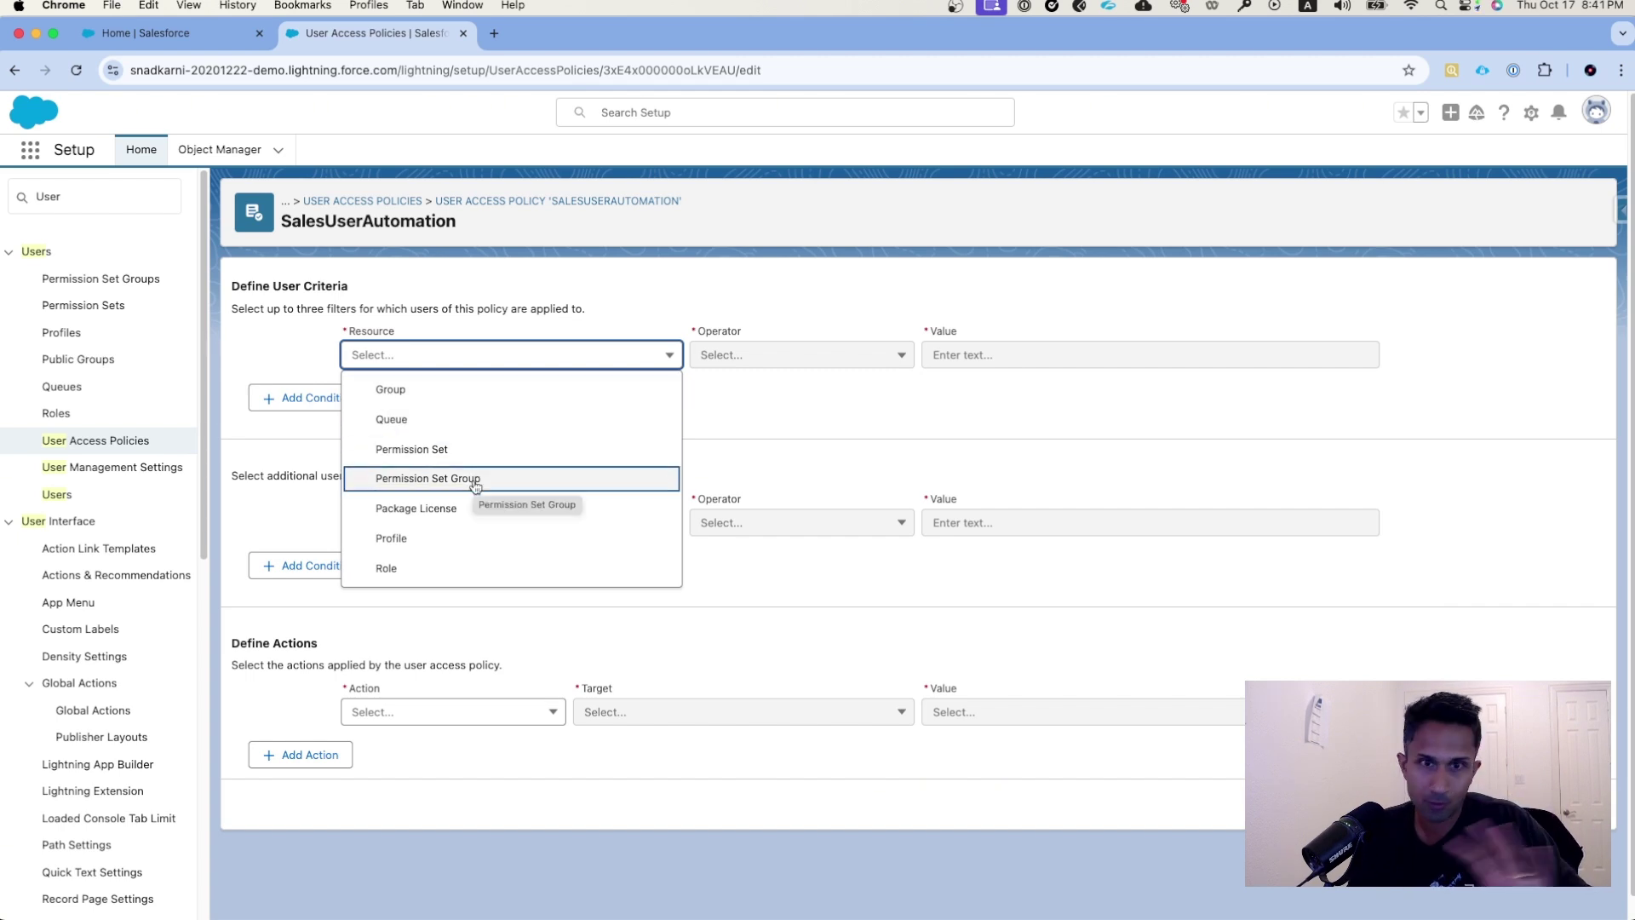
click(447, 540)
click(993, 361)
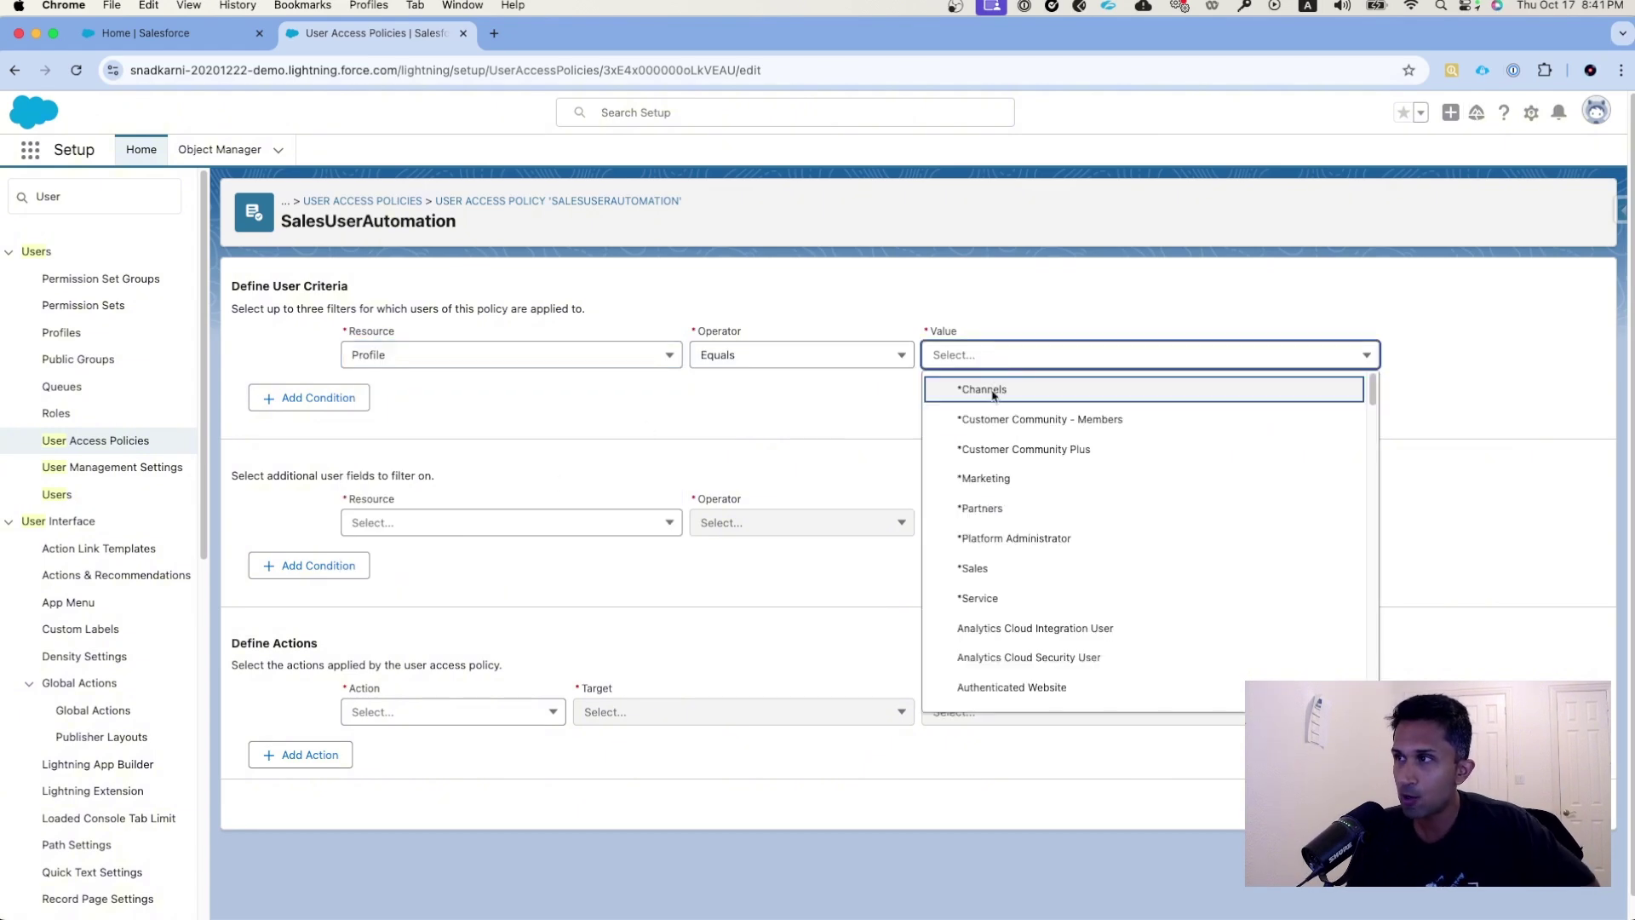
click(1019, 568)
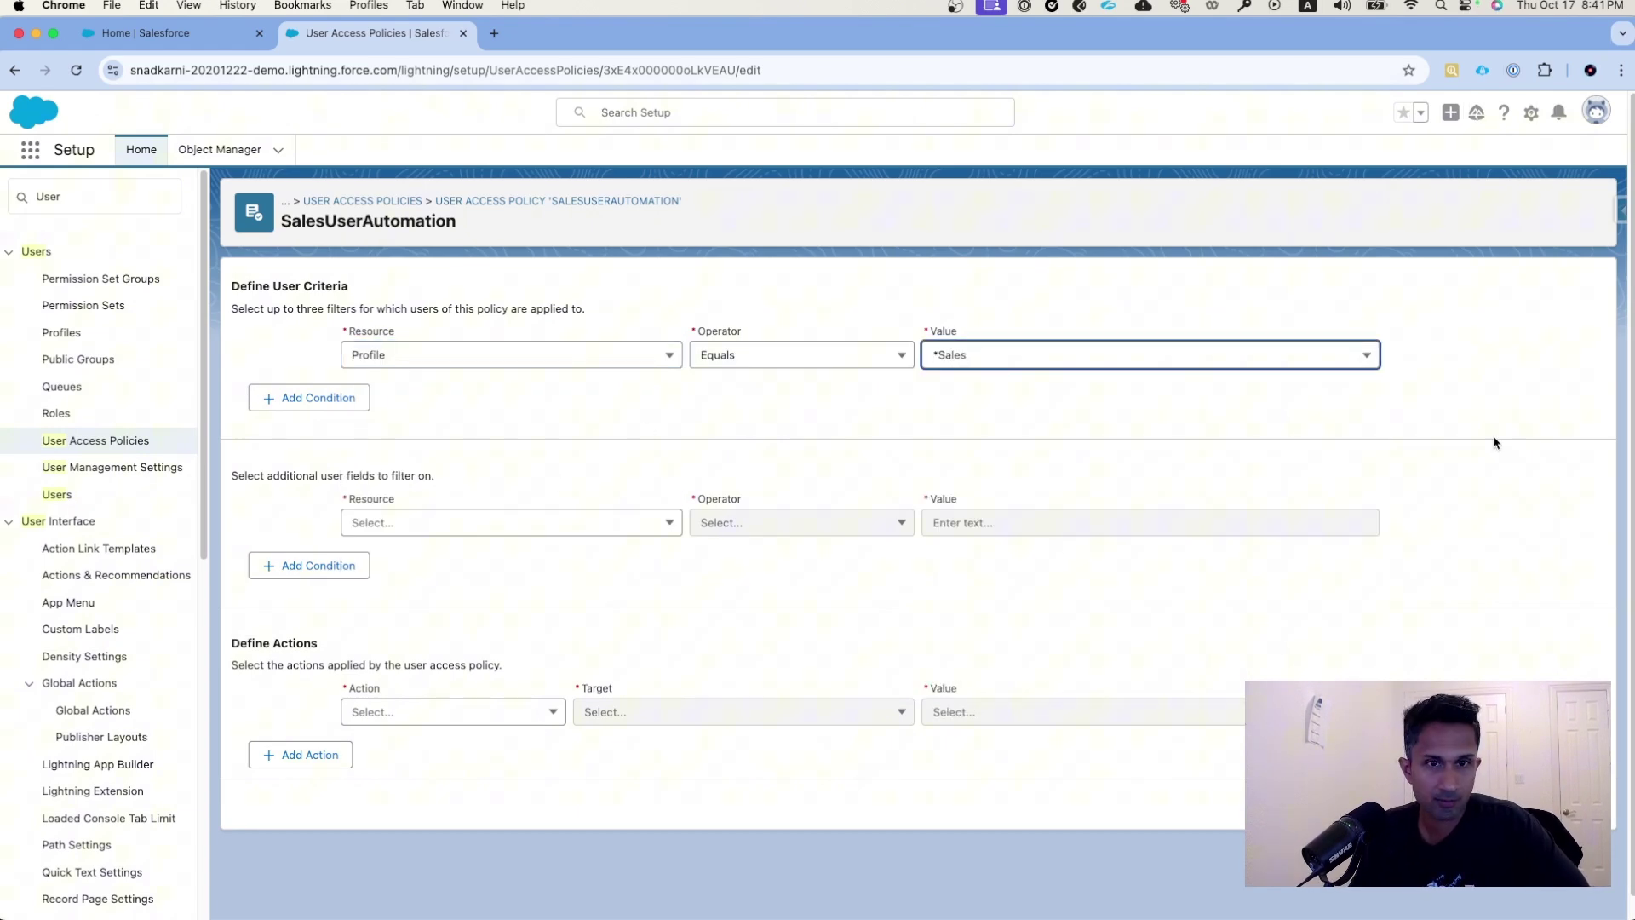
click(1494, 442)
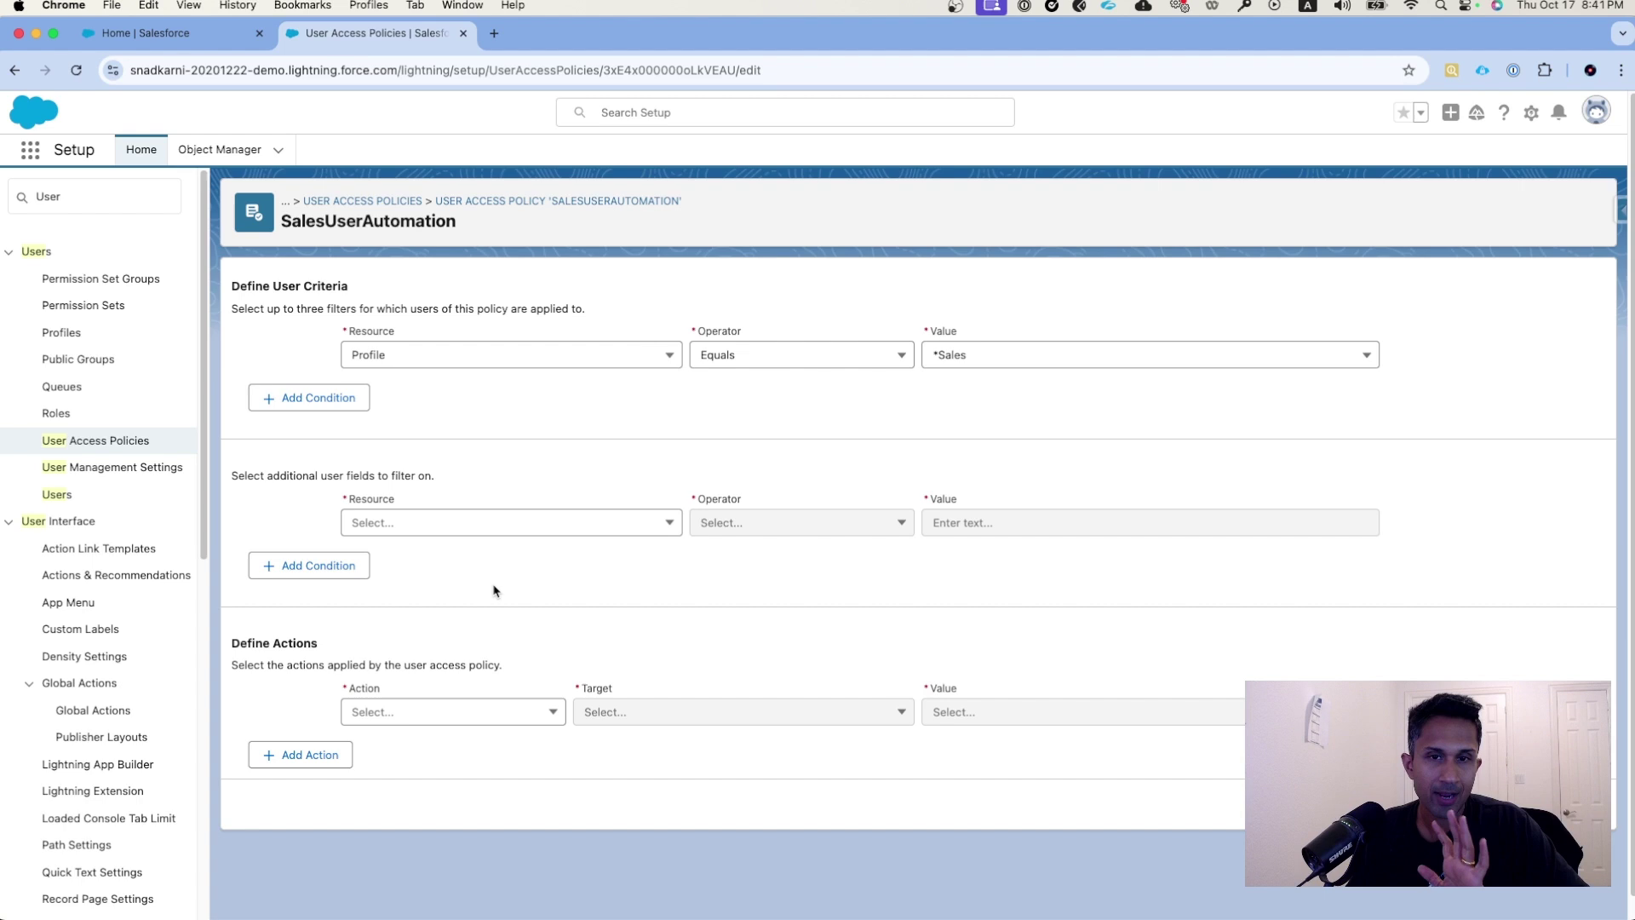
- Add a Grant action targeting Permission Set with value SalesConsoleUser
click(449, 712)
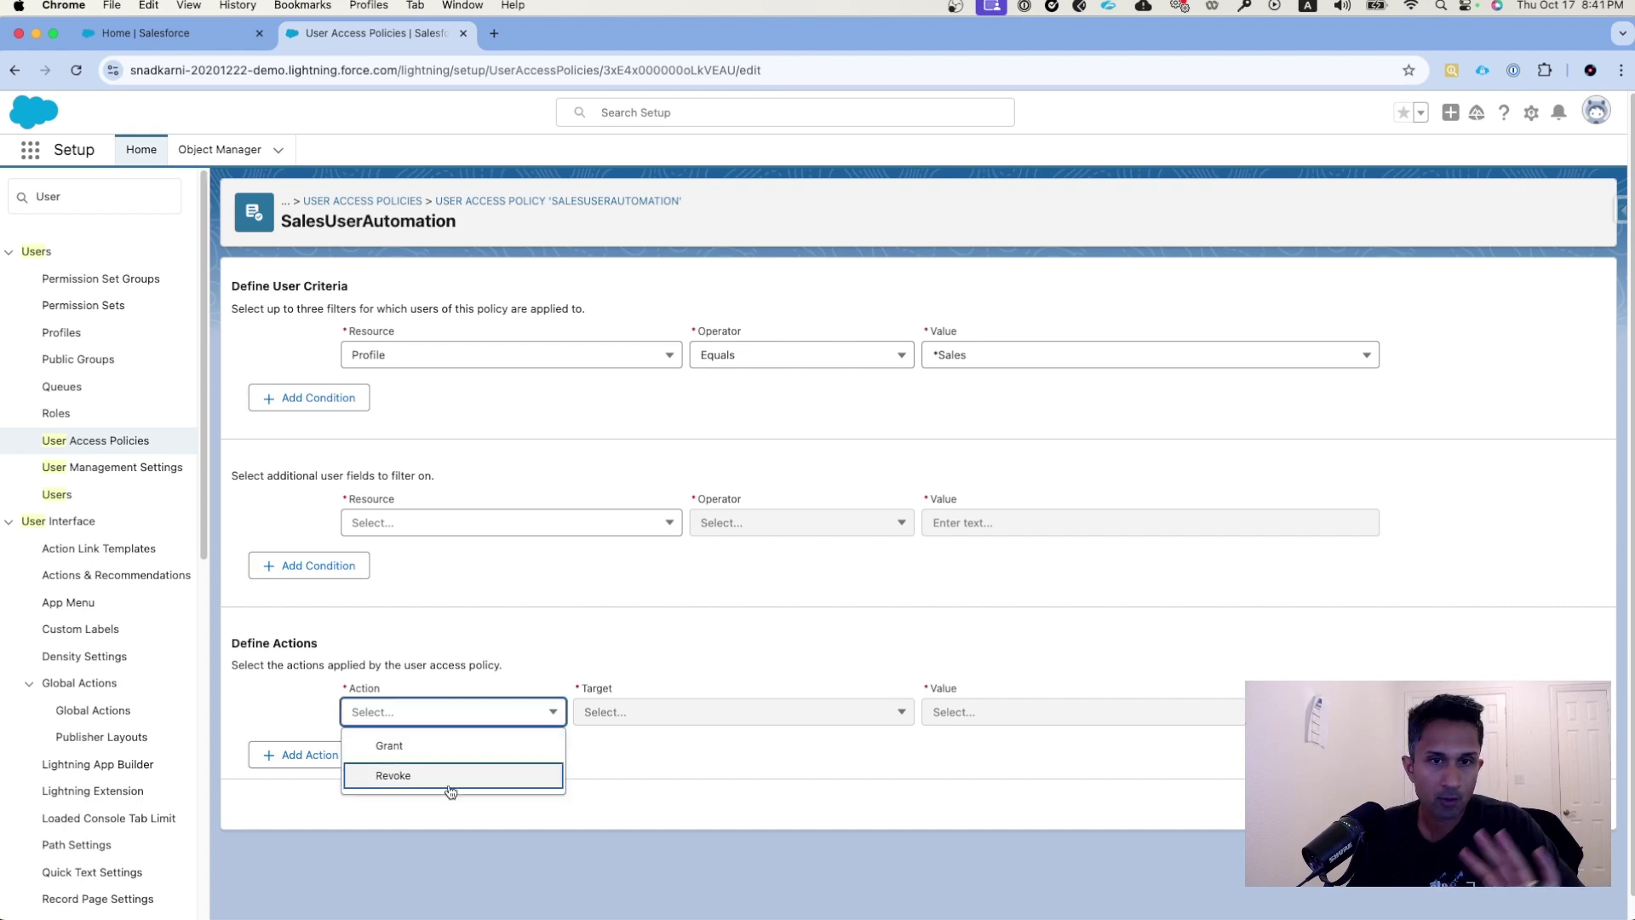
click(444, 753)
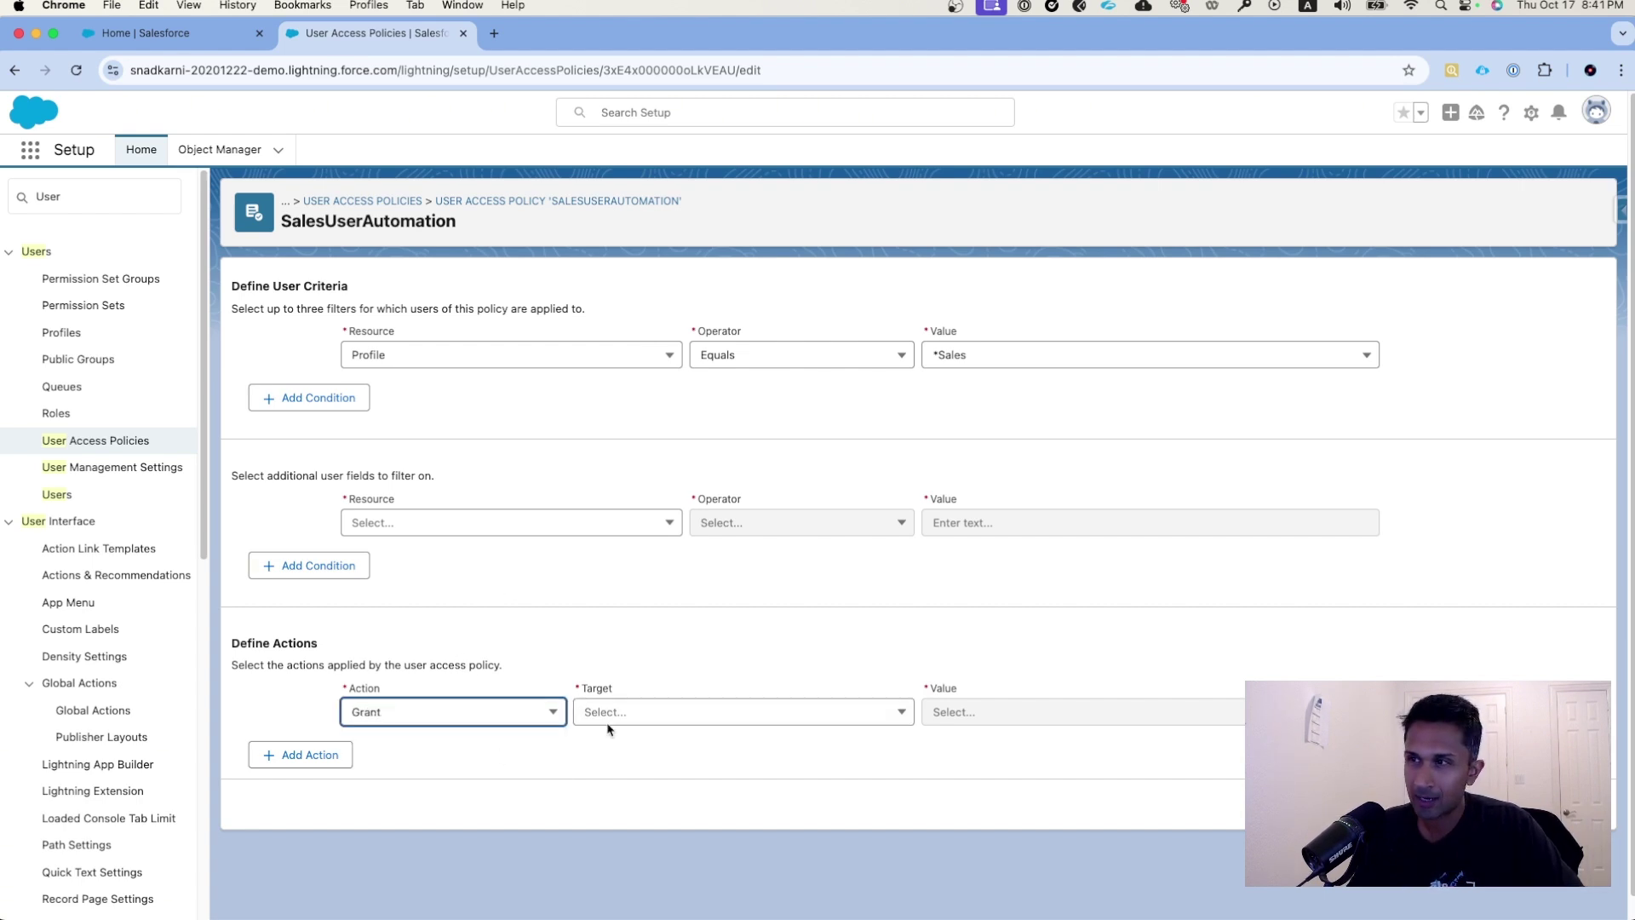
click(711, 723)
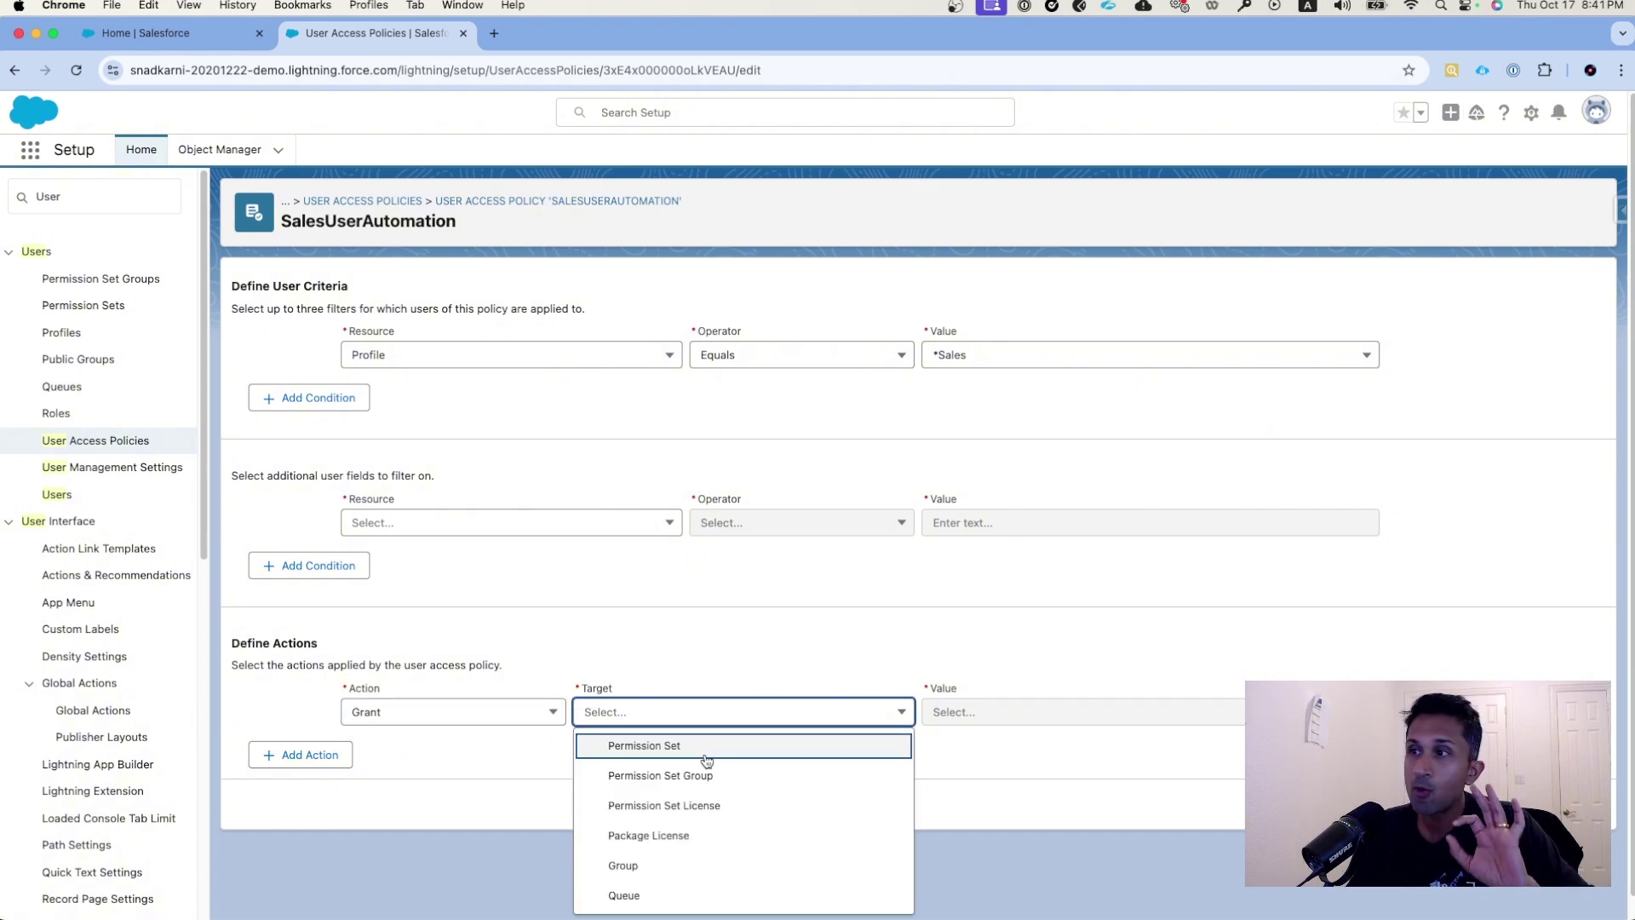
click(705, 757)
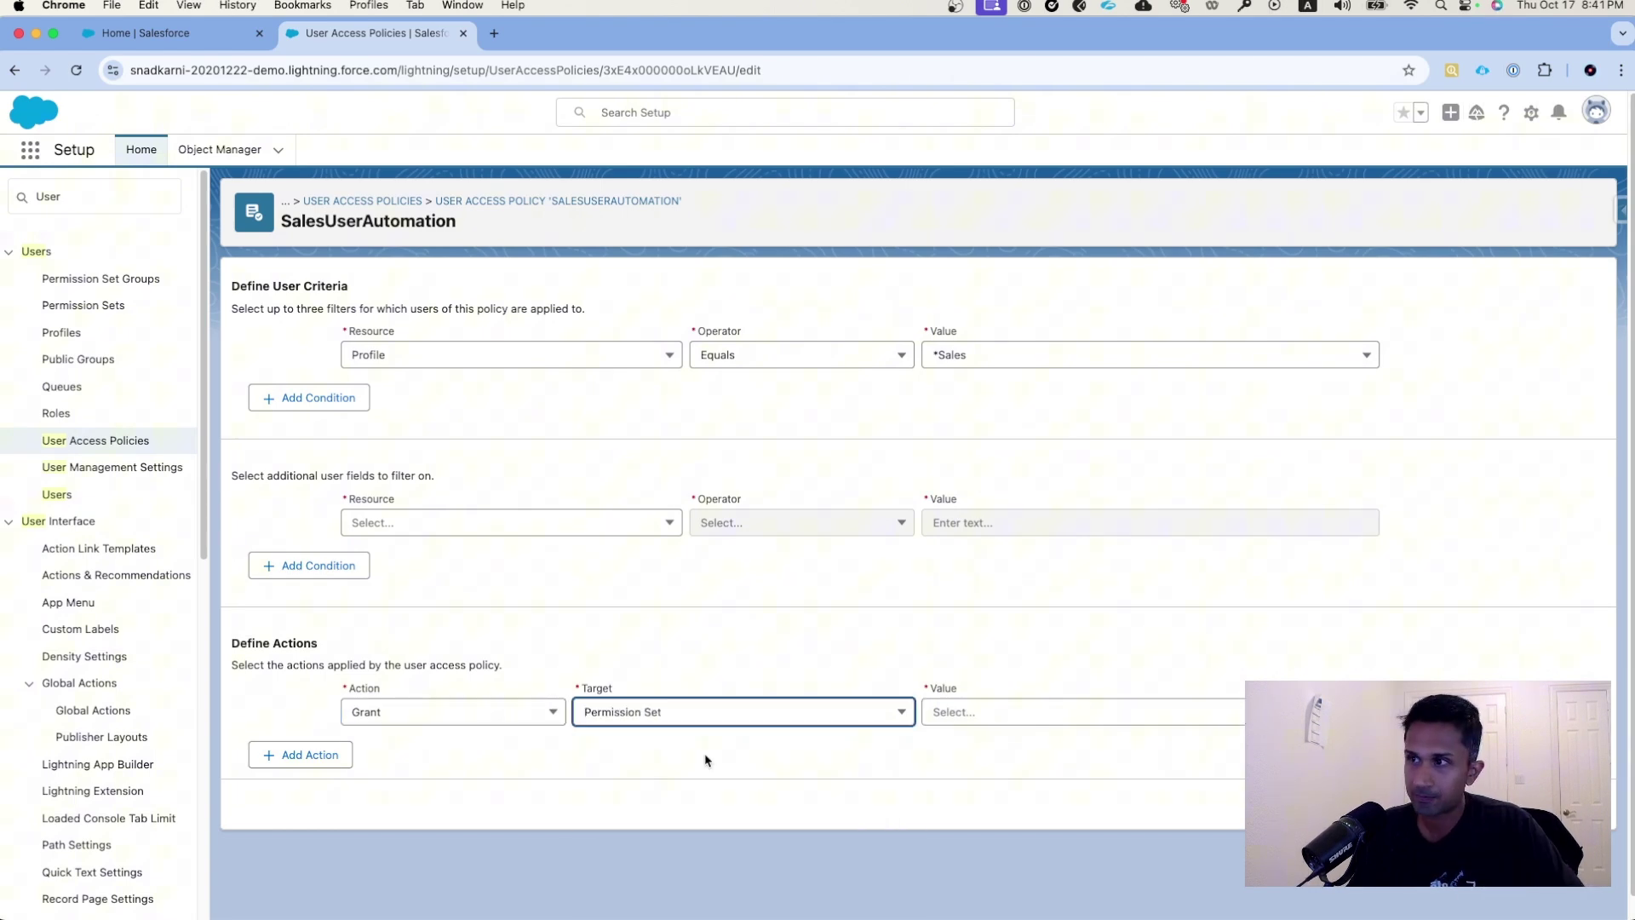
click(1049, 718)
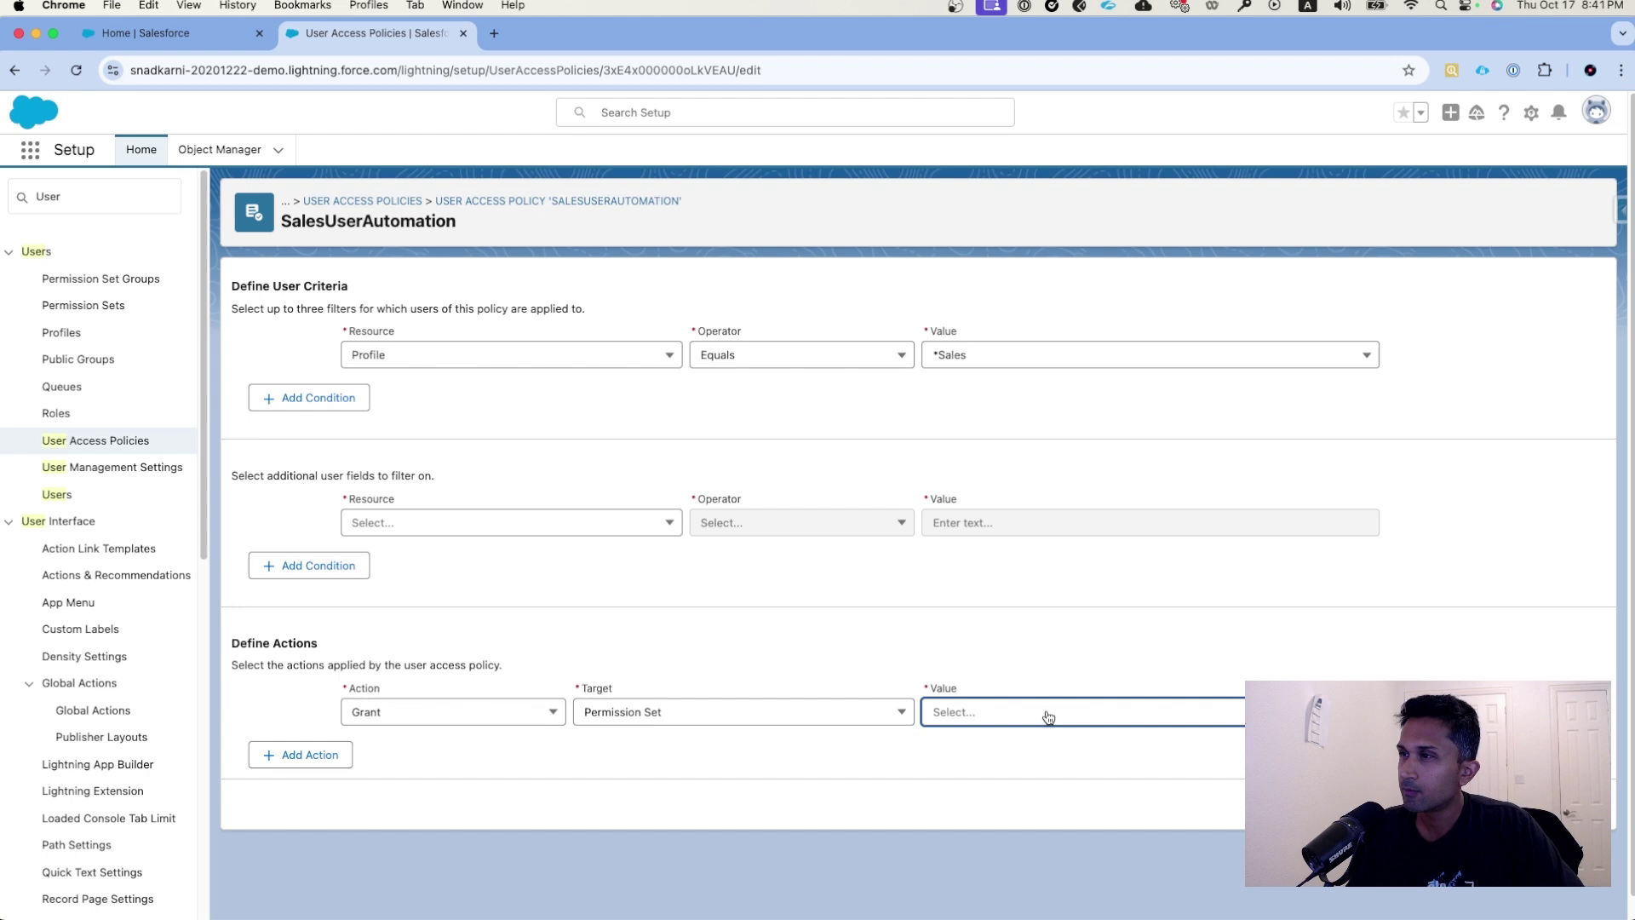
scroll(1098, 792, down, 5)
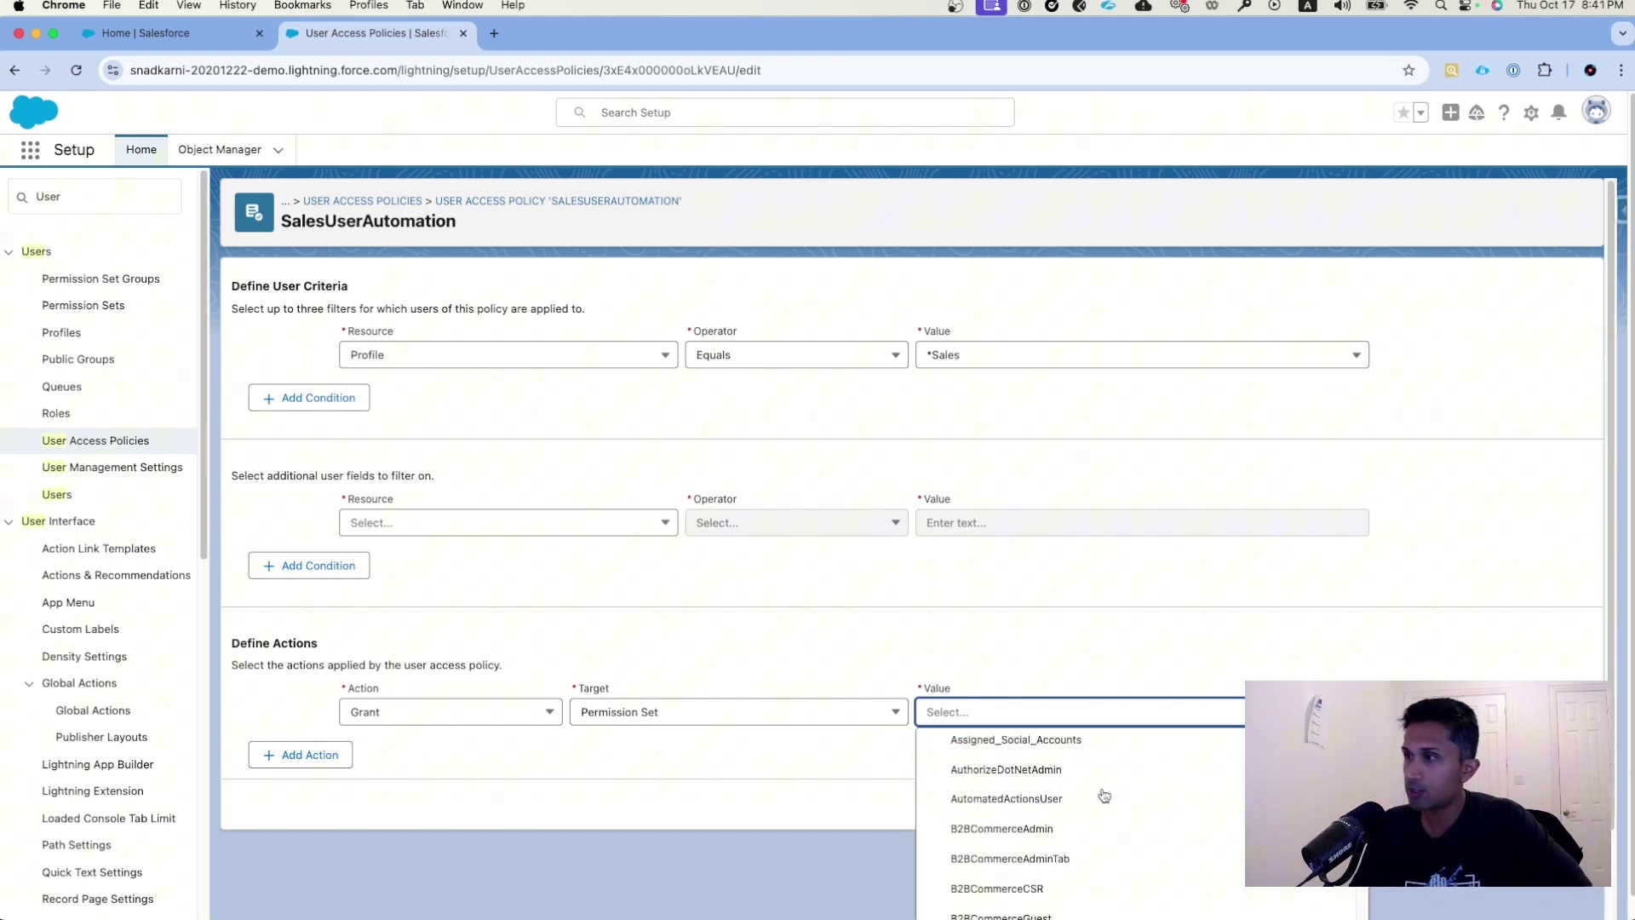
scroll(1098, 792, down, 10)
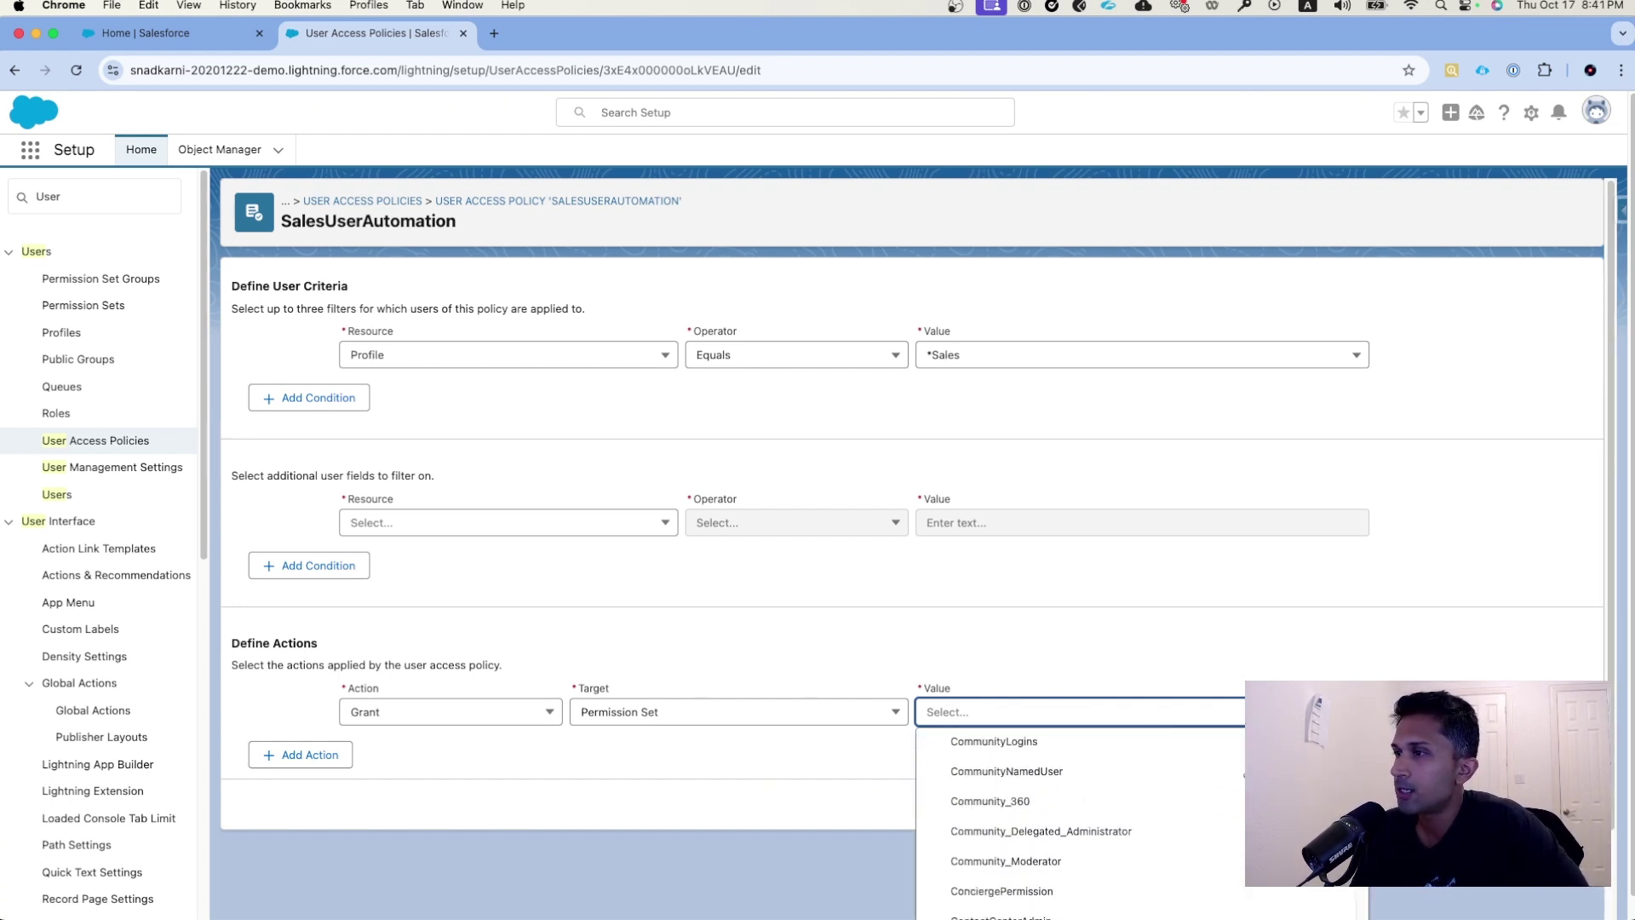
scroll(1082, 796, down, 10)
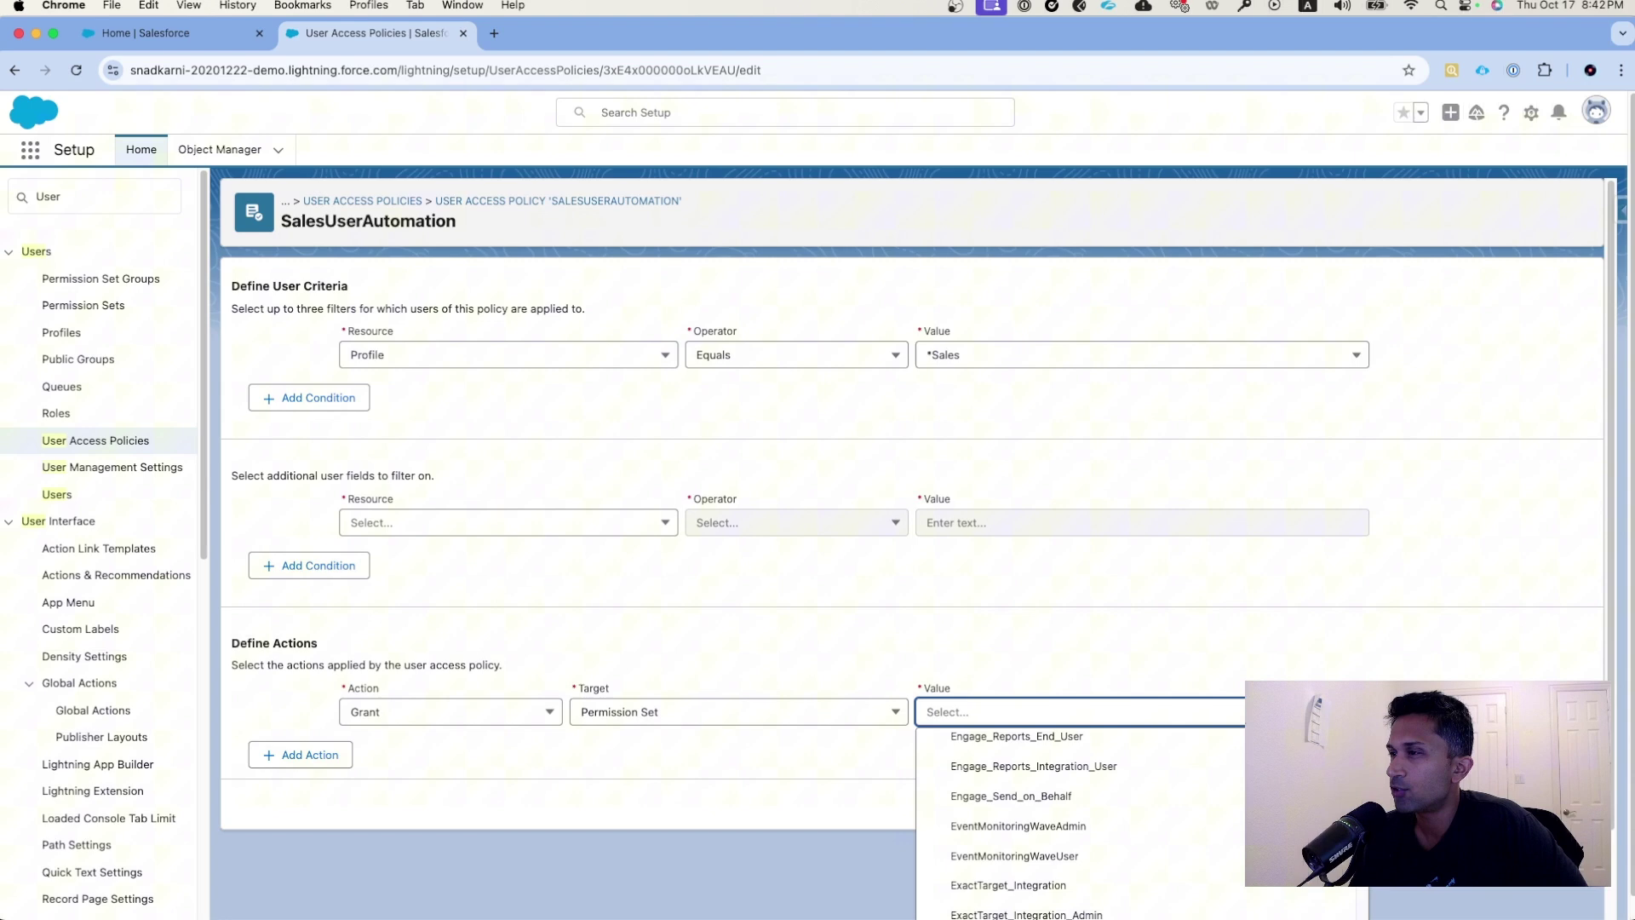
scroll(1082, 796, down, 10)
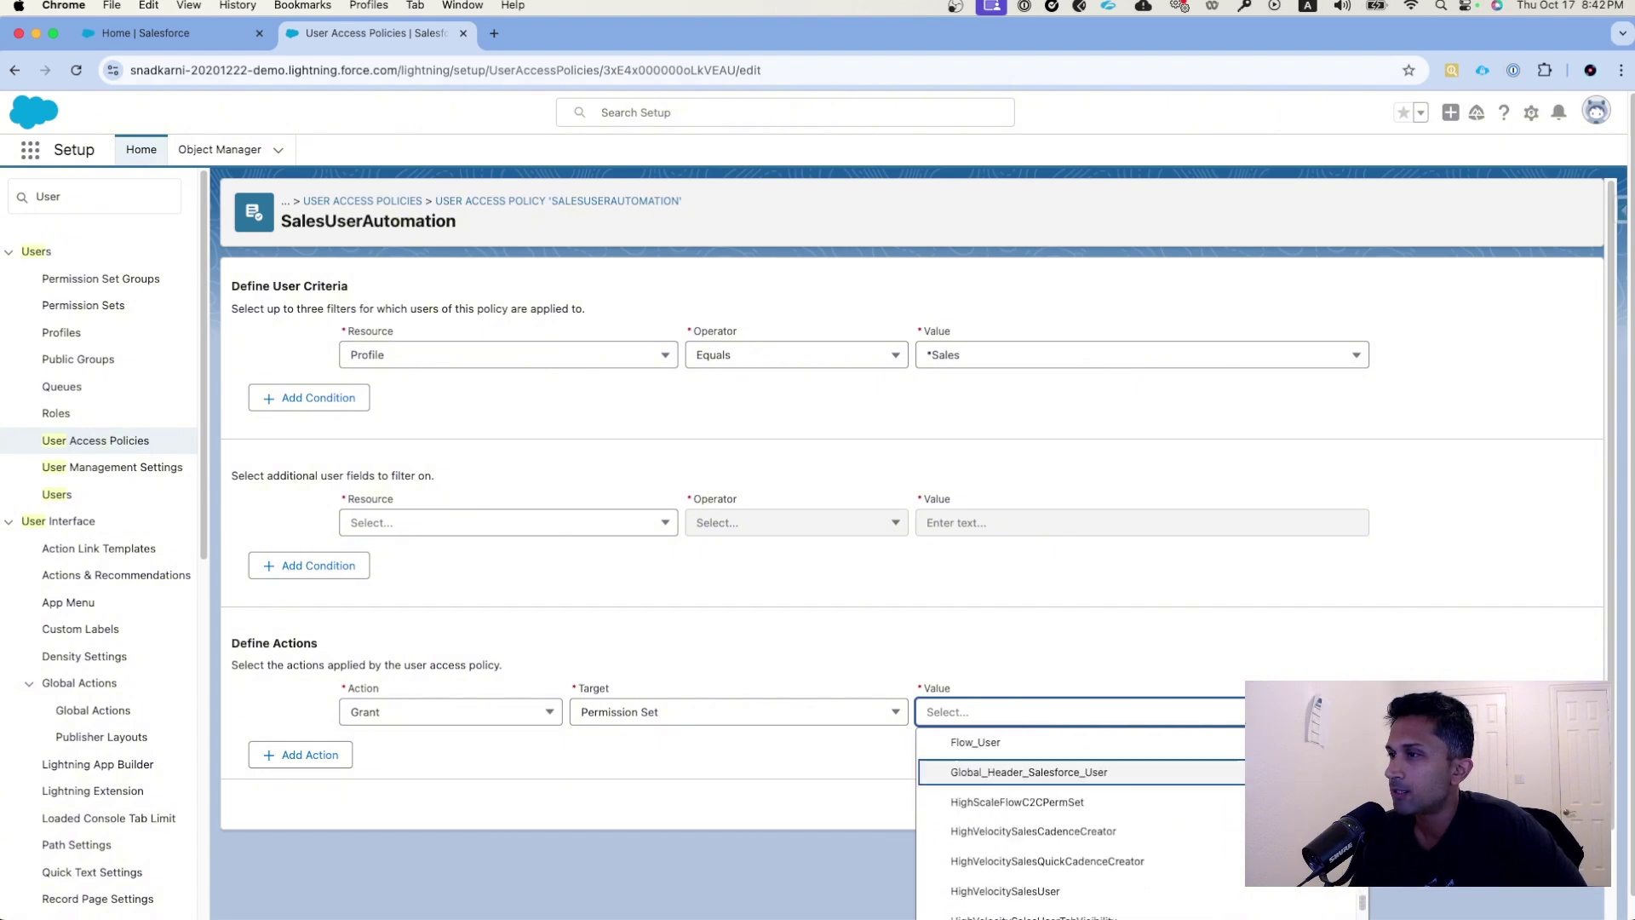
scroll(1081, 809, down, 10)
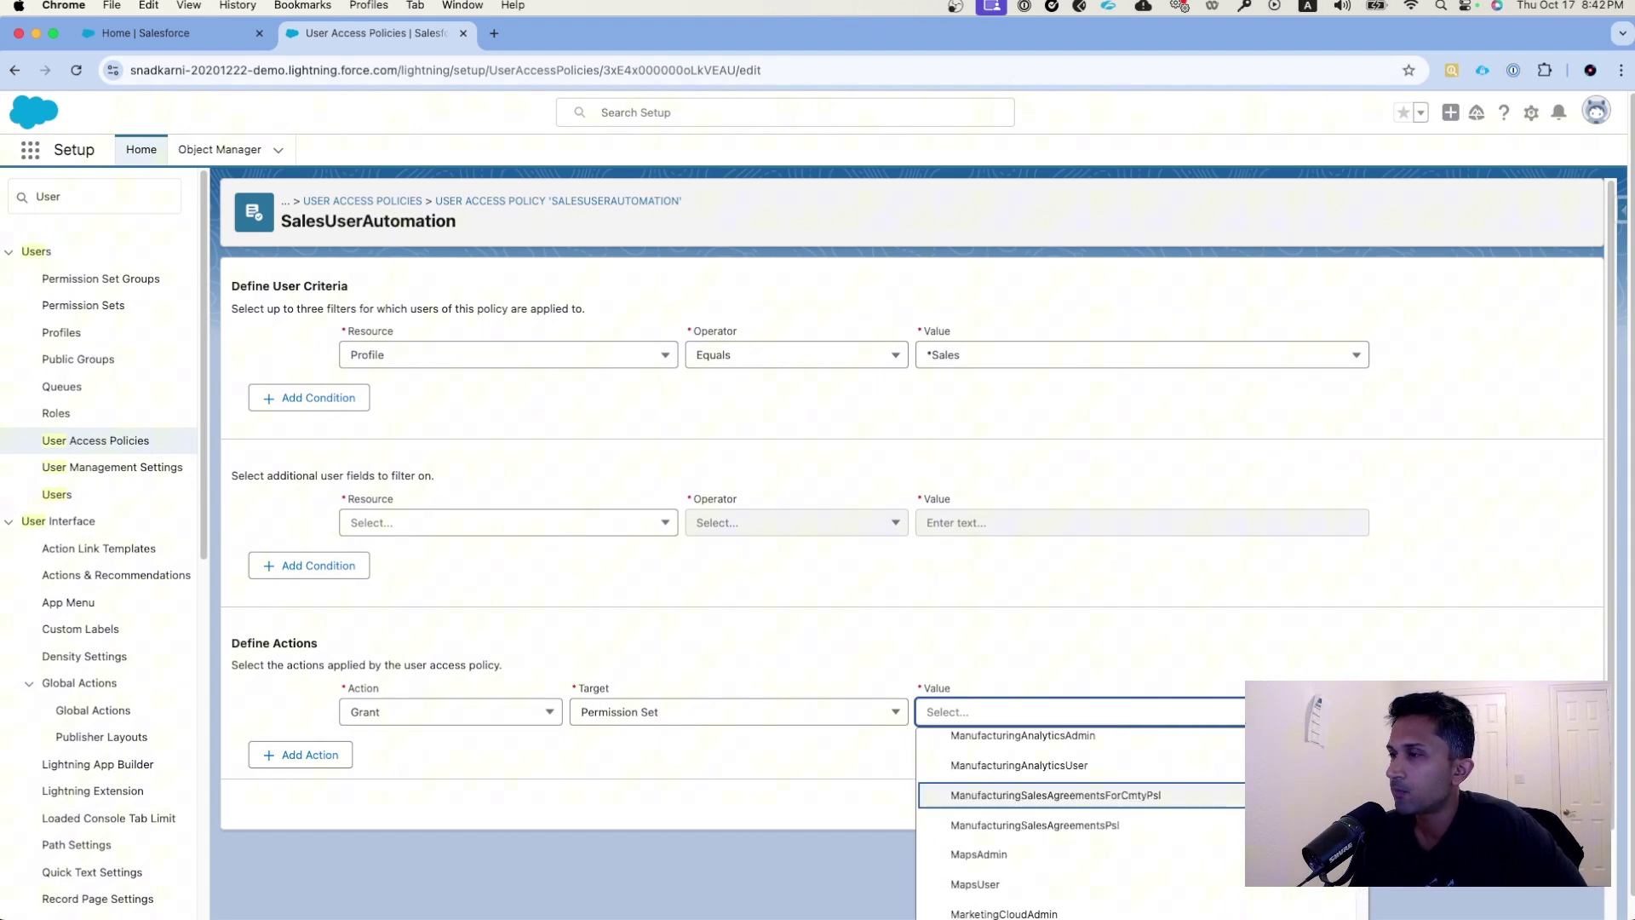
scroll(1081, 825, down, 10)
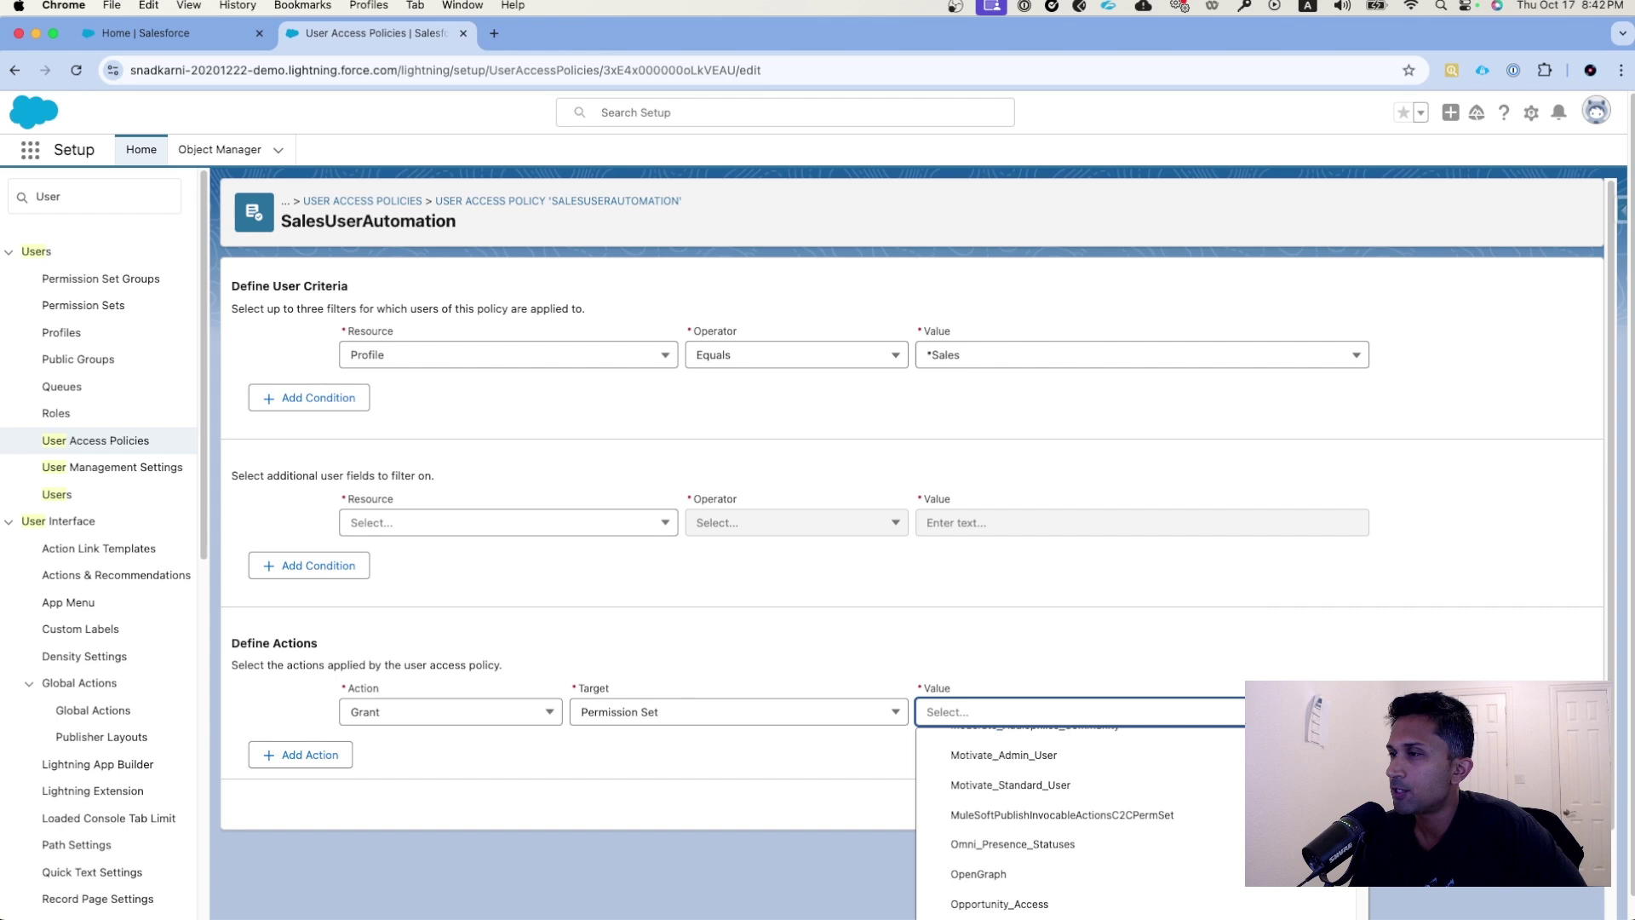
scroll(1082, 823, down, 8)
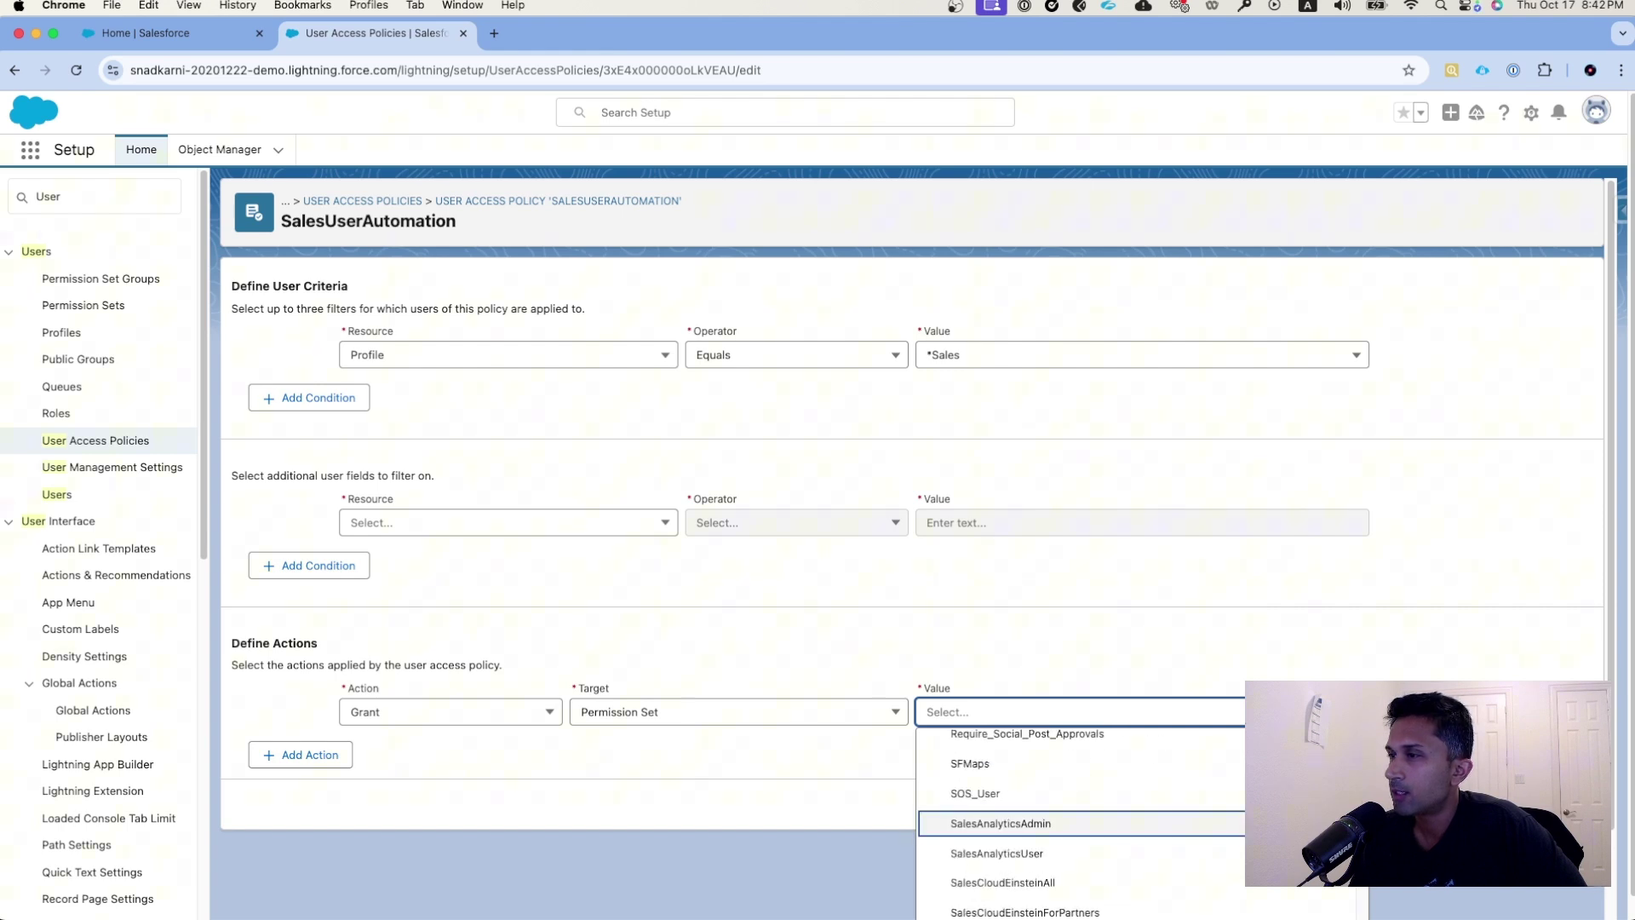
scroll(1187, 810, down, 3)
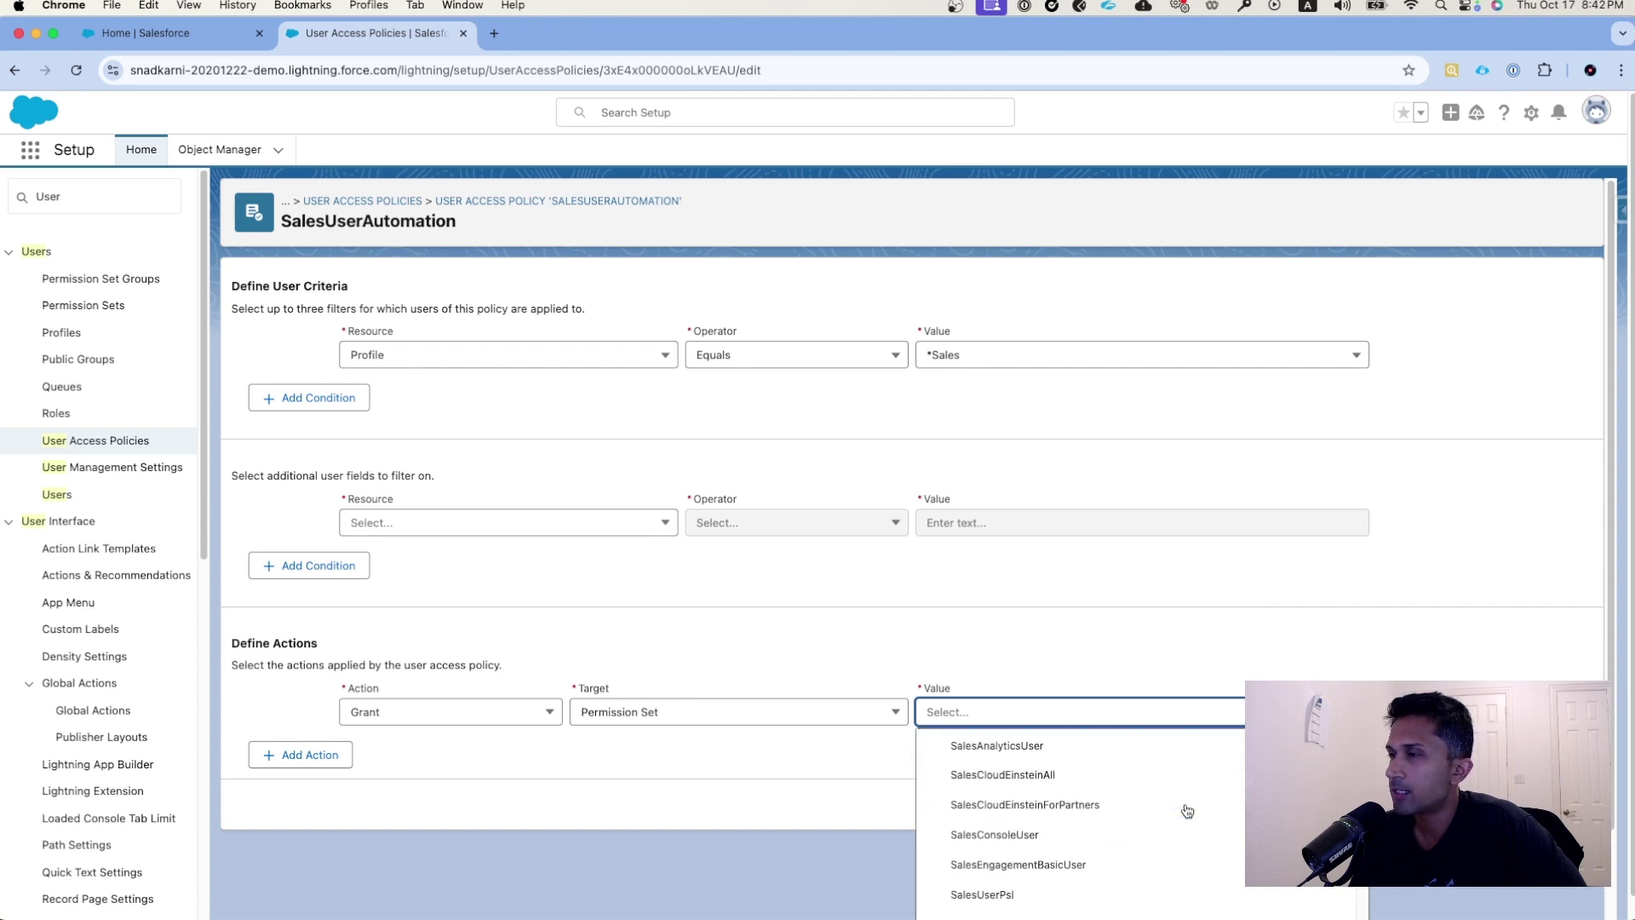
click(1037, 821)
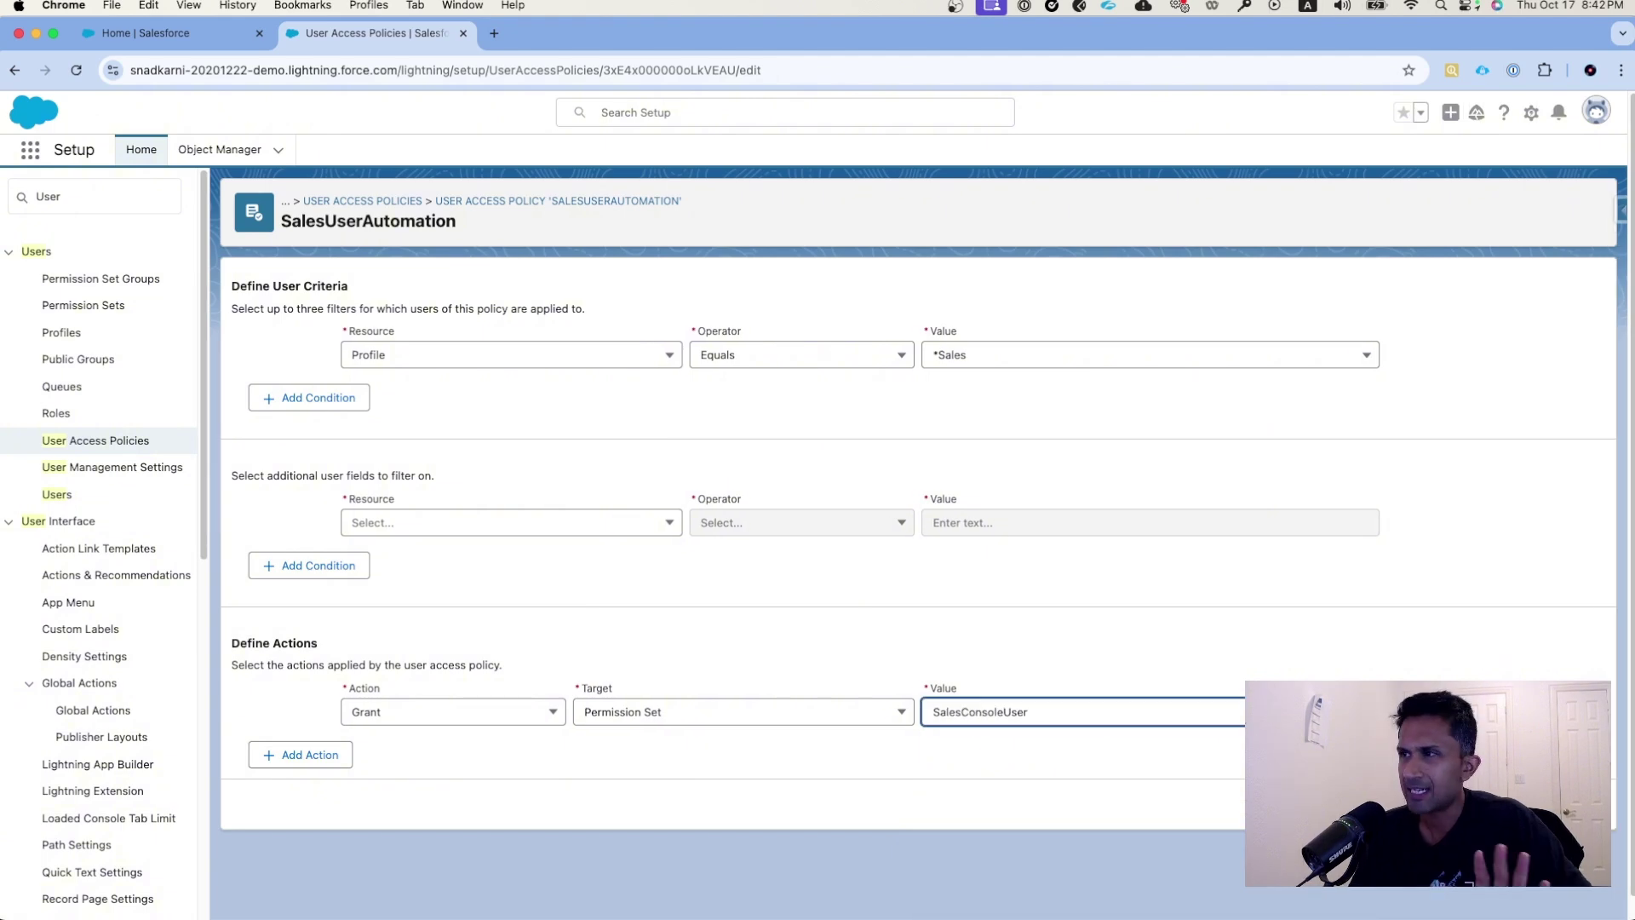
- Add a second Grant action for the Permission Set EinsteinAnalyticsPlusUser
click(313, 766)
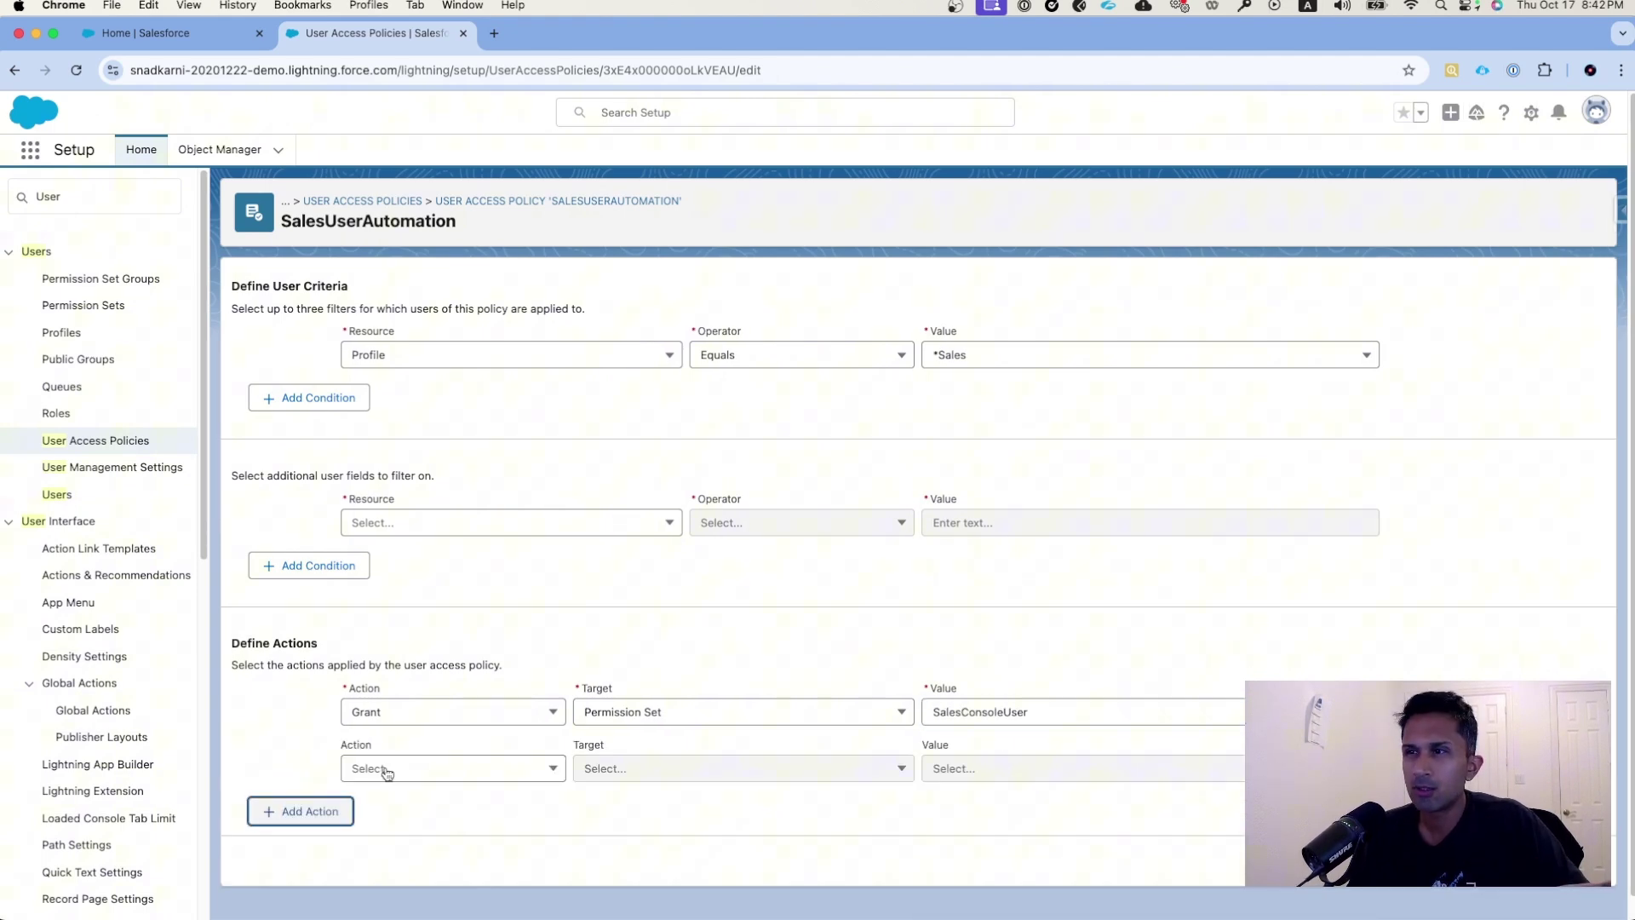
click(407, 769)
click(409, 800)
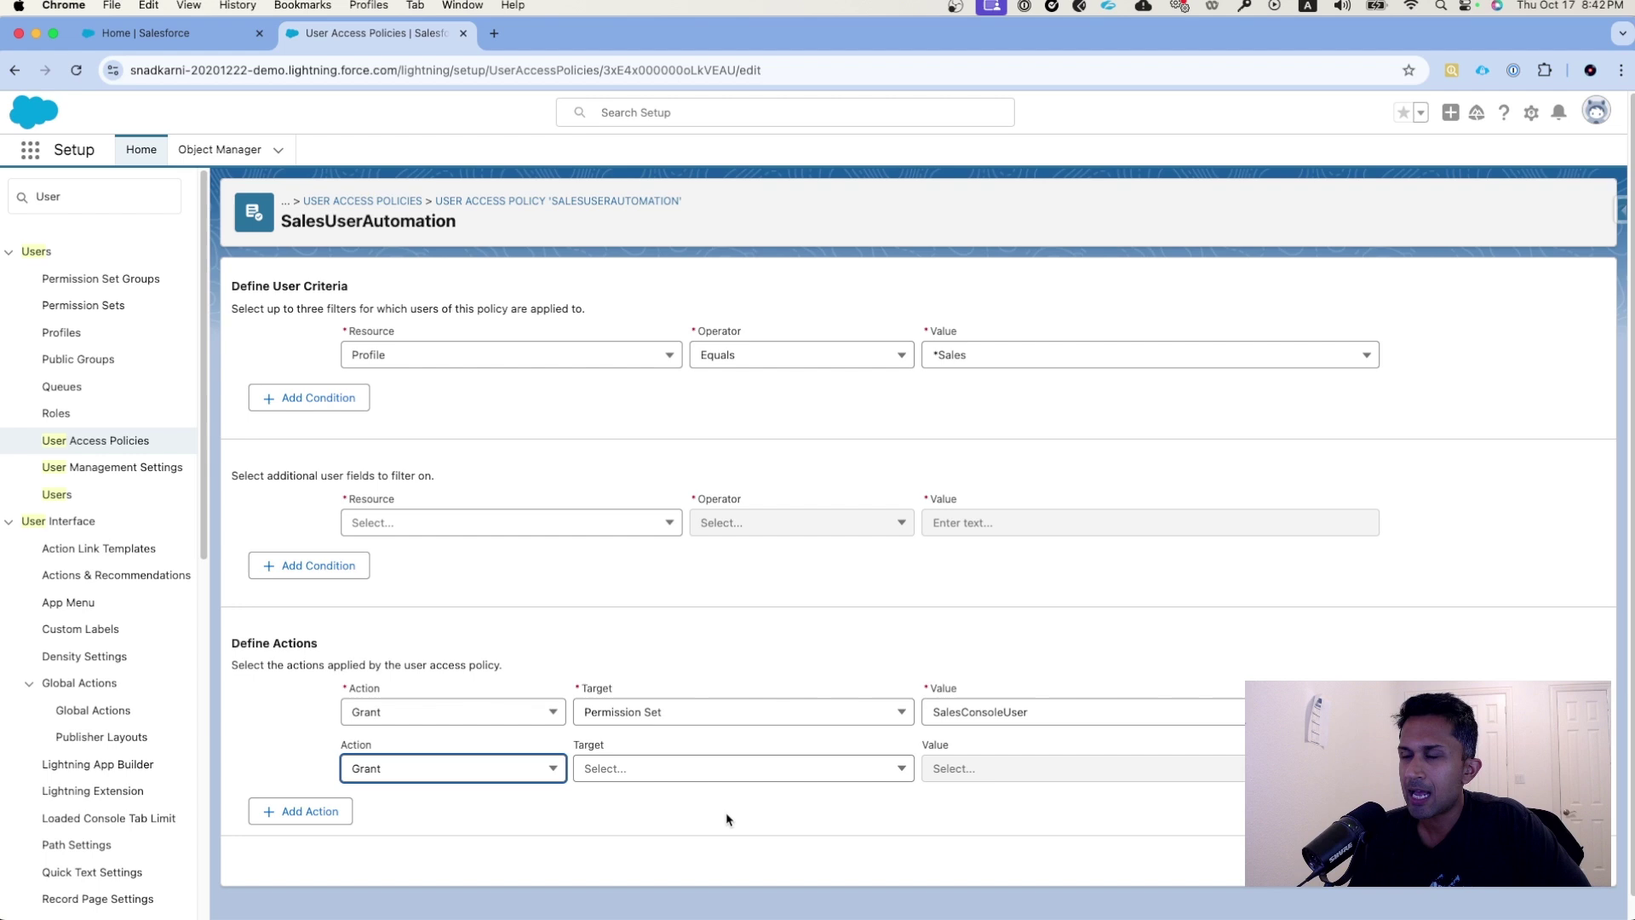
click(689, 778)
click(669, 809)
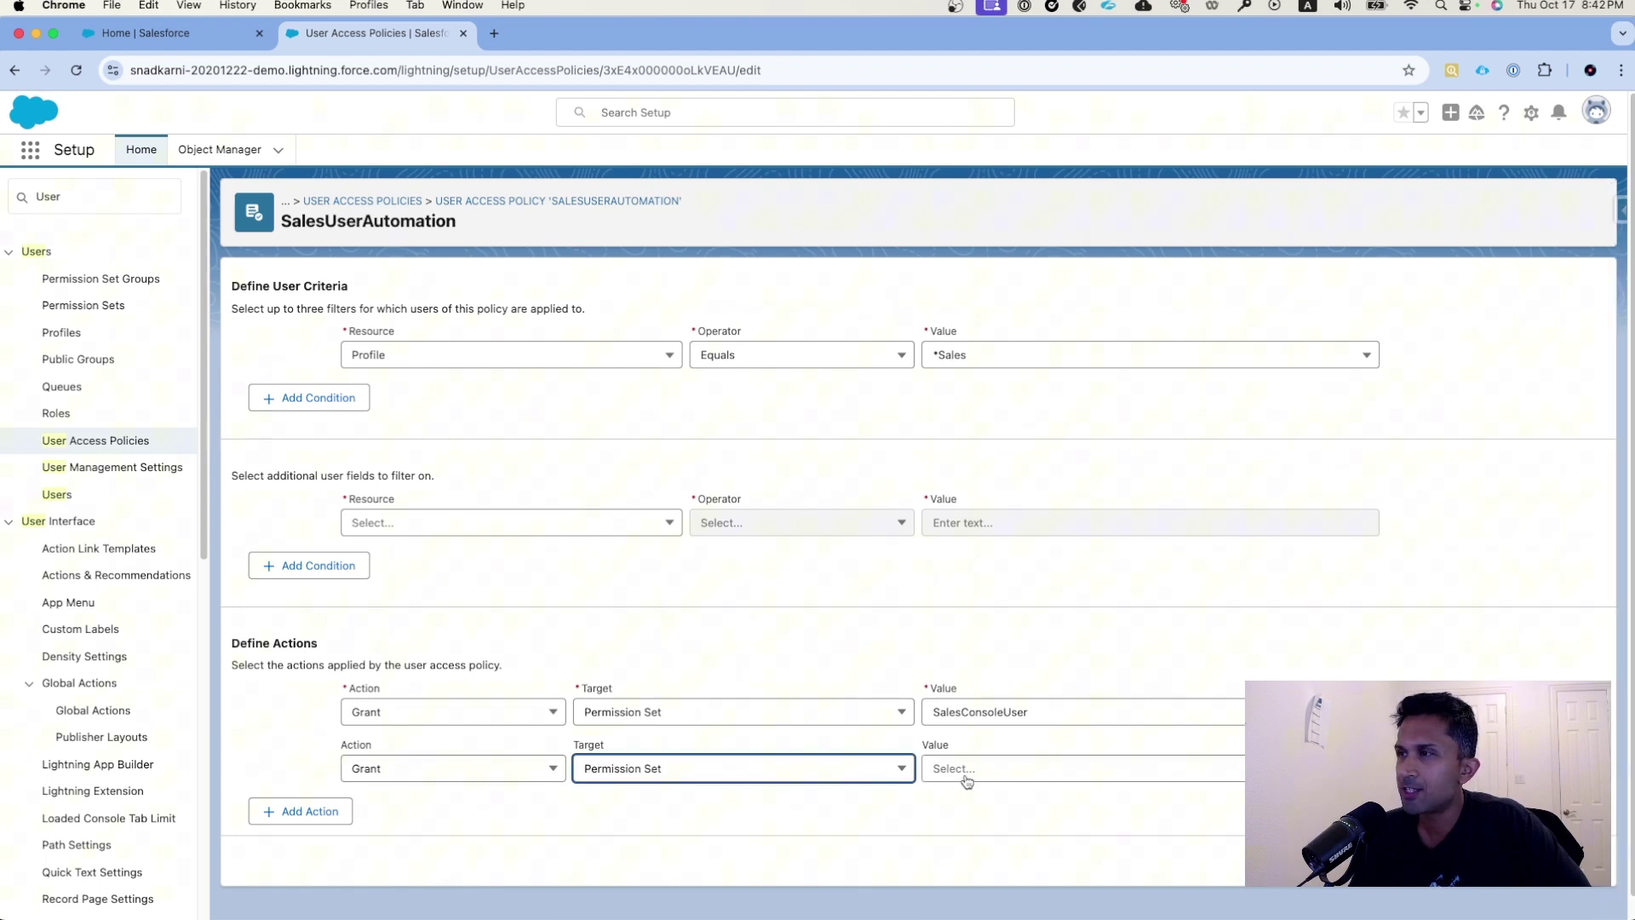
click(968, 773)
scroll(1106, 768, down, 10)
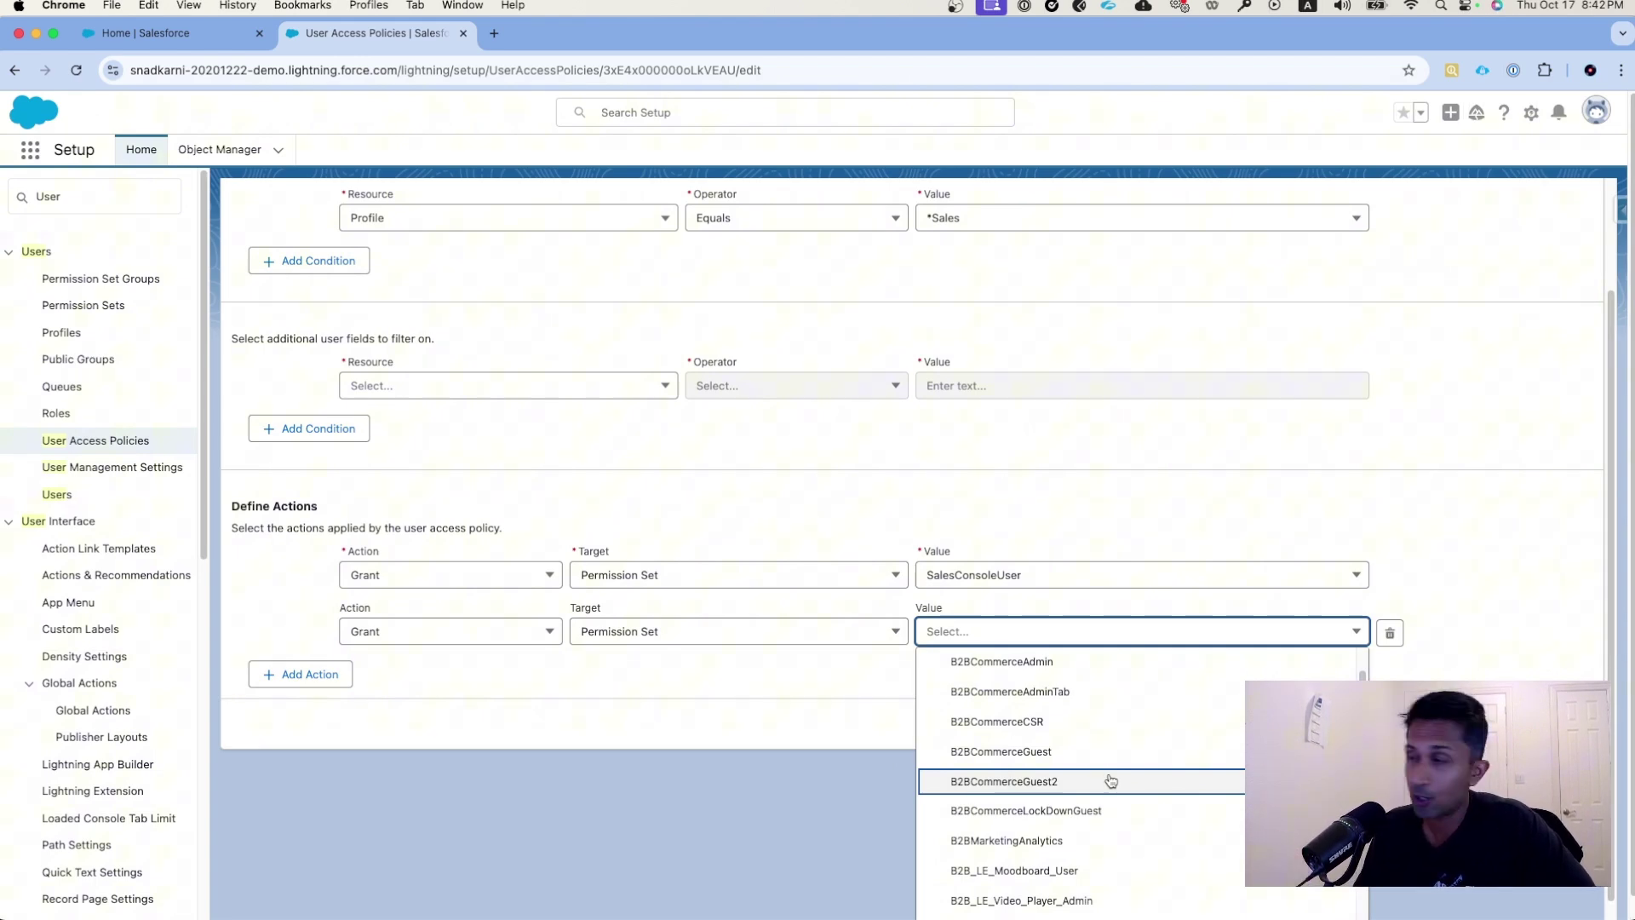
scroll(1111, 781, down, 3)
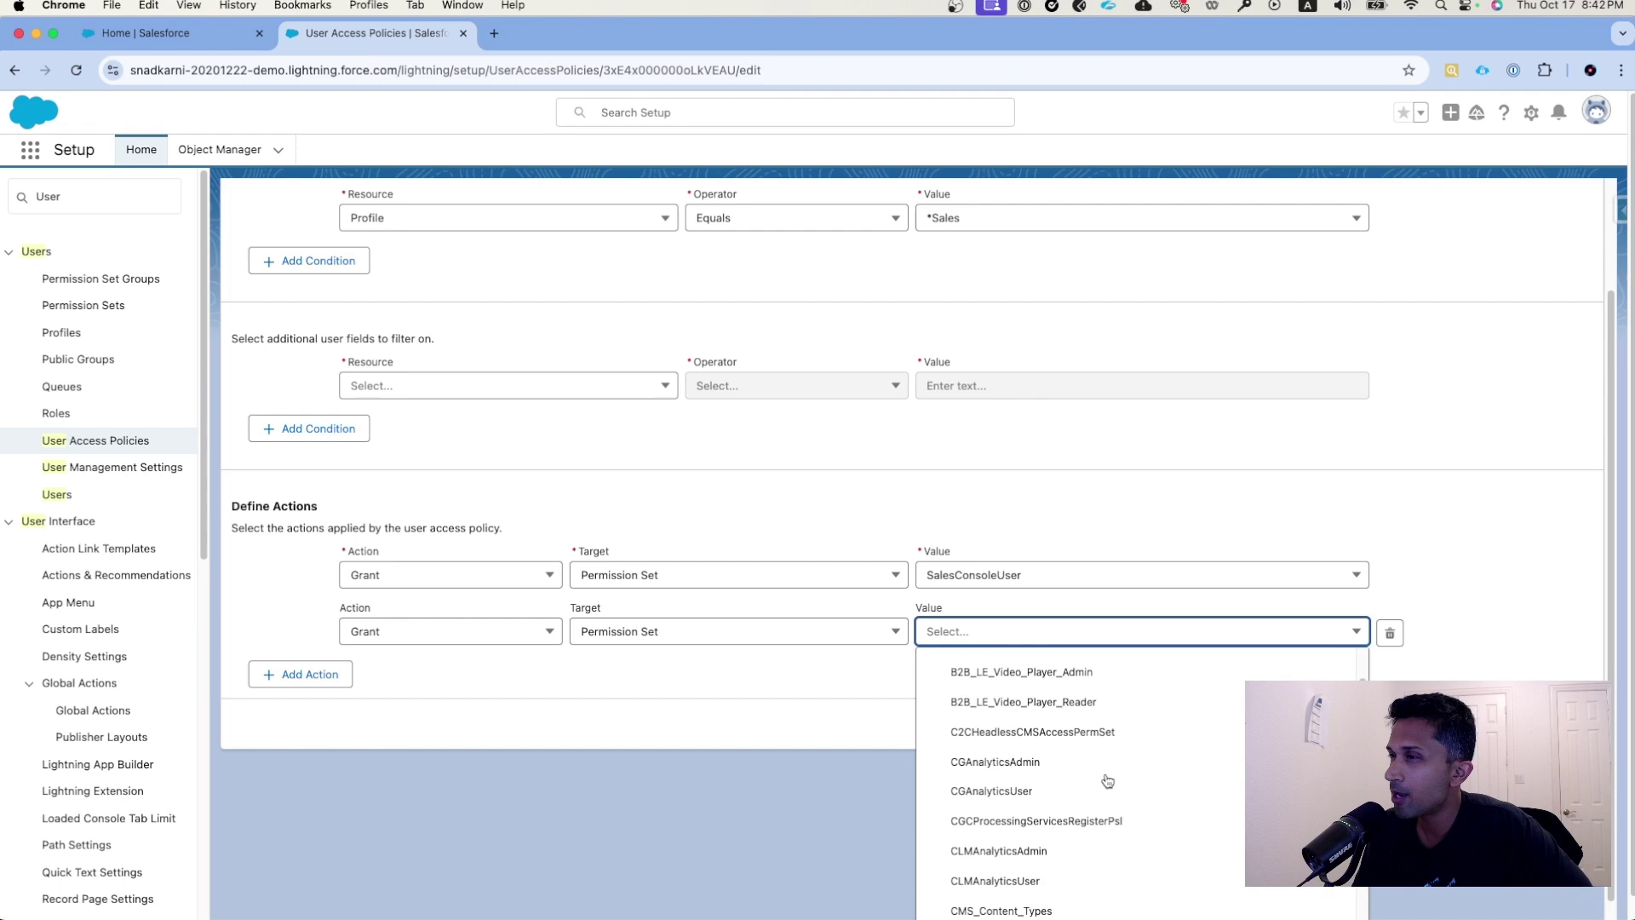
scroll(1107, 781, down, 4)
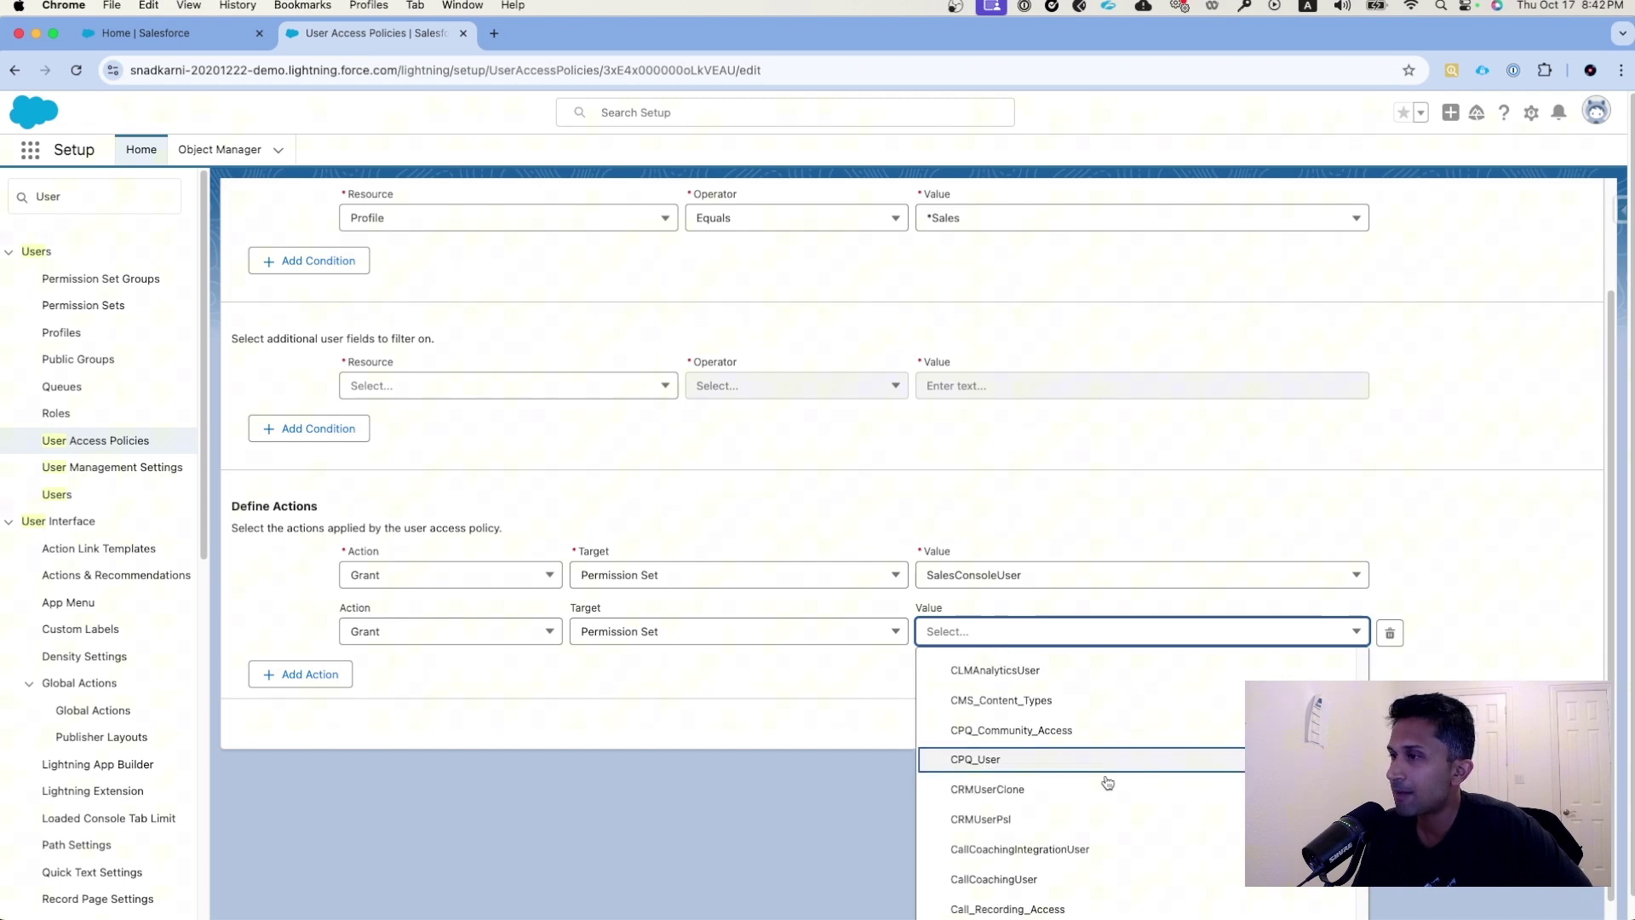
scroll(1107, 782, down, 6)
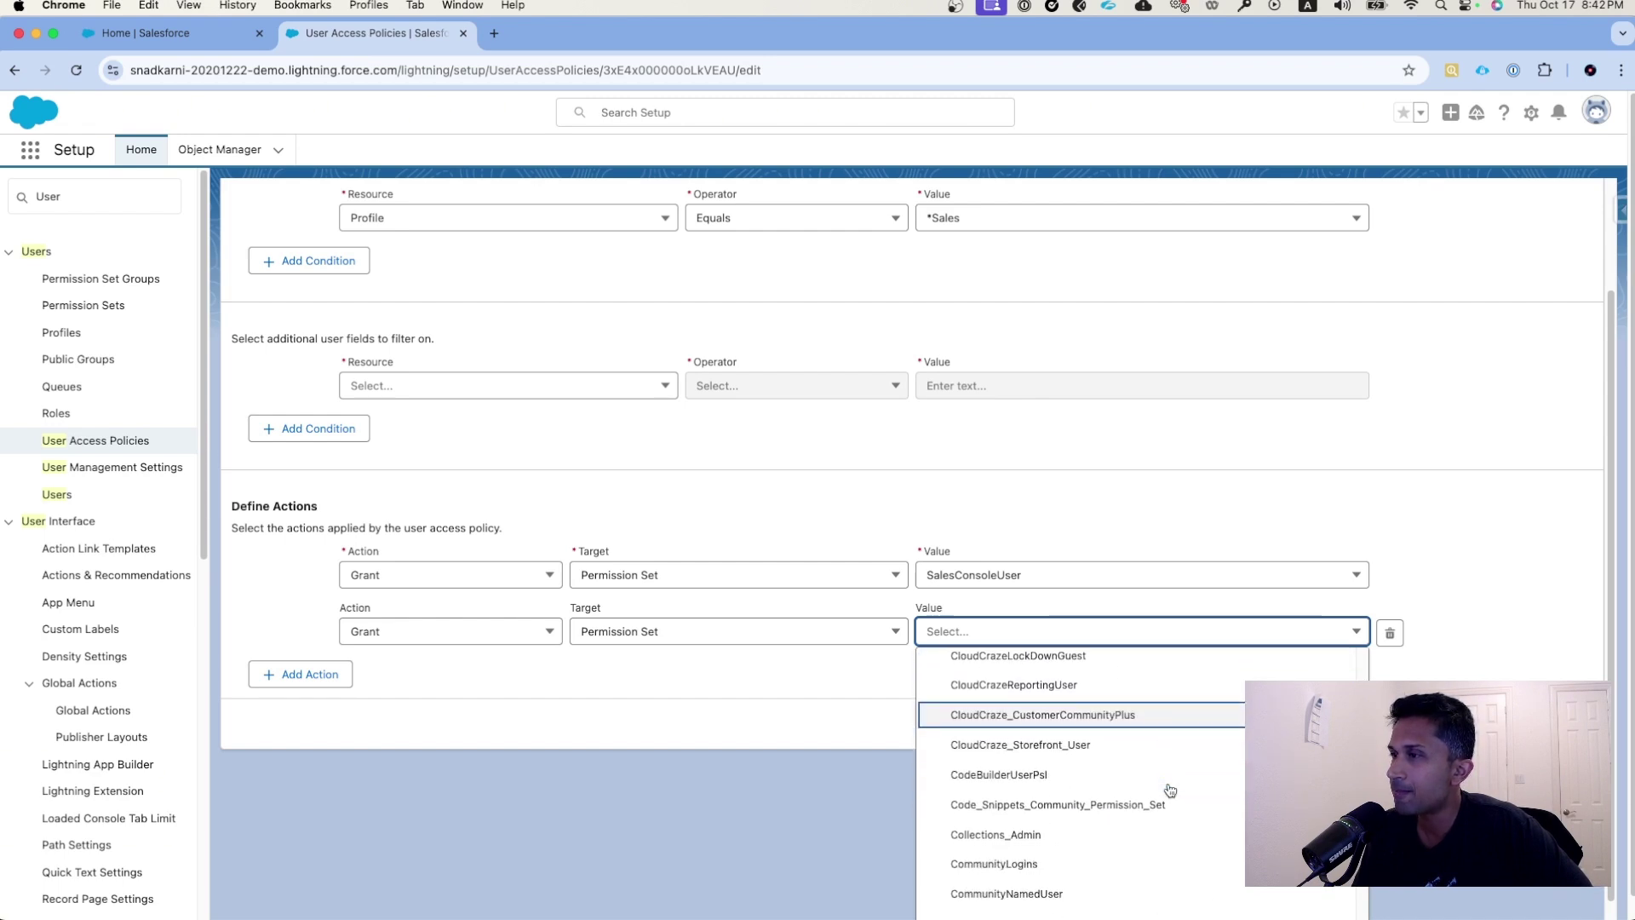
scroll(1171, 790, down, 6)
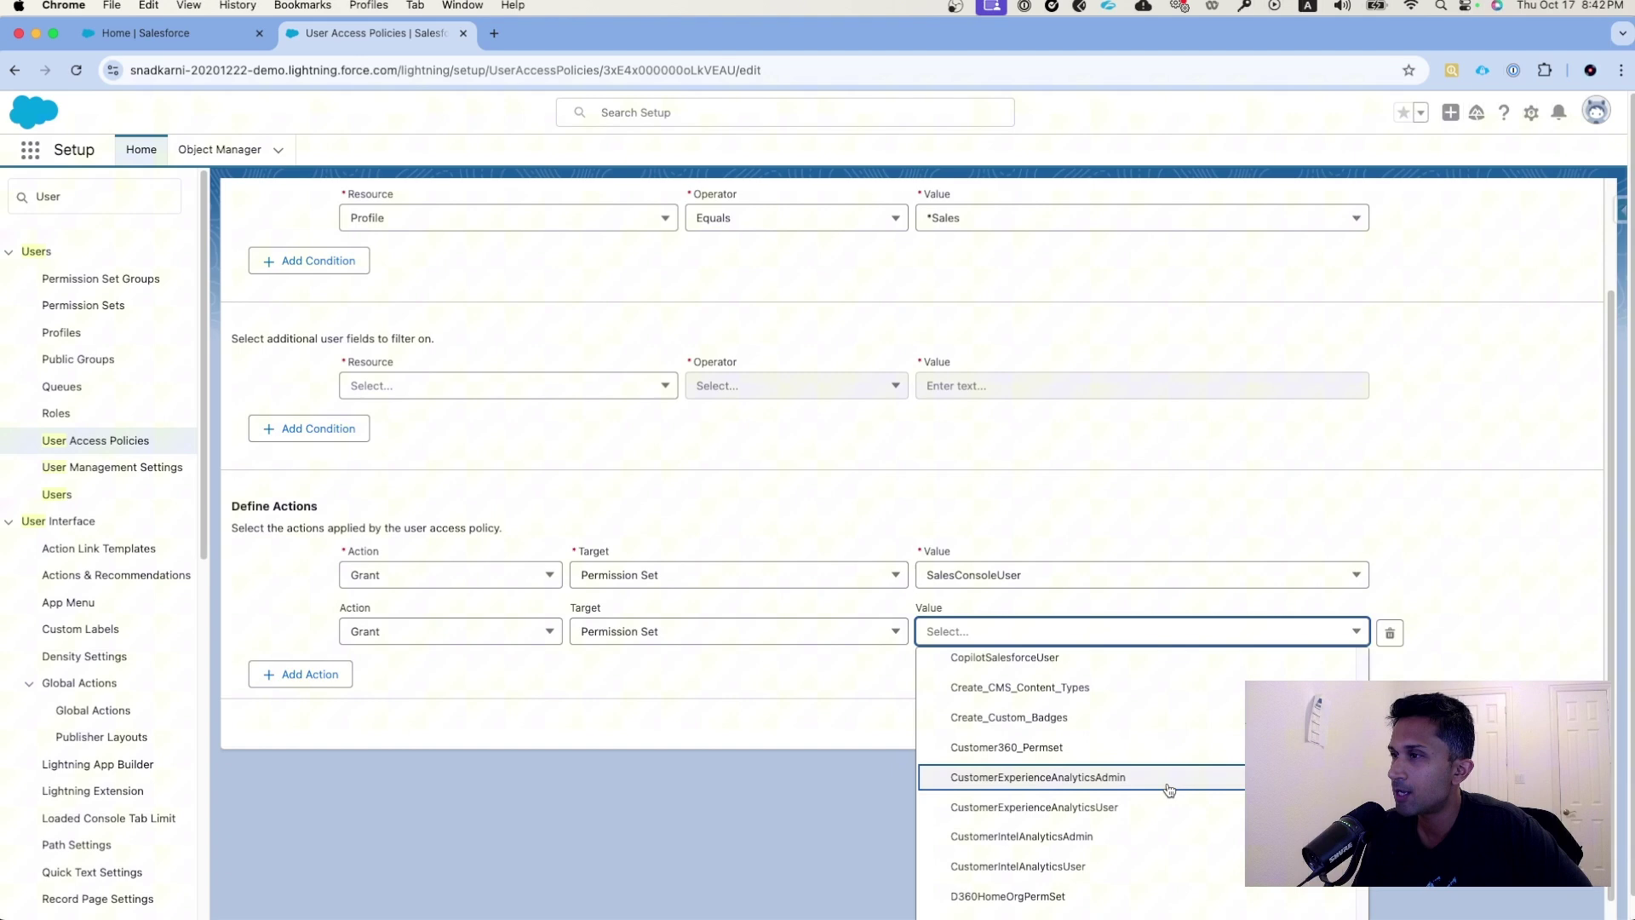
scroll(1170, 793, up, 8)
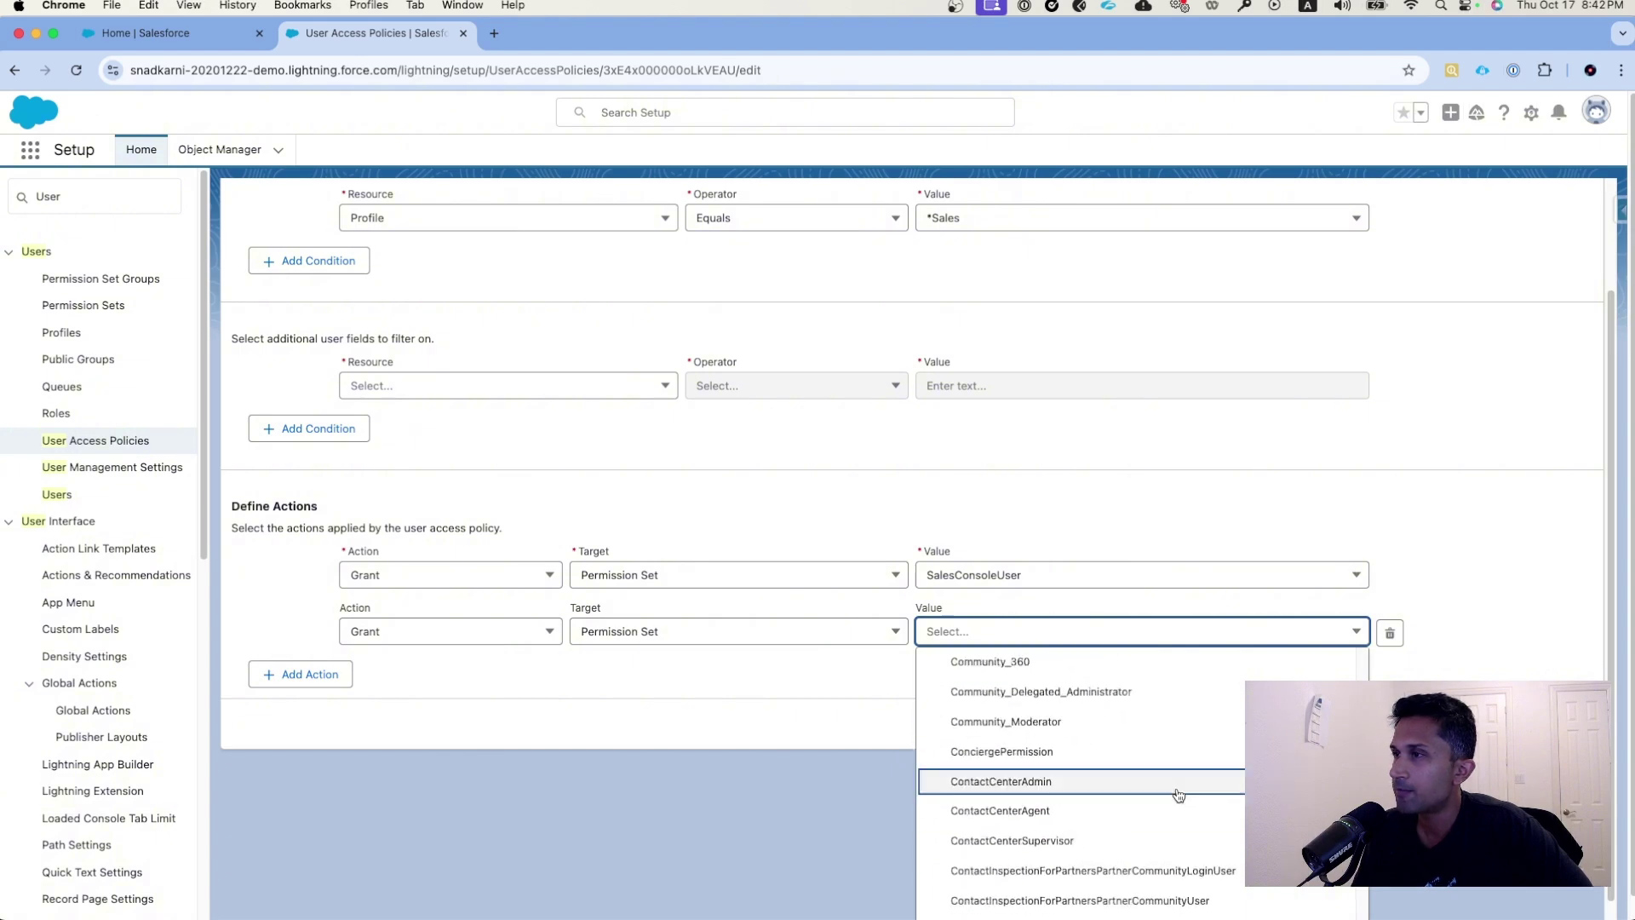
scroll(1178, 795, up, 10)
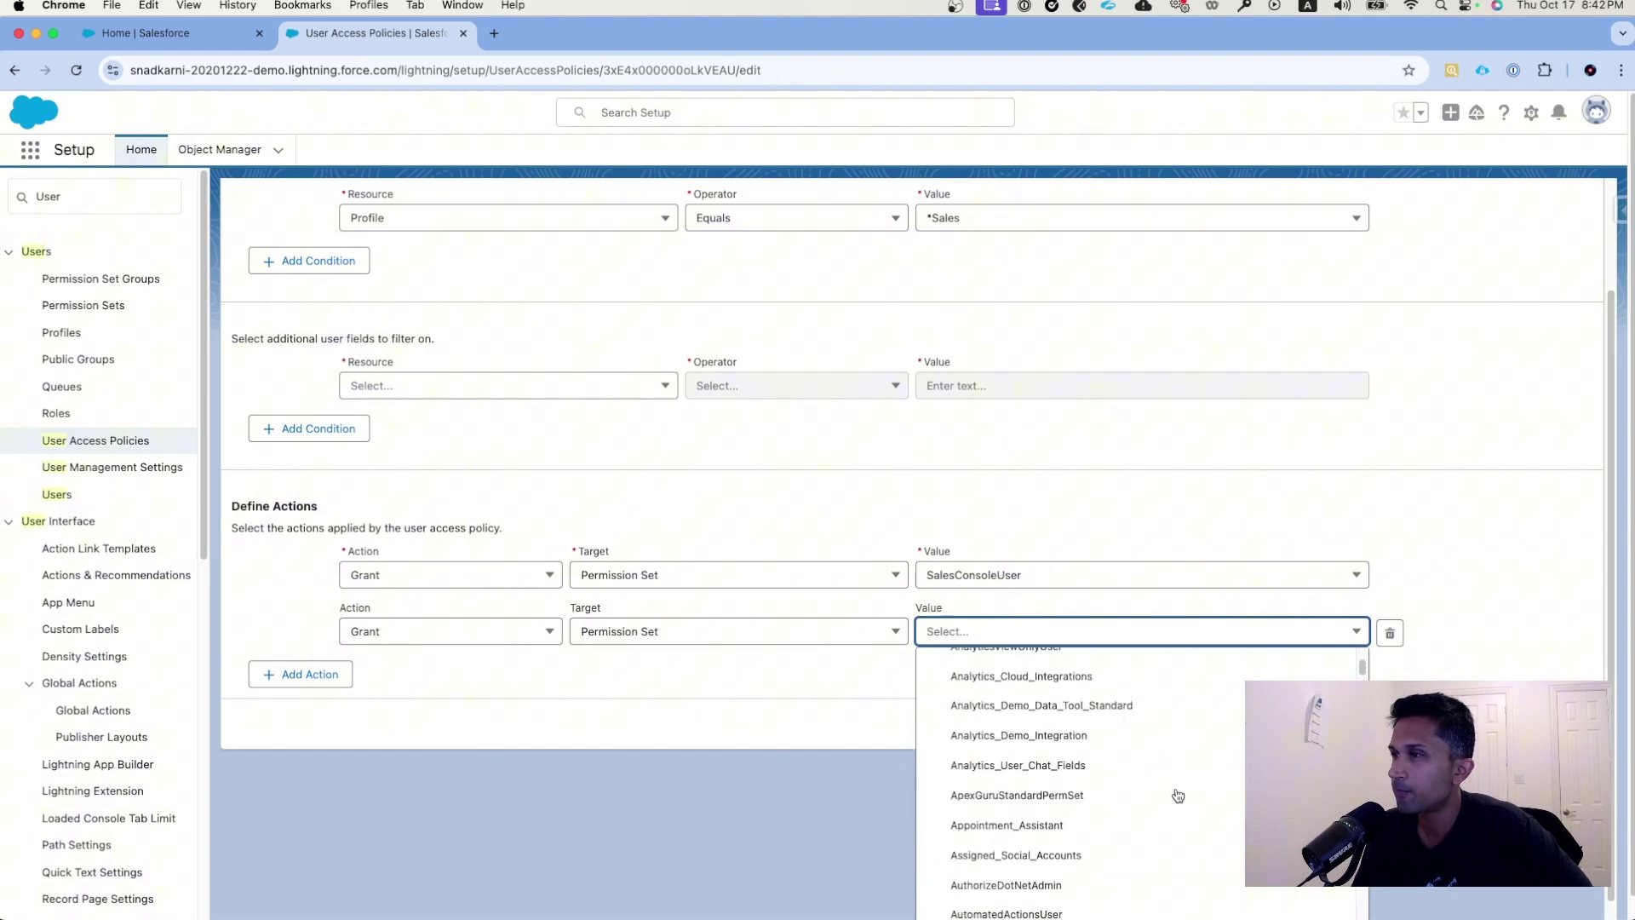
scroll(1179, 796, down, 10)
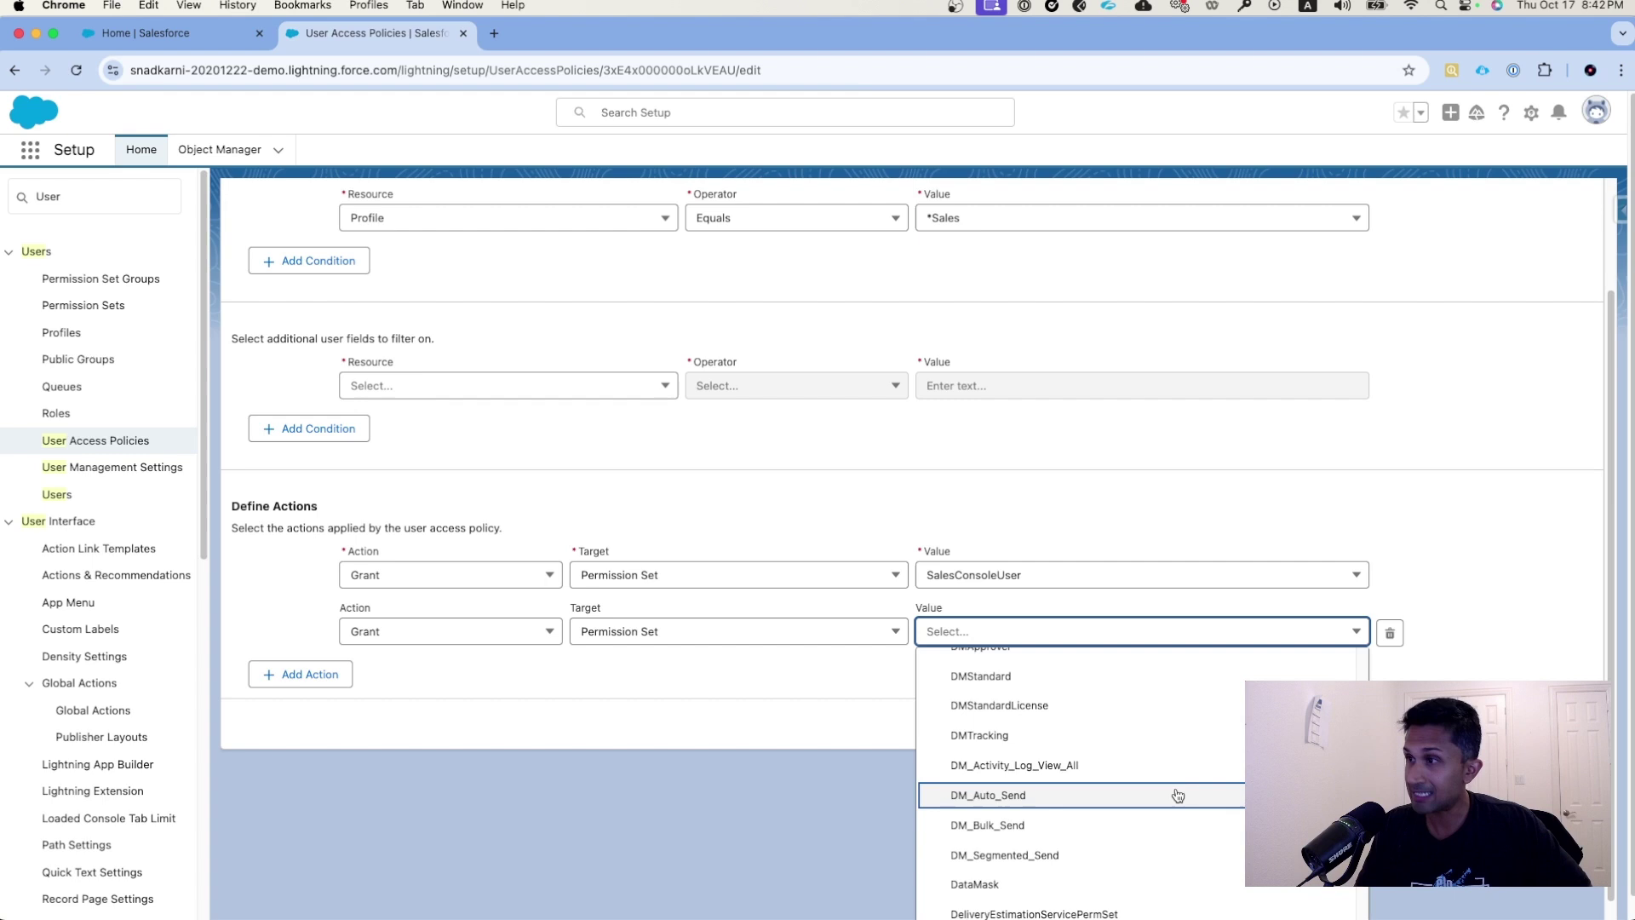
scroll(1175, 794, down, 5)
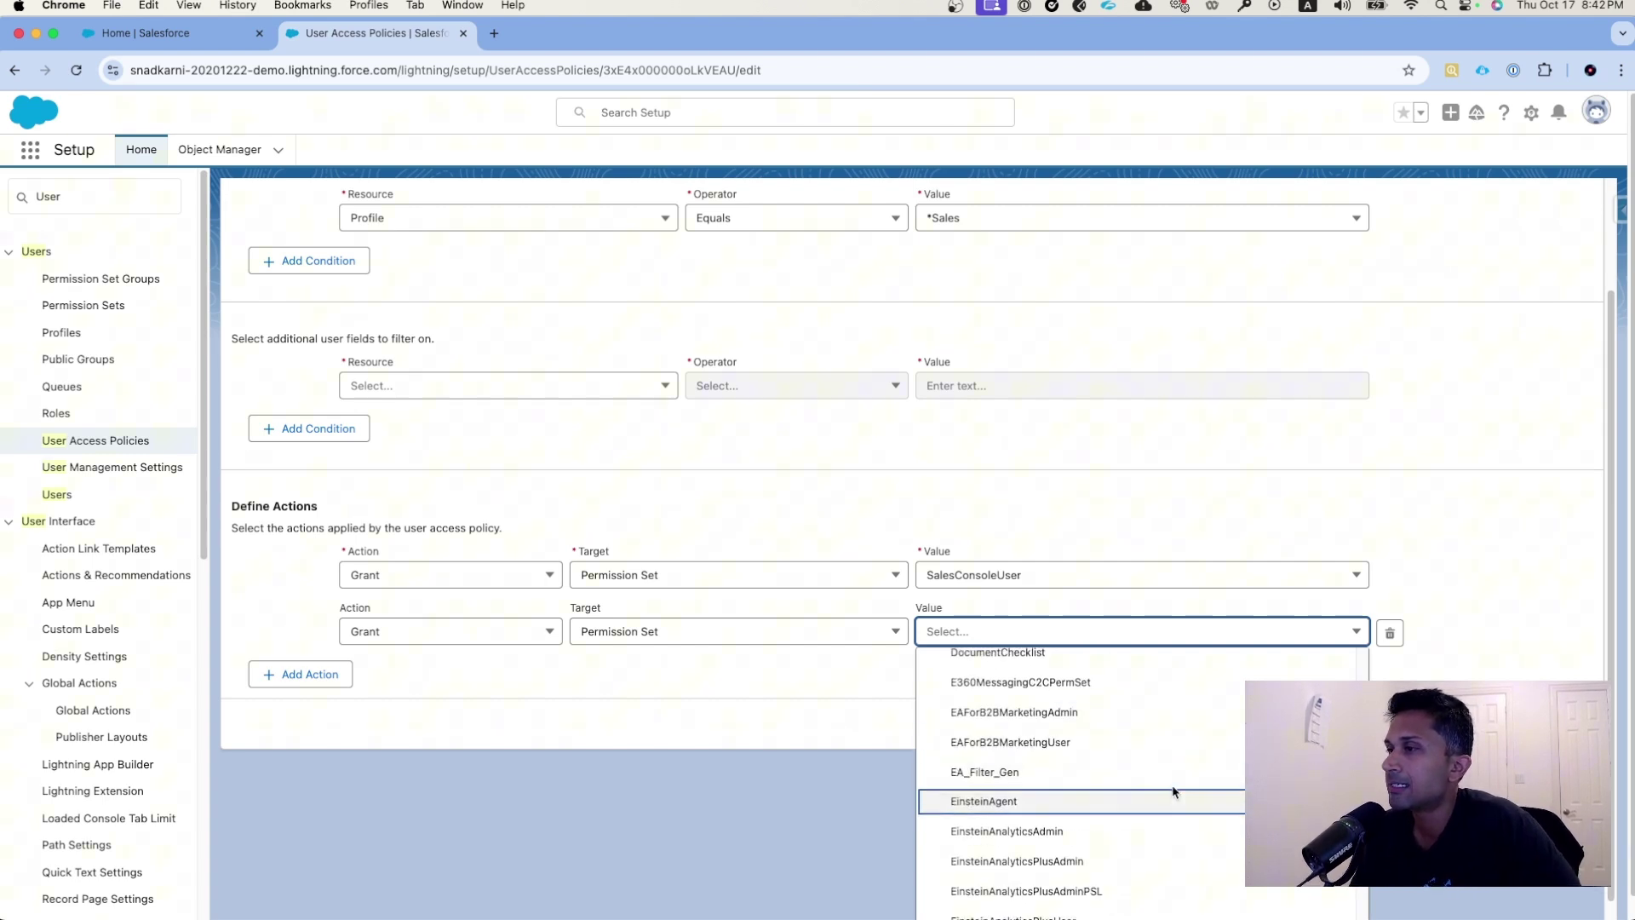
scroll(1145, 826, down, 1)
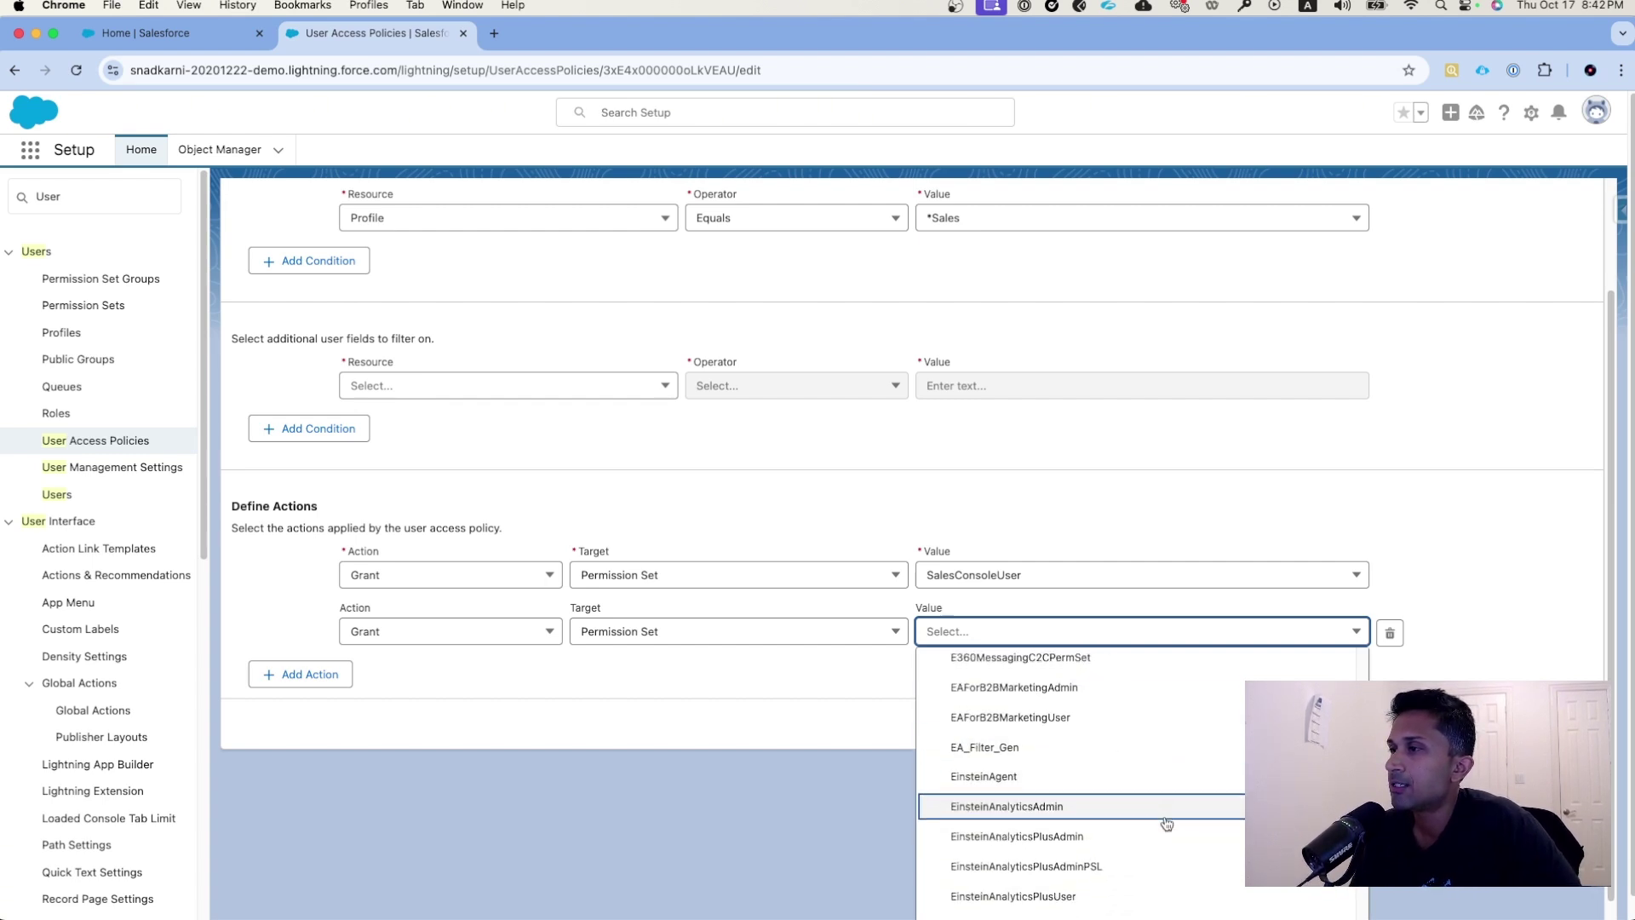
click(1044, 896)
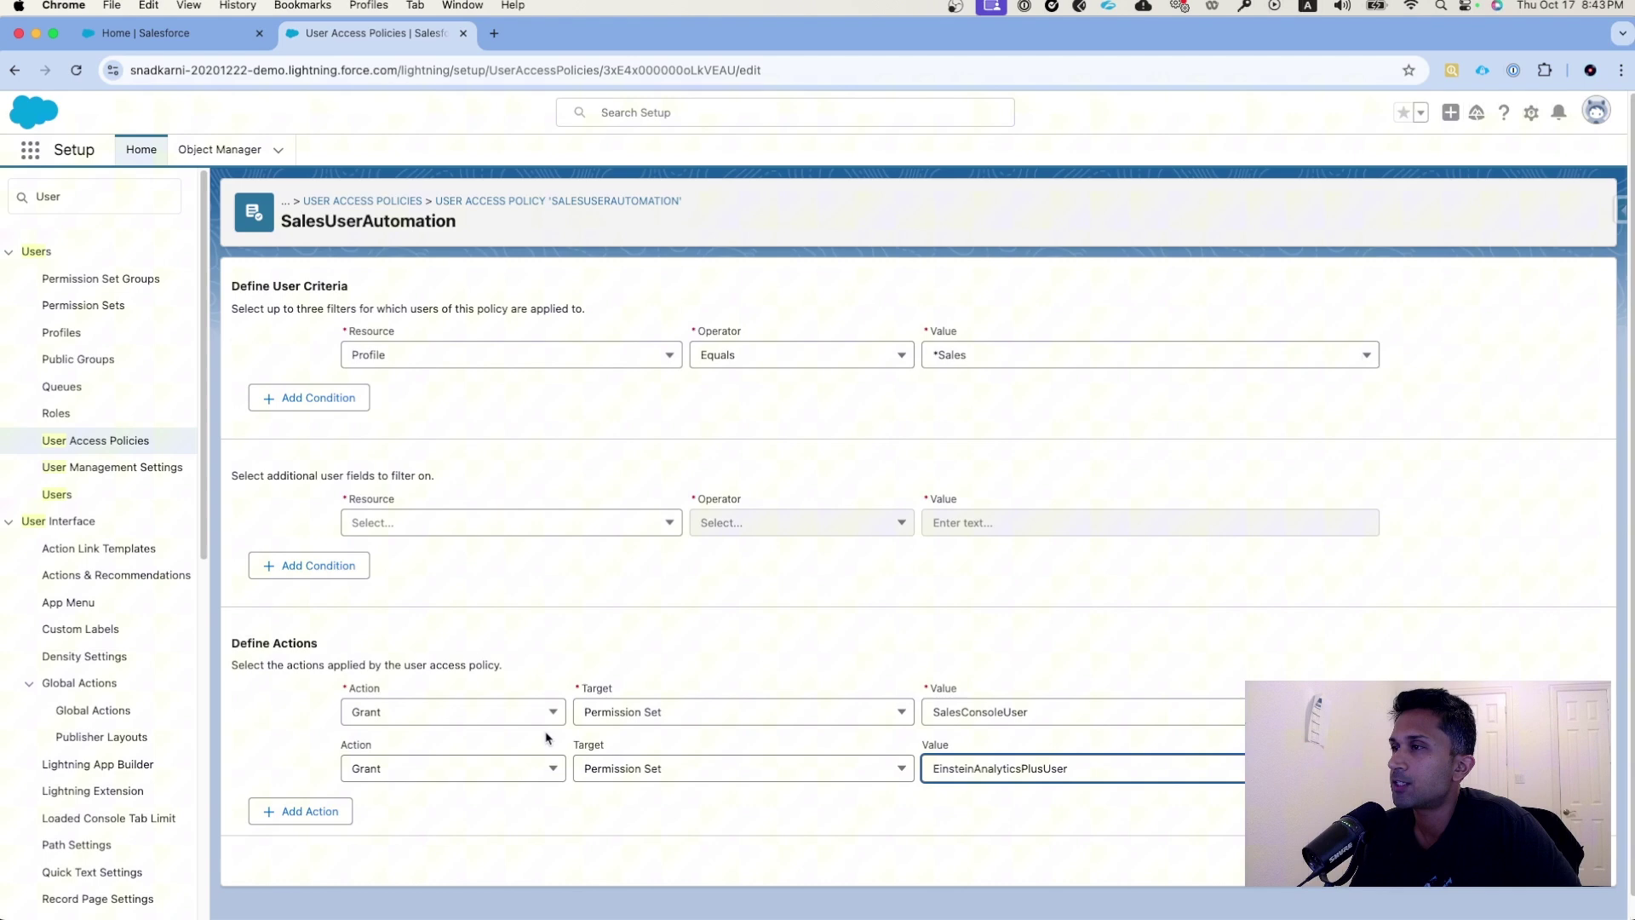
- Save the policy edits to return to the SalesUserAutomation detail page in Design status
click(1056, 836)
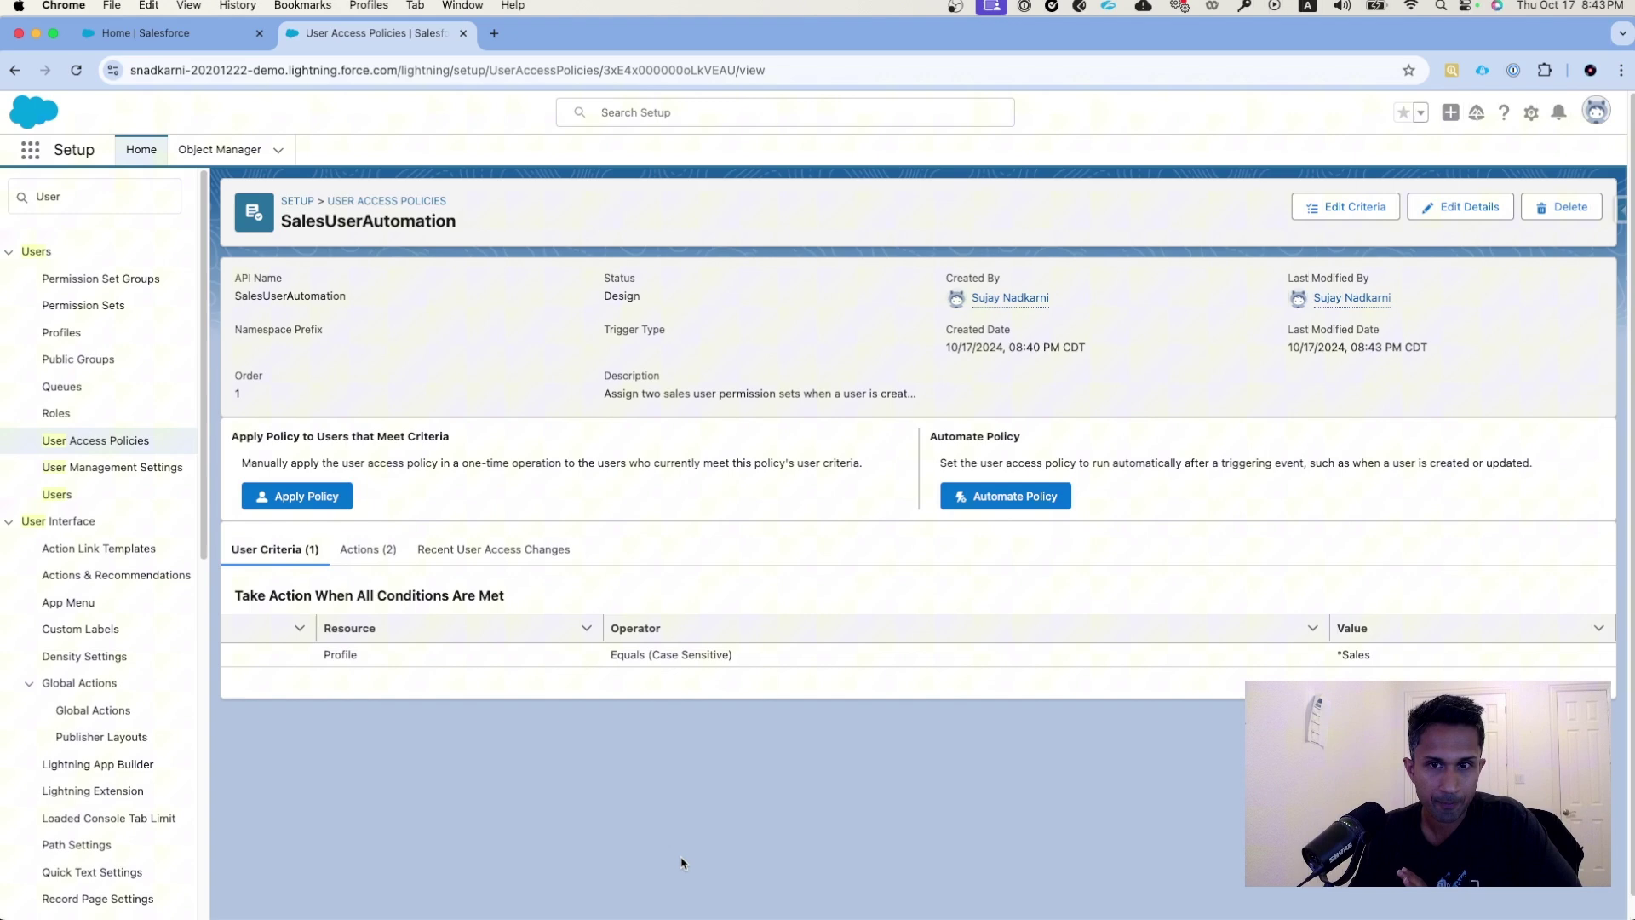
click(1020, 497)
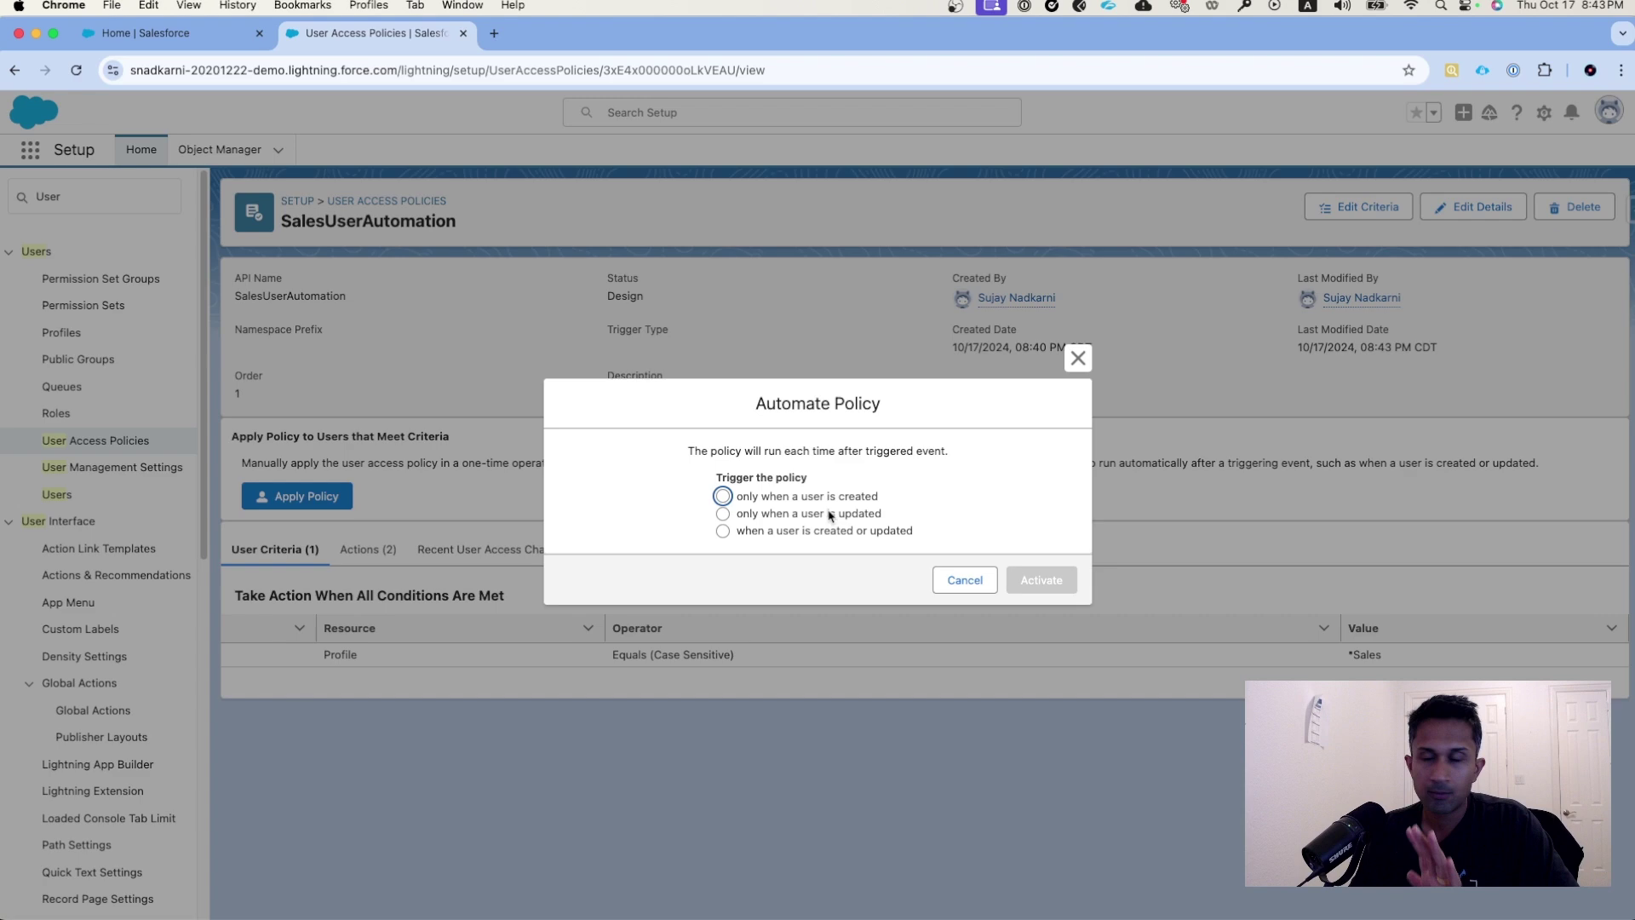
click(977, 582)
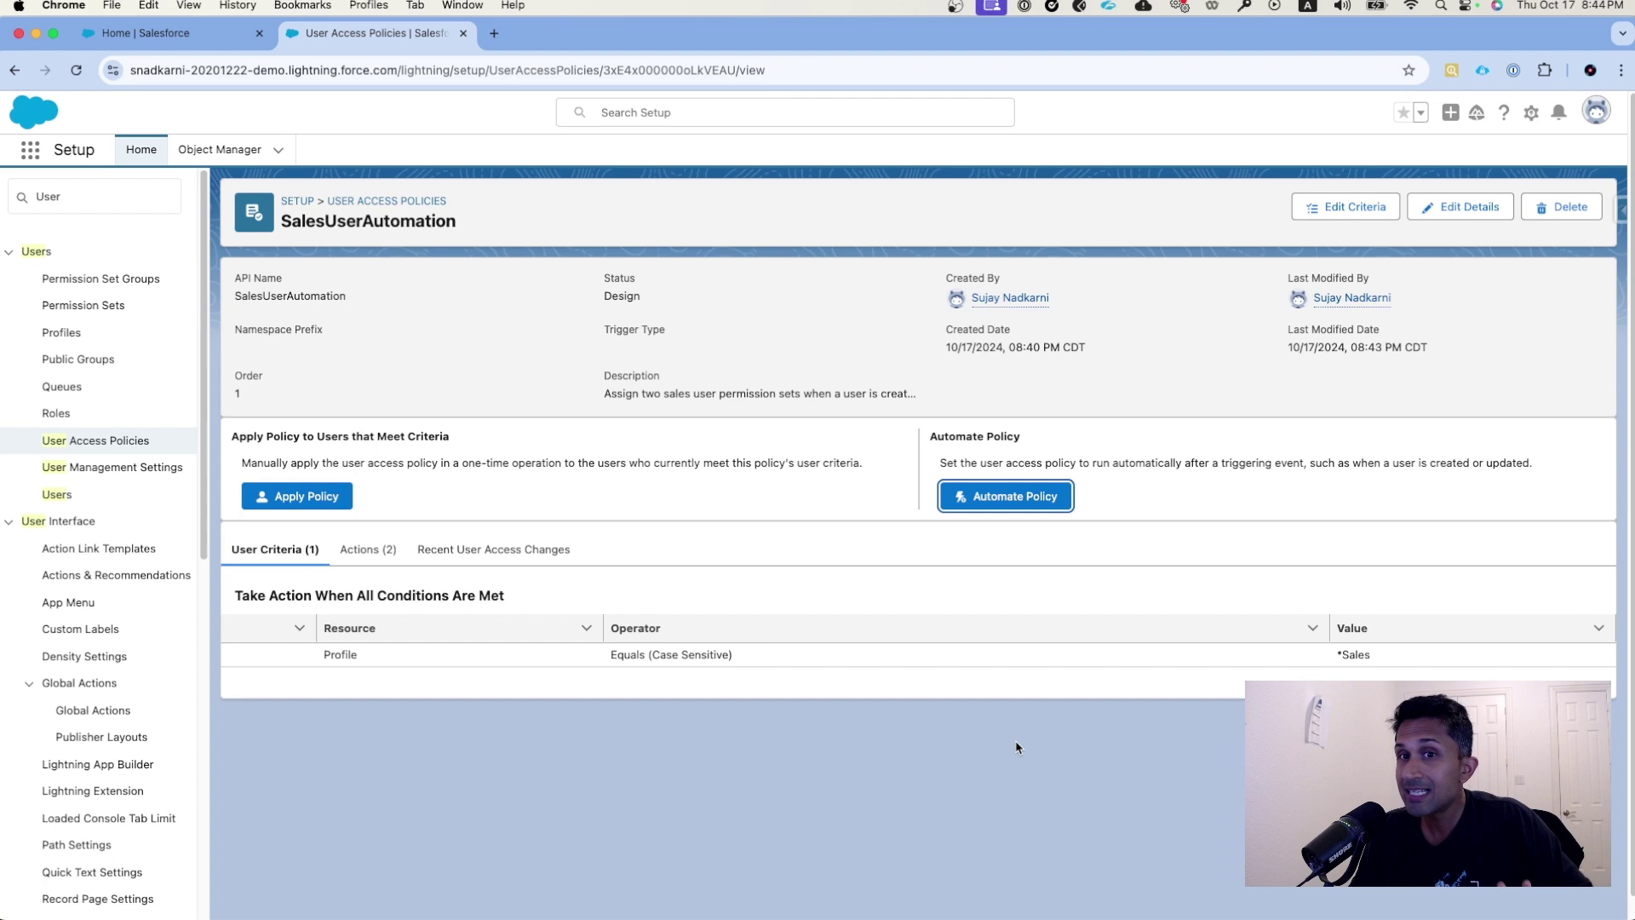
click(1350, 207)
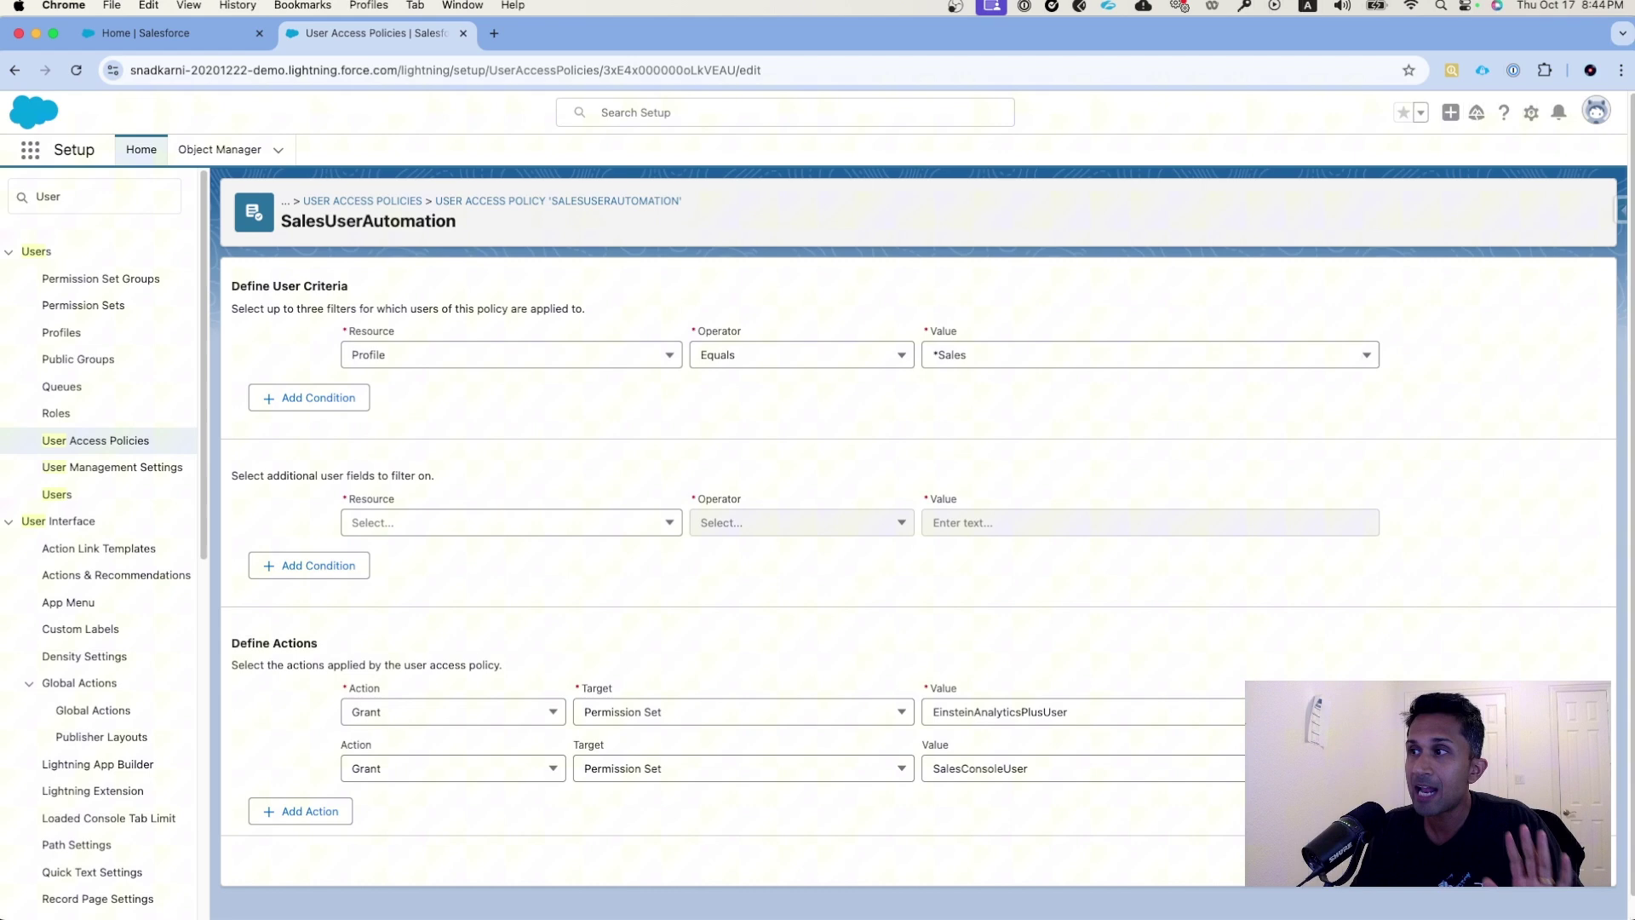
click(1567, 860)
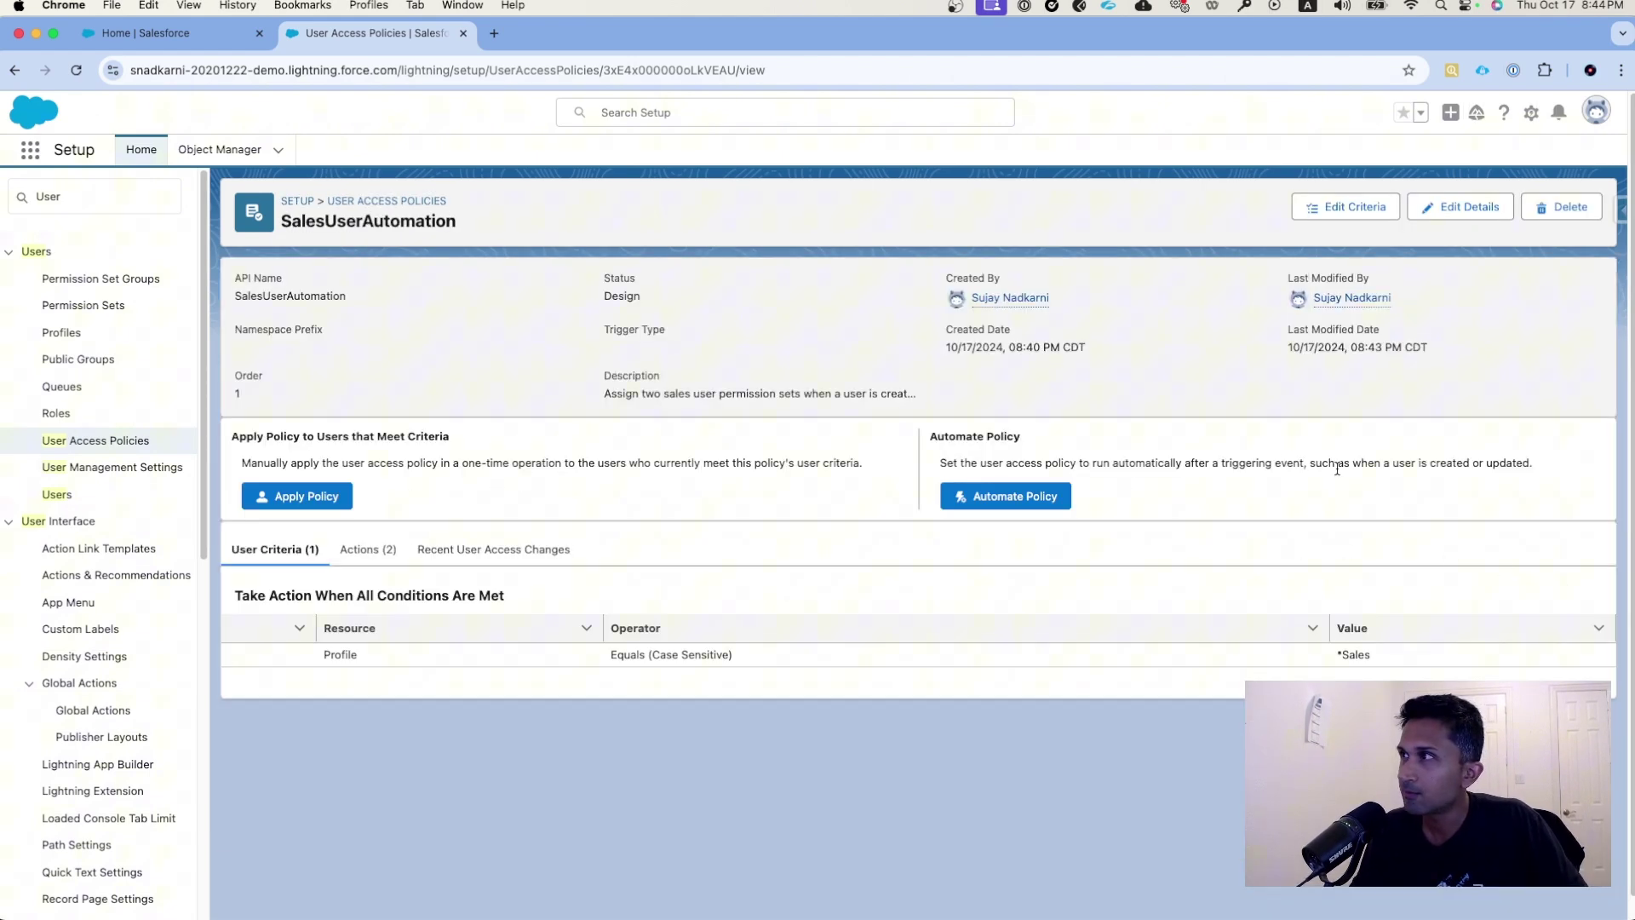
- Activate the policy to run only when a user is created, then find Users in Quick Find
click(1014, 506)
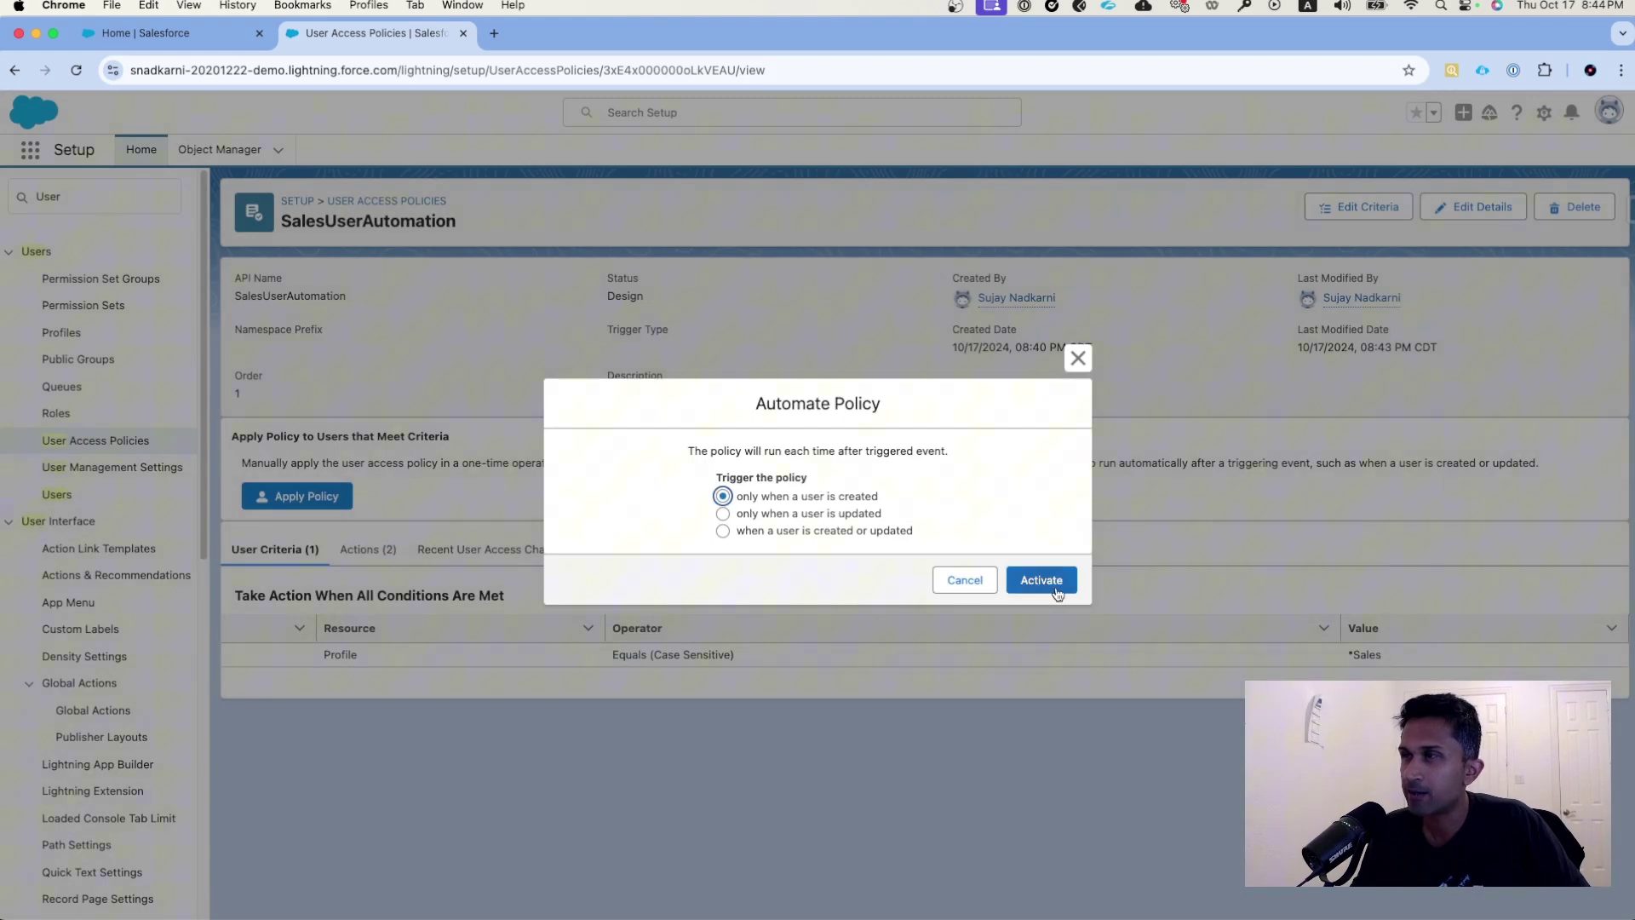
click(1060, 586)
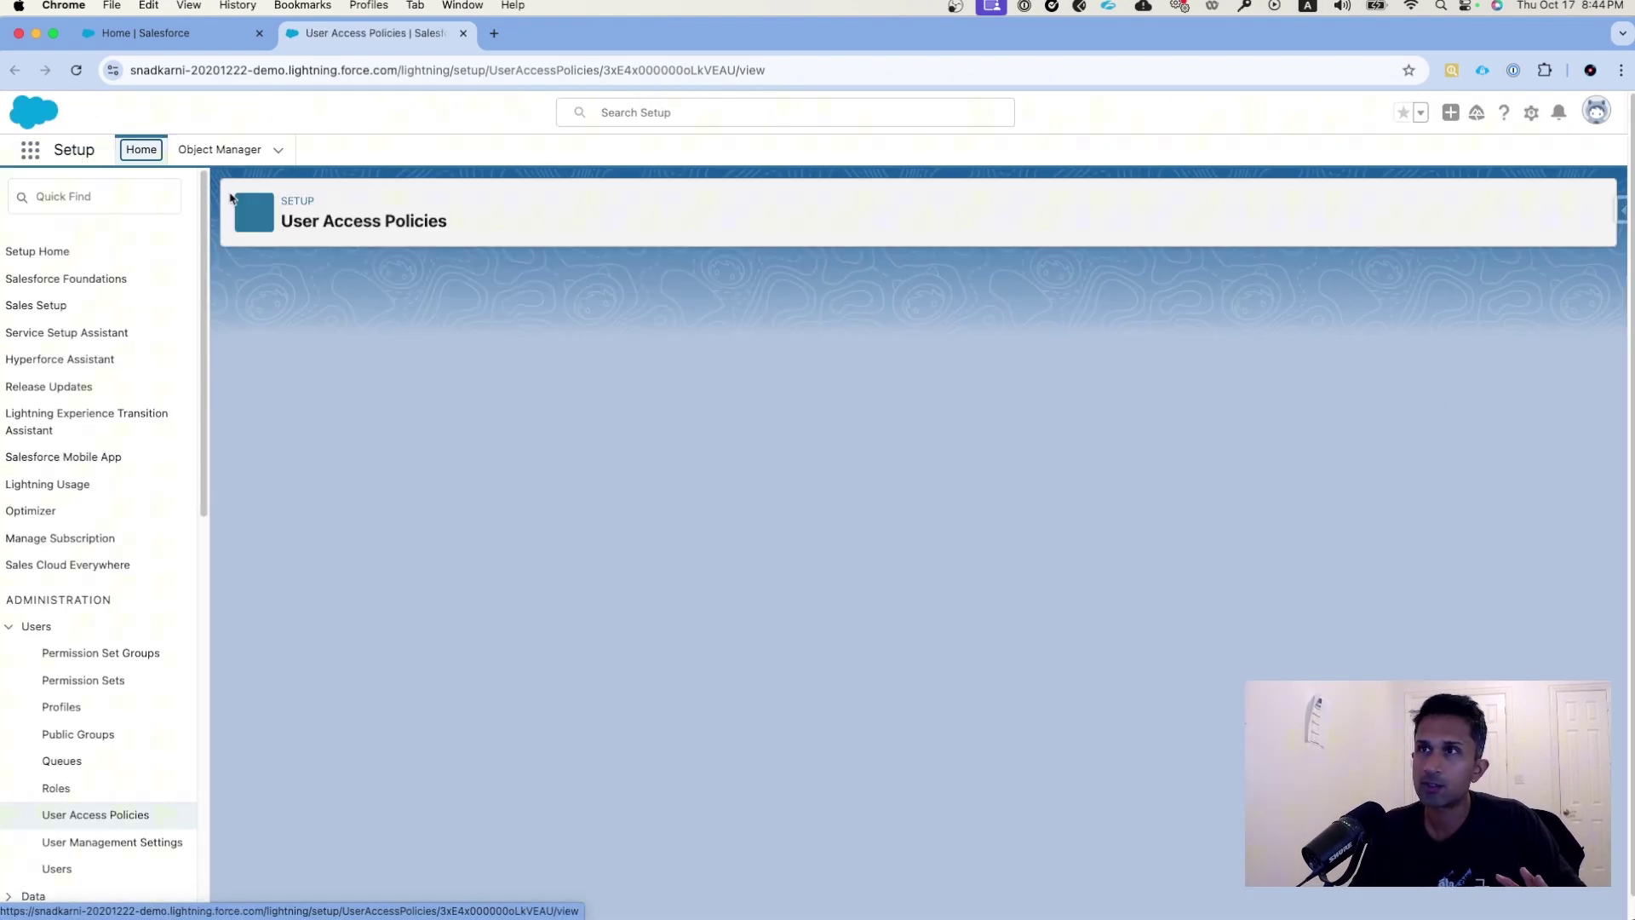
text(User)
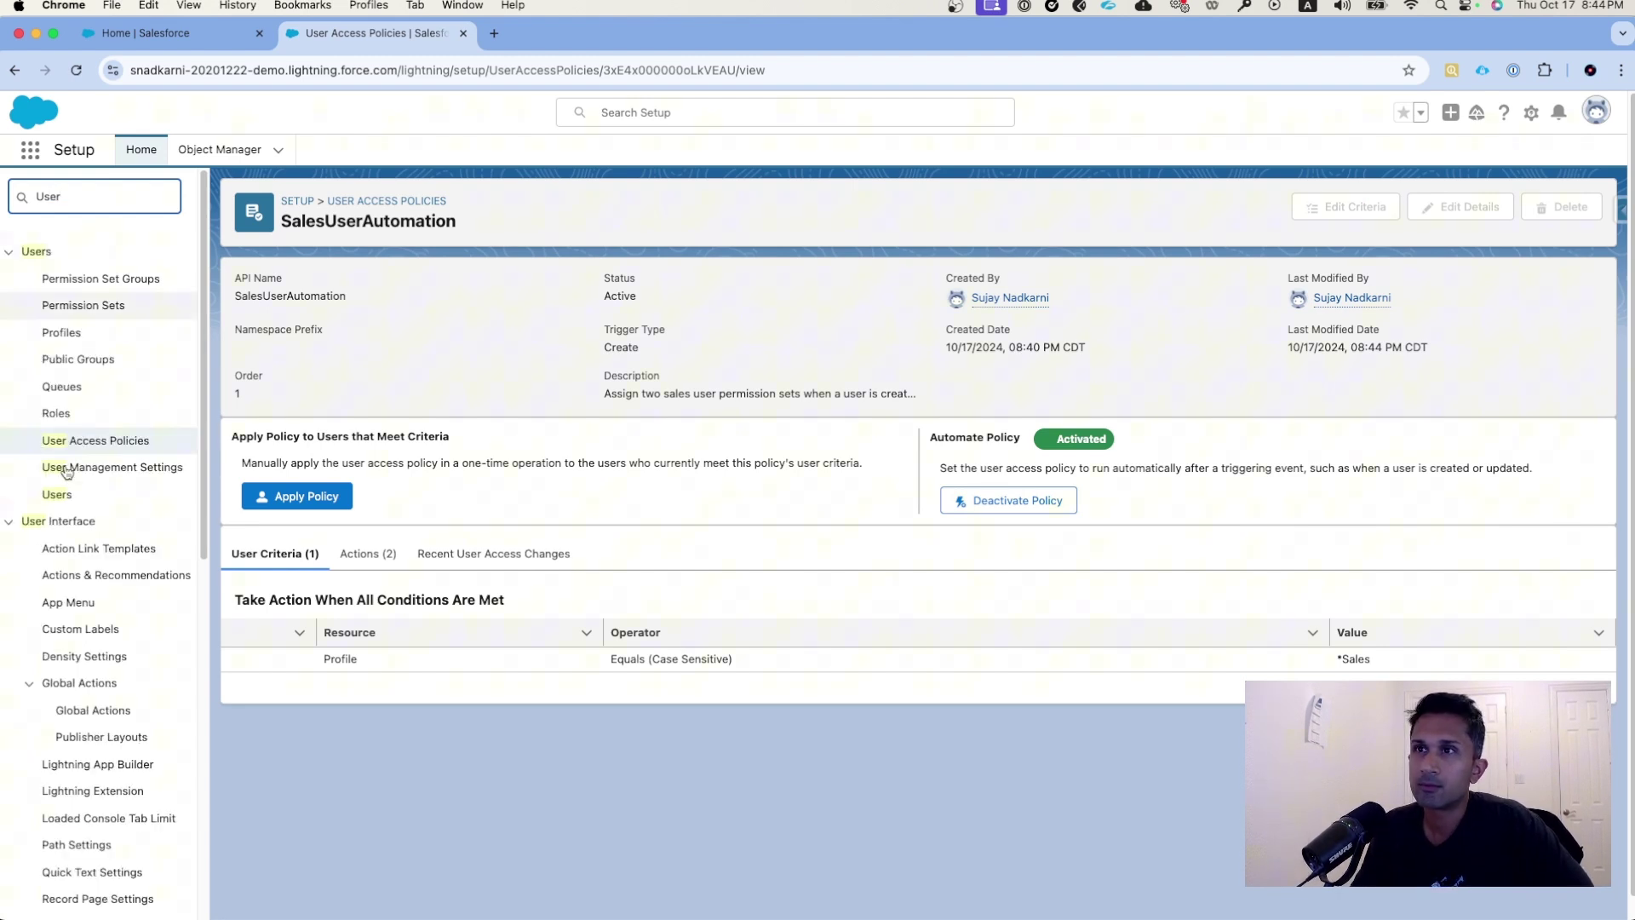
click(57, 494)
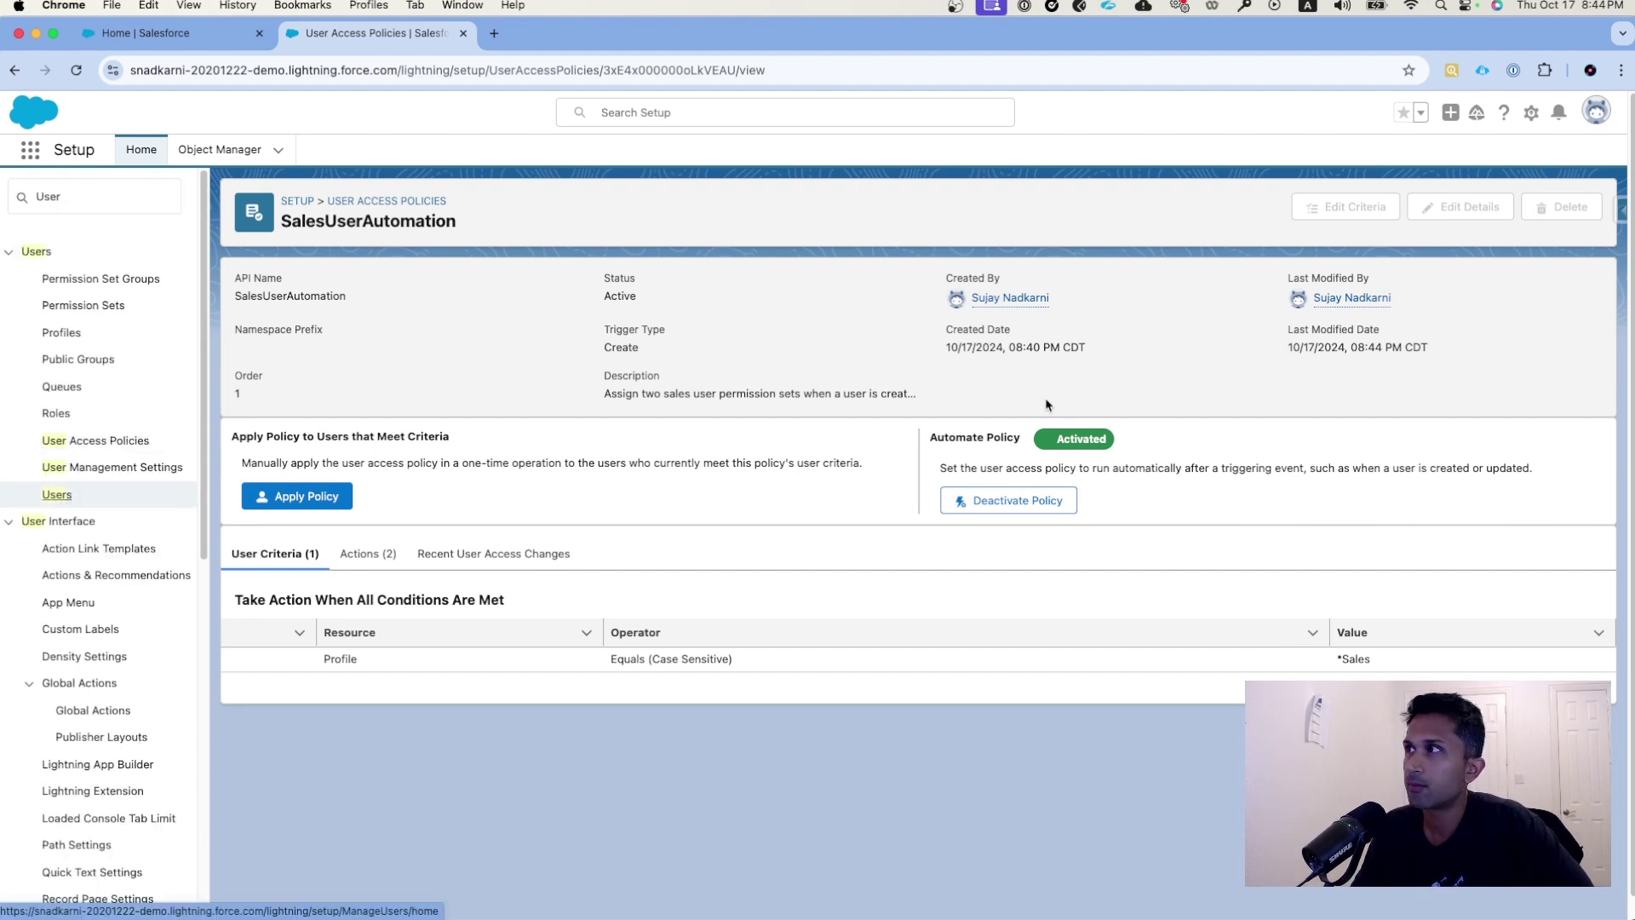
- Start a new user, entering the first name, last name and e-mail address
click(64, 495)
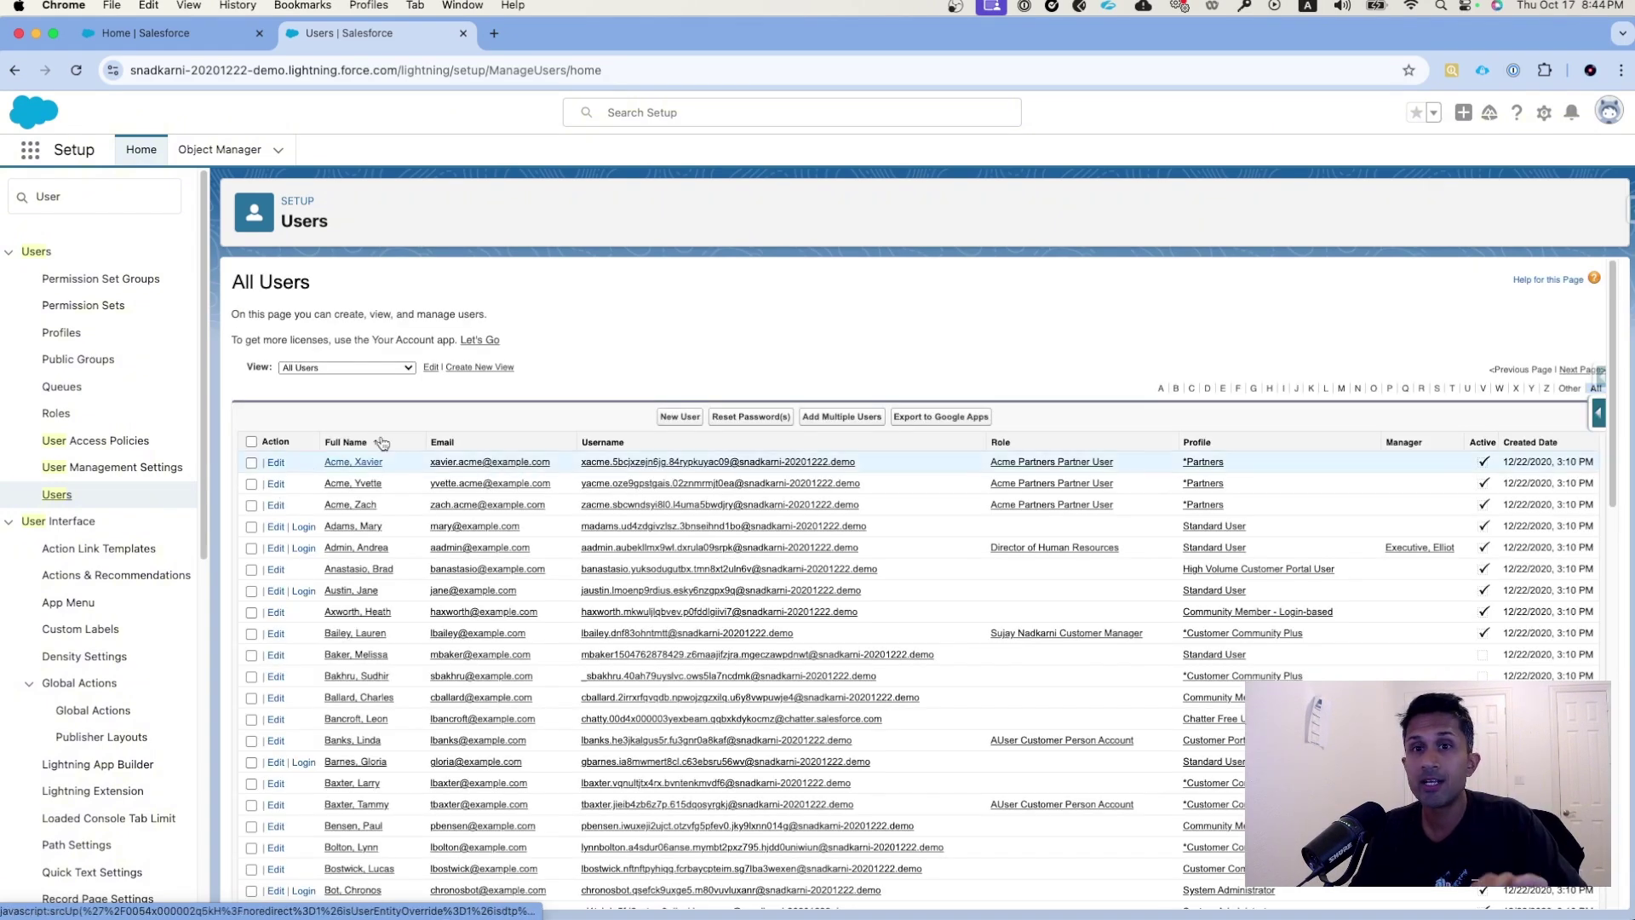
click(678, 418)
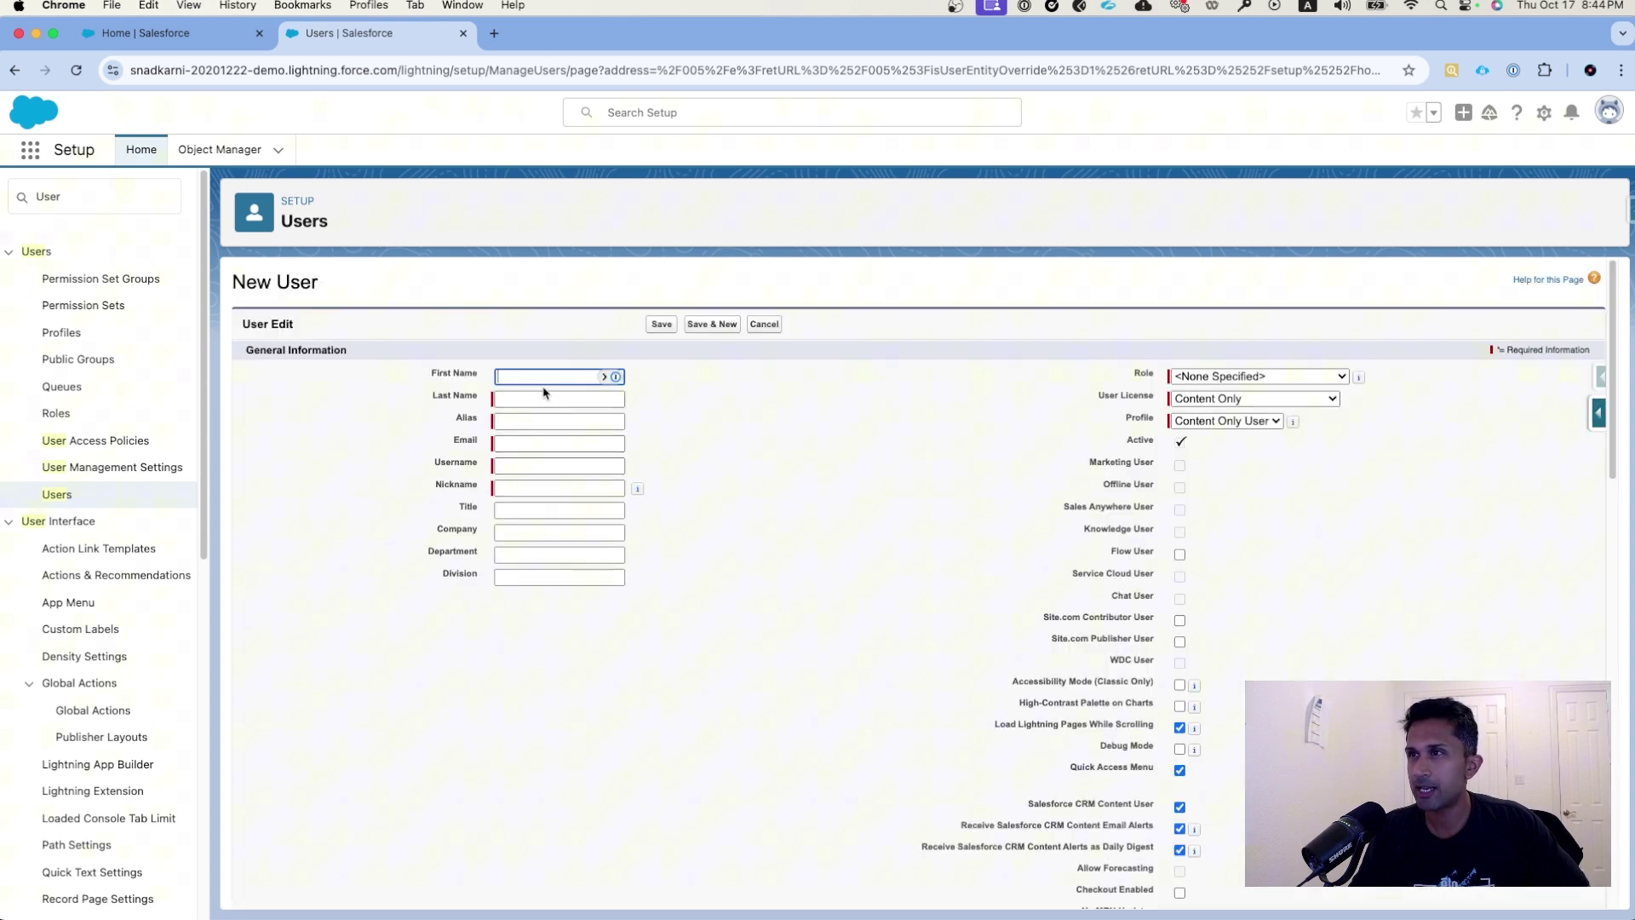
text(Sujay)
key(Tab)
text(Us)
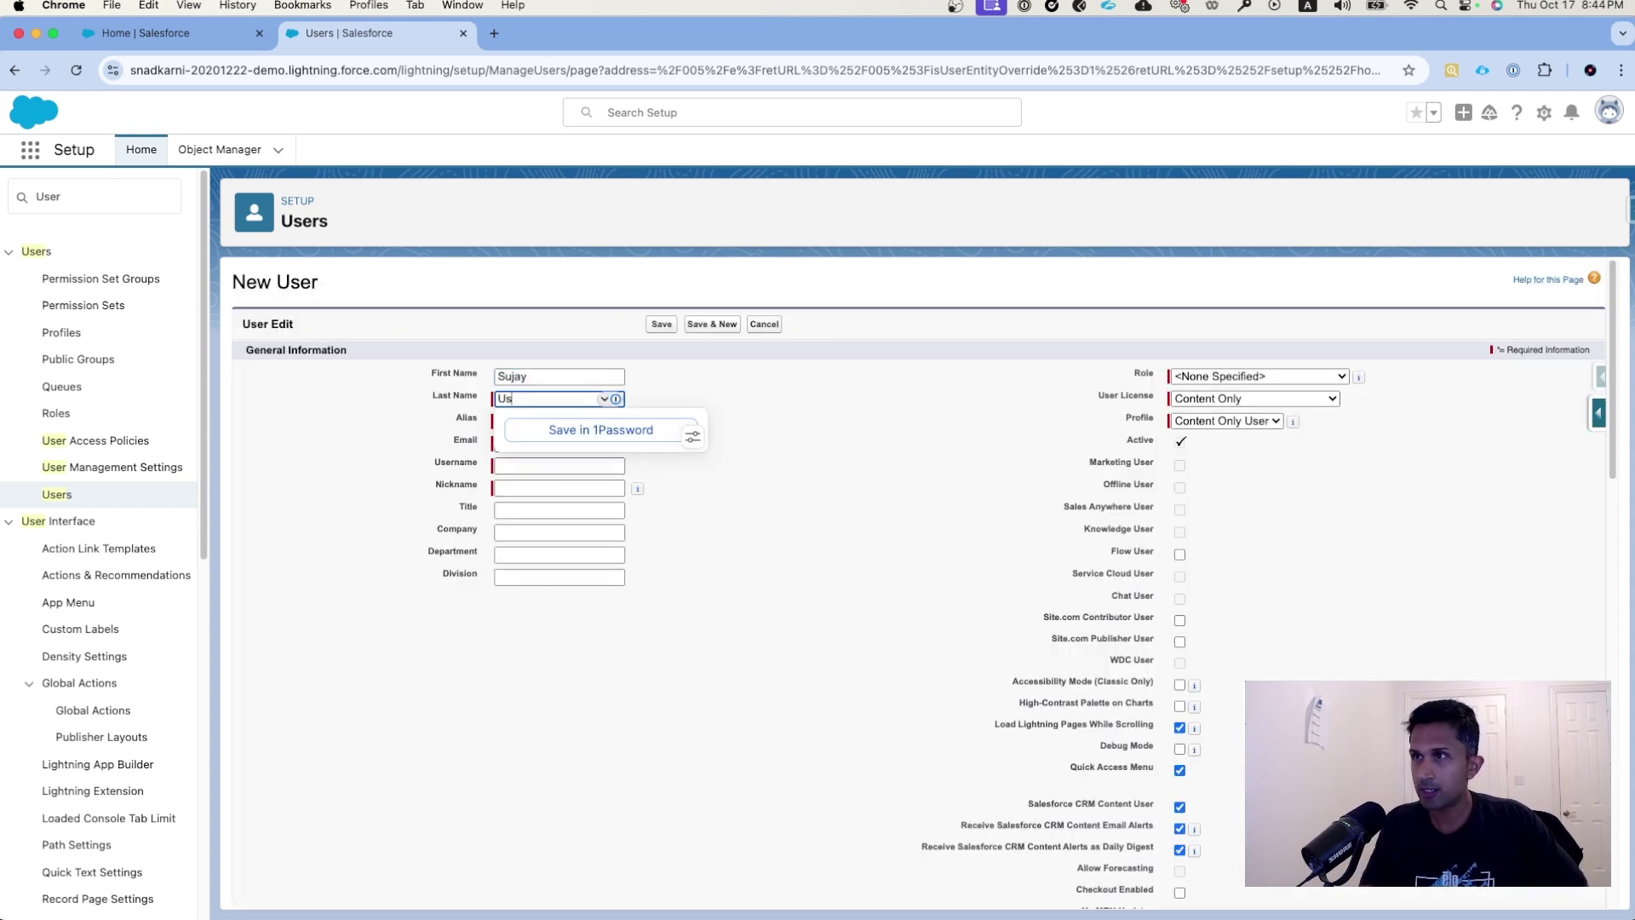
text(erAccess)
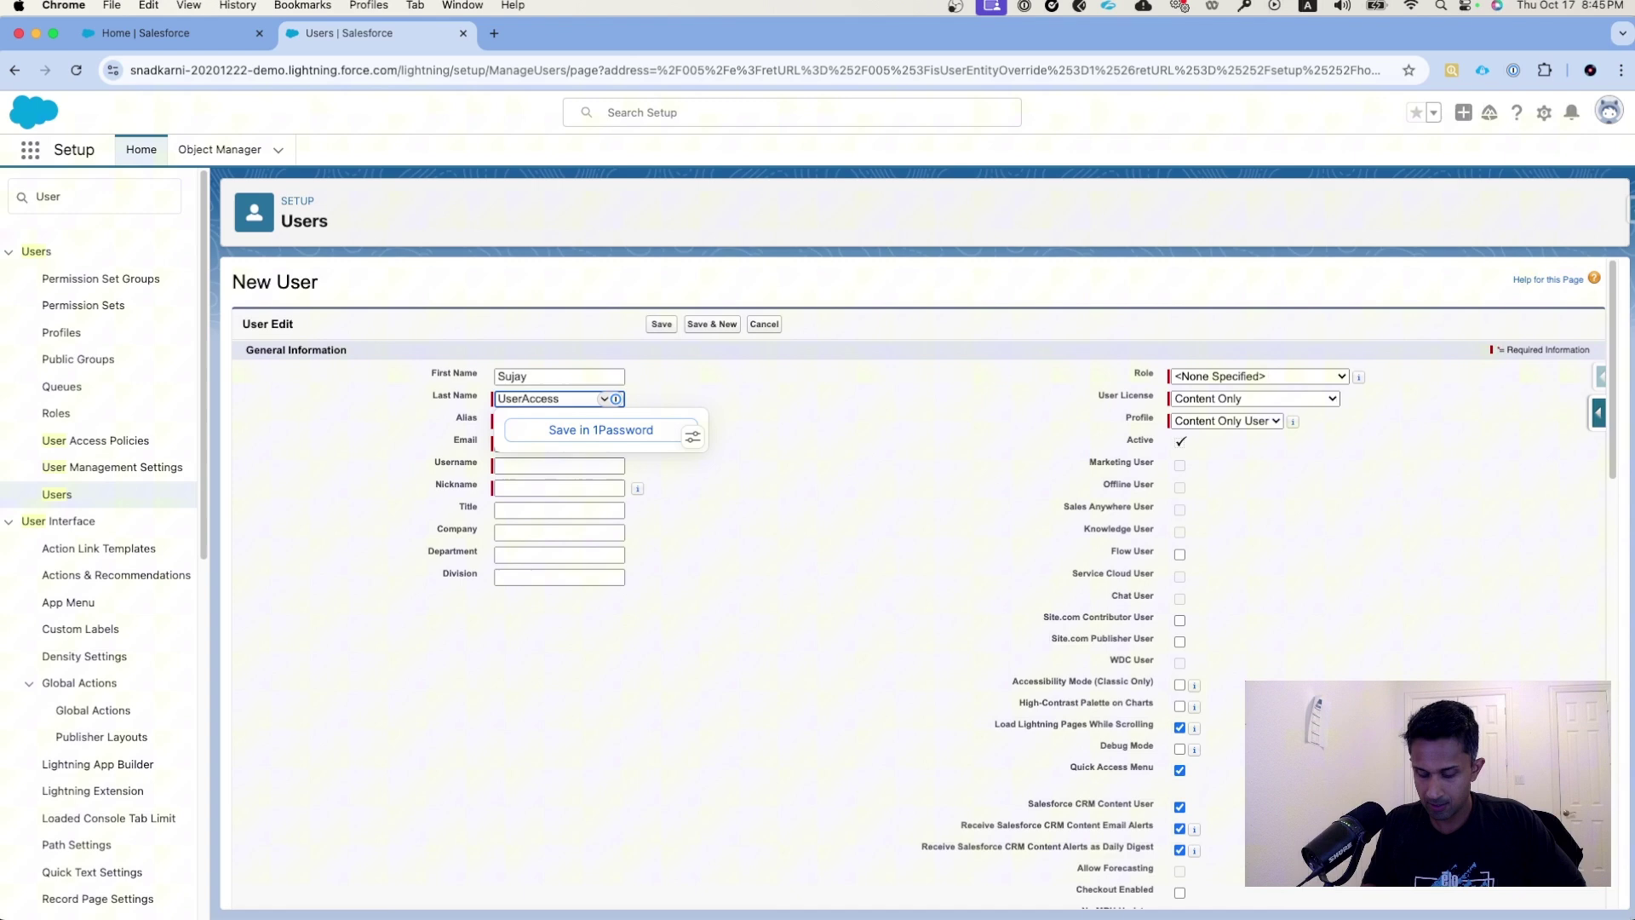
text(Policies)
key(Tab)
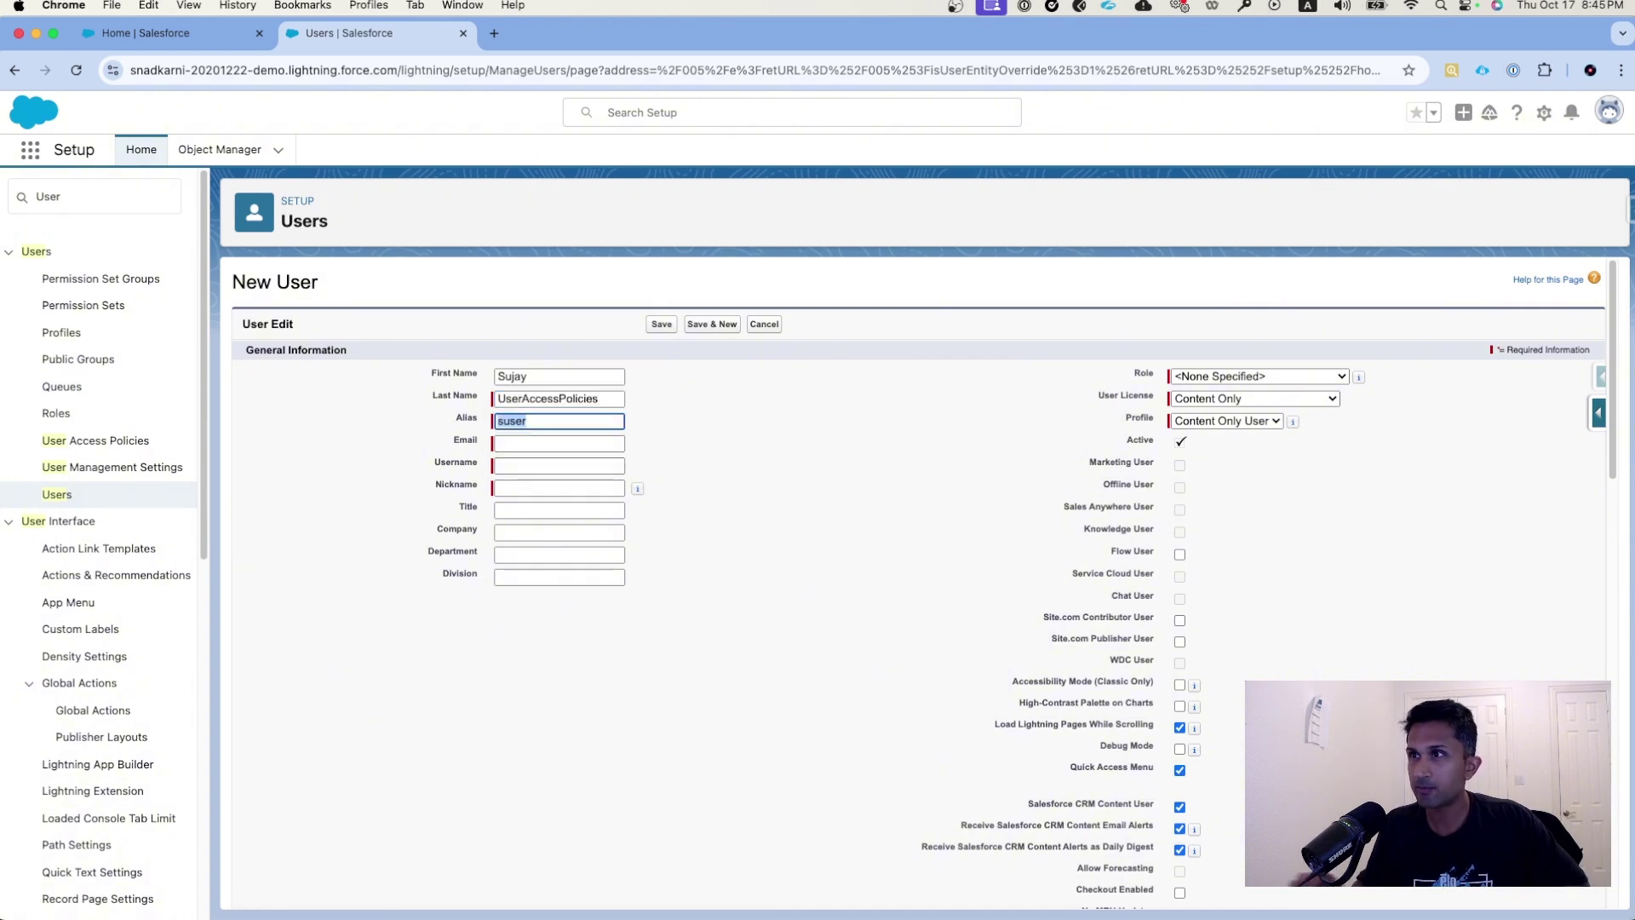
click(511, 443)
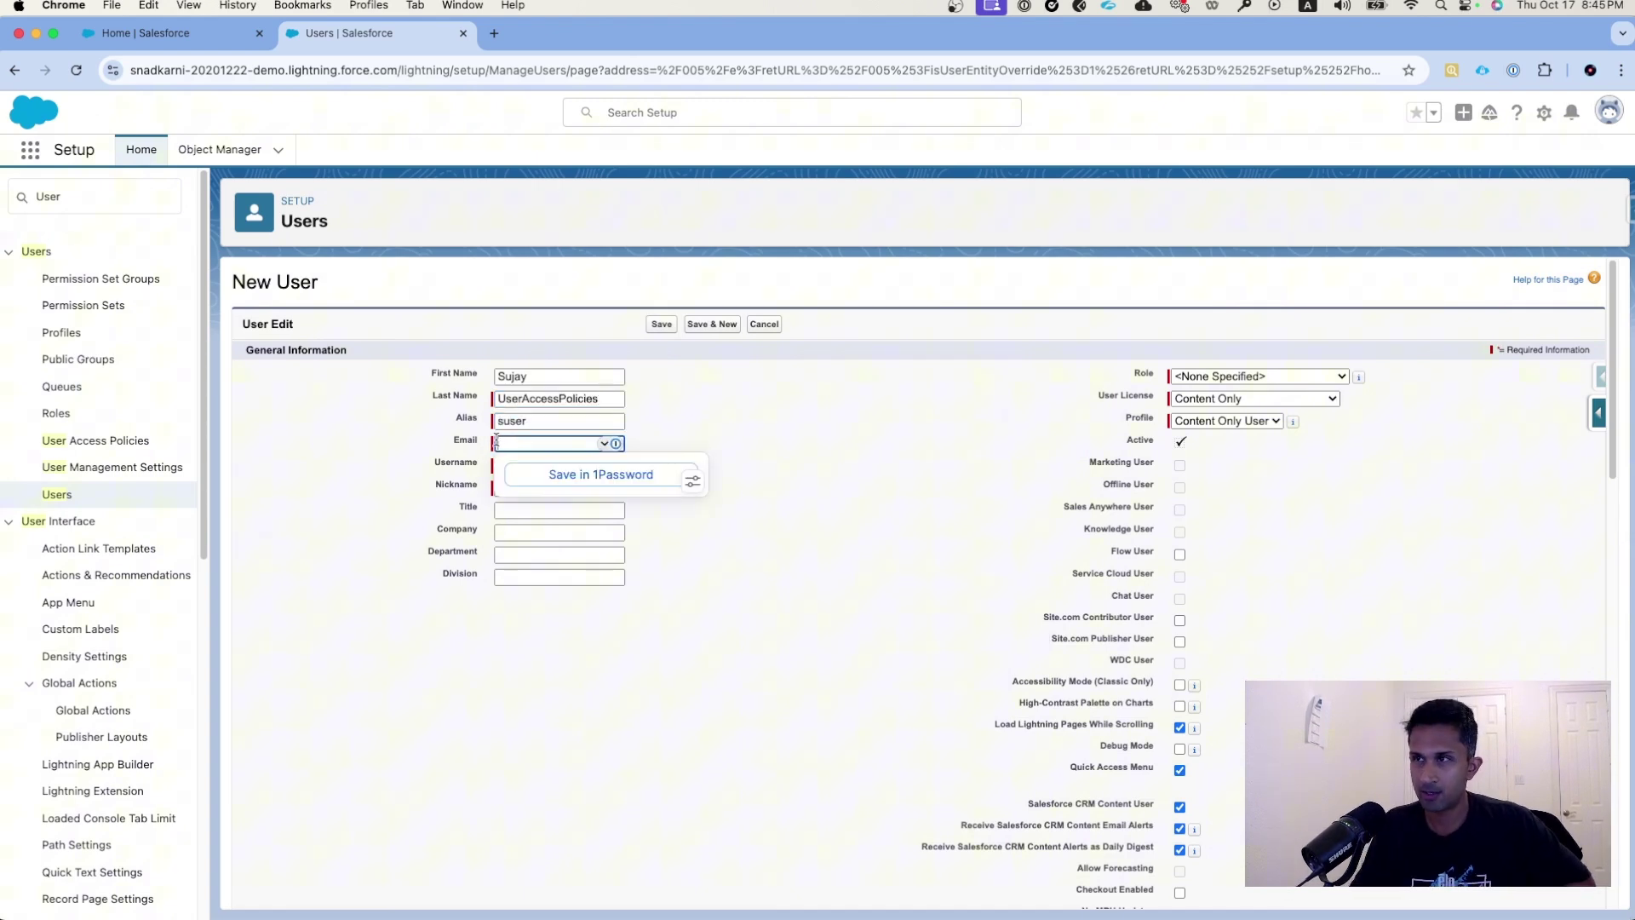
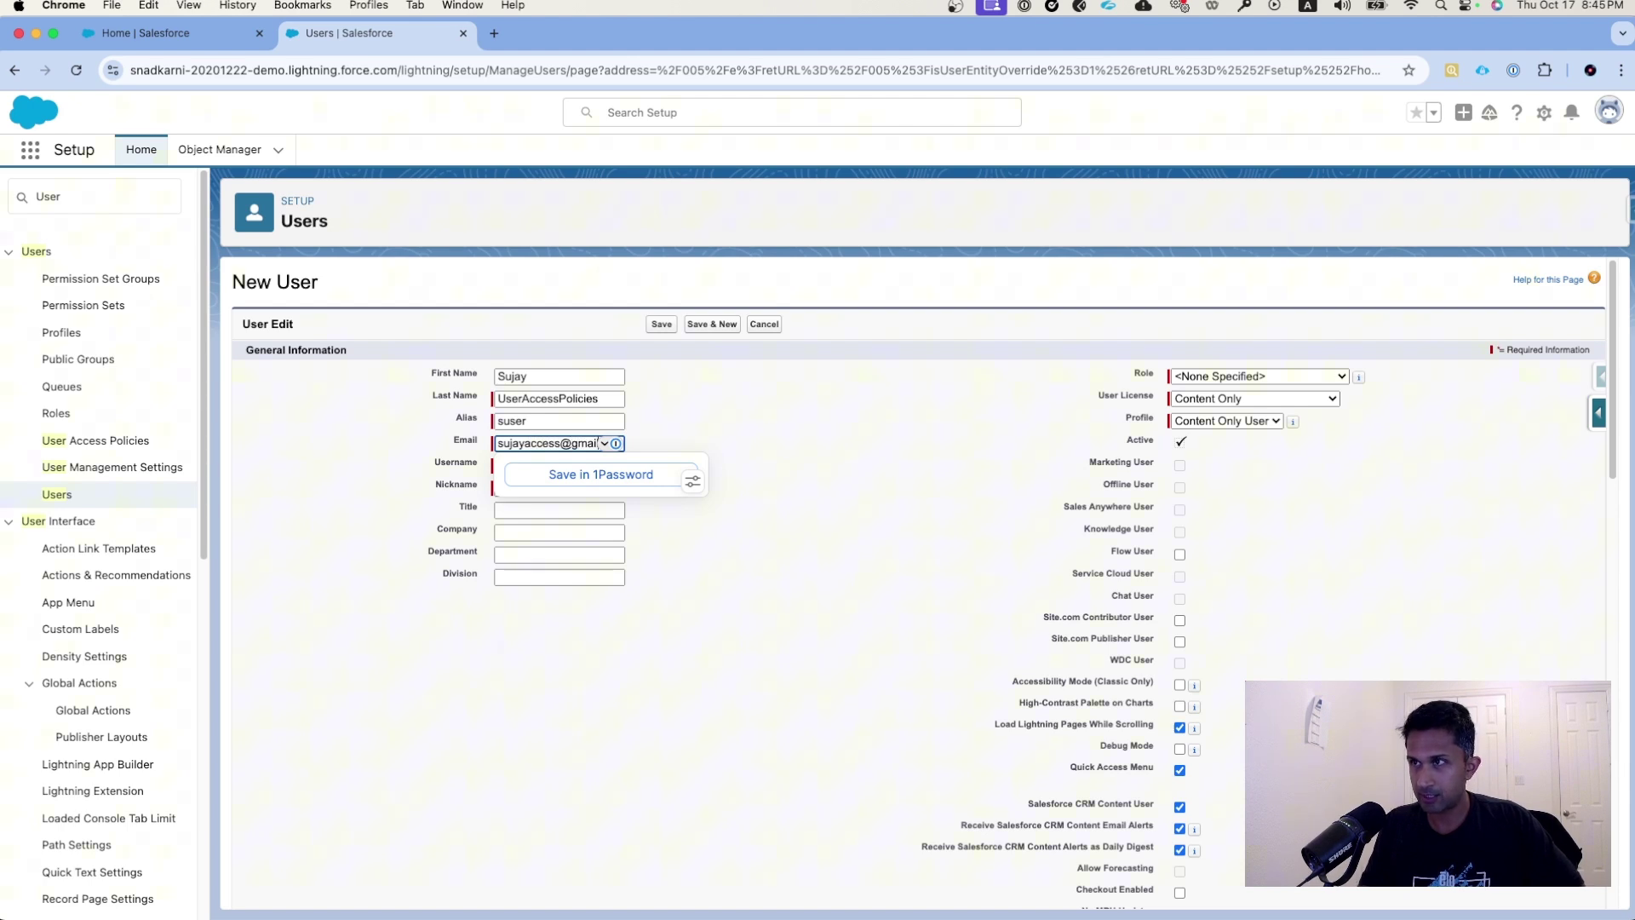
key(Tab)
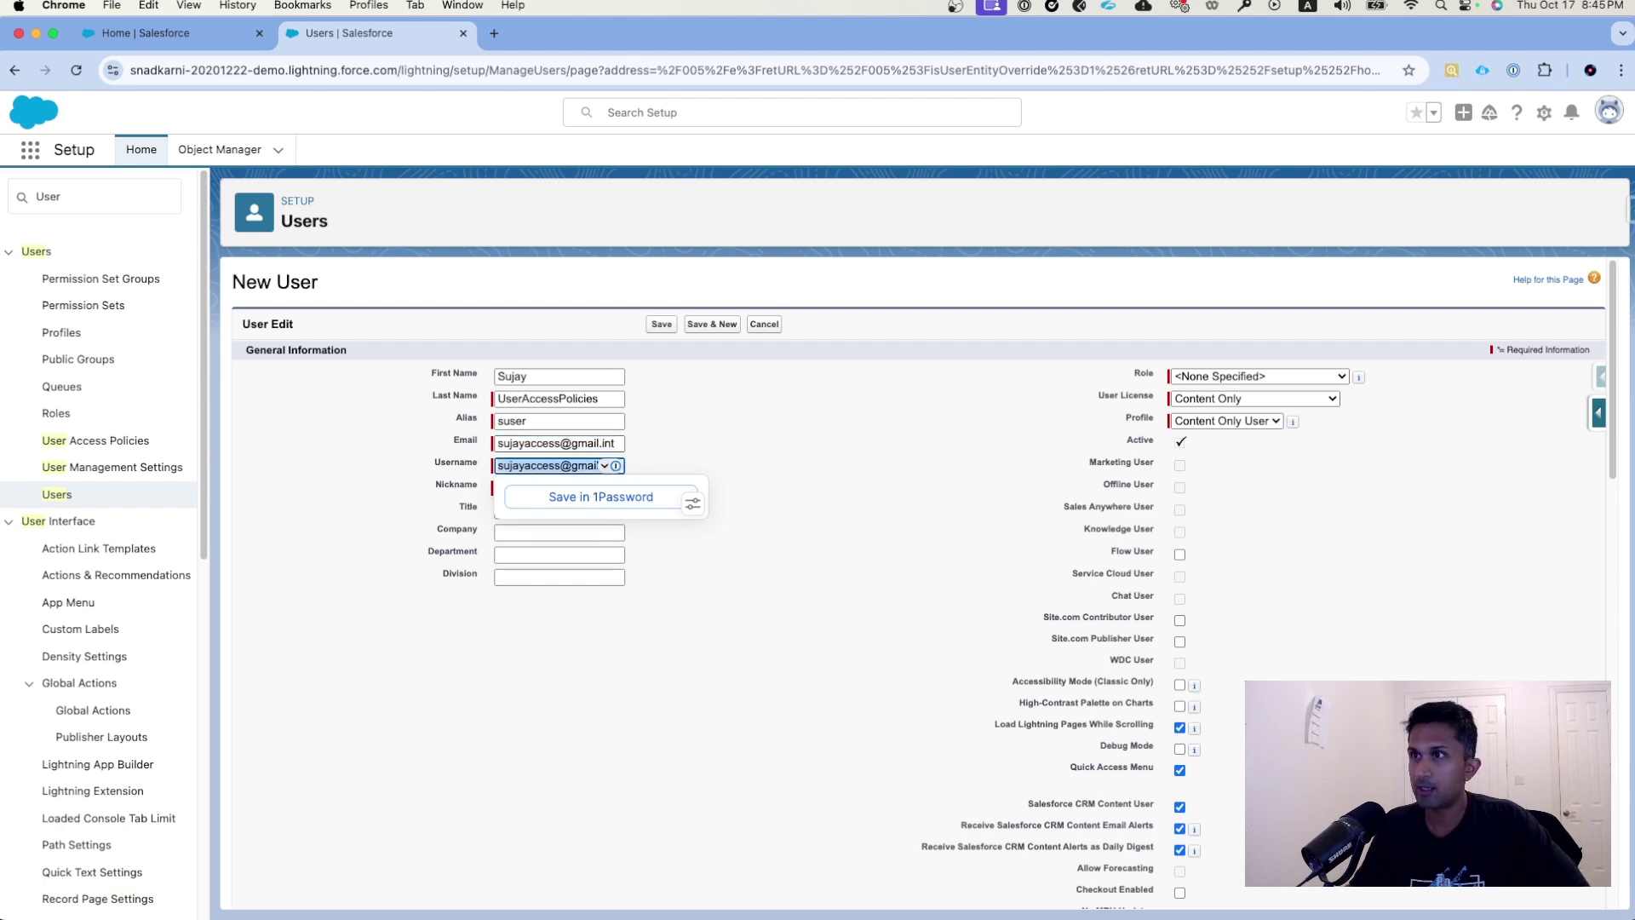
- Set the new user's licence to Salesforce and profile to *Sales
click(1267, 434)
click(1269, 420)
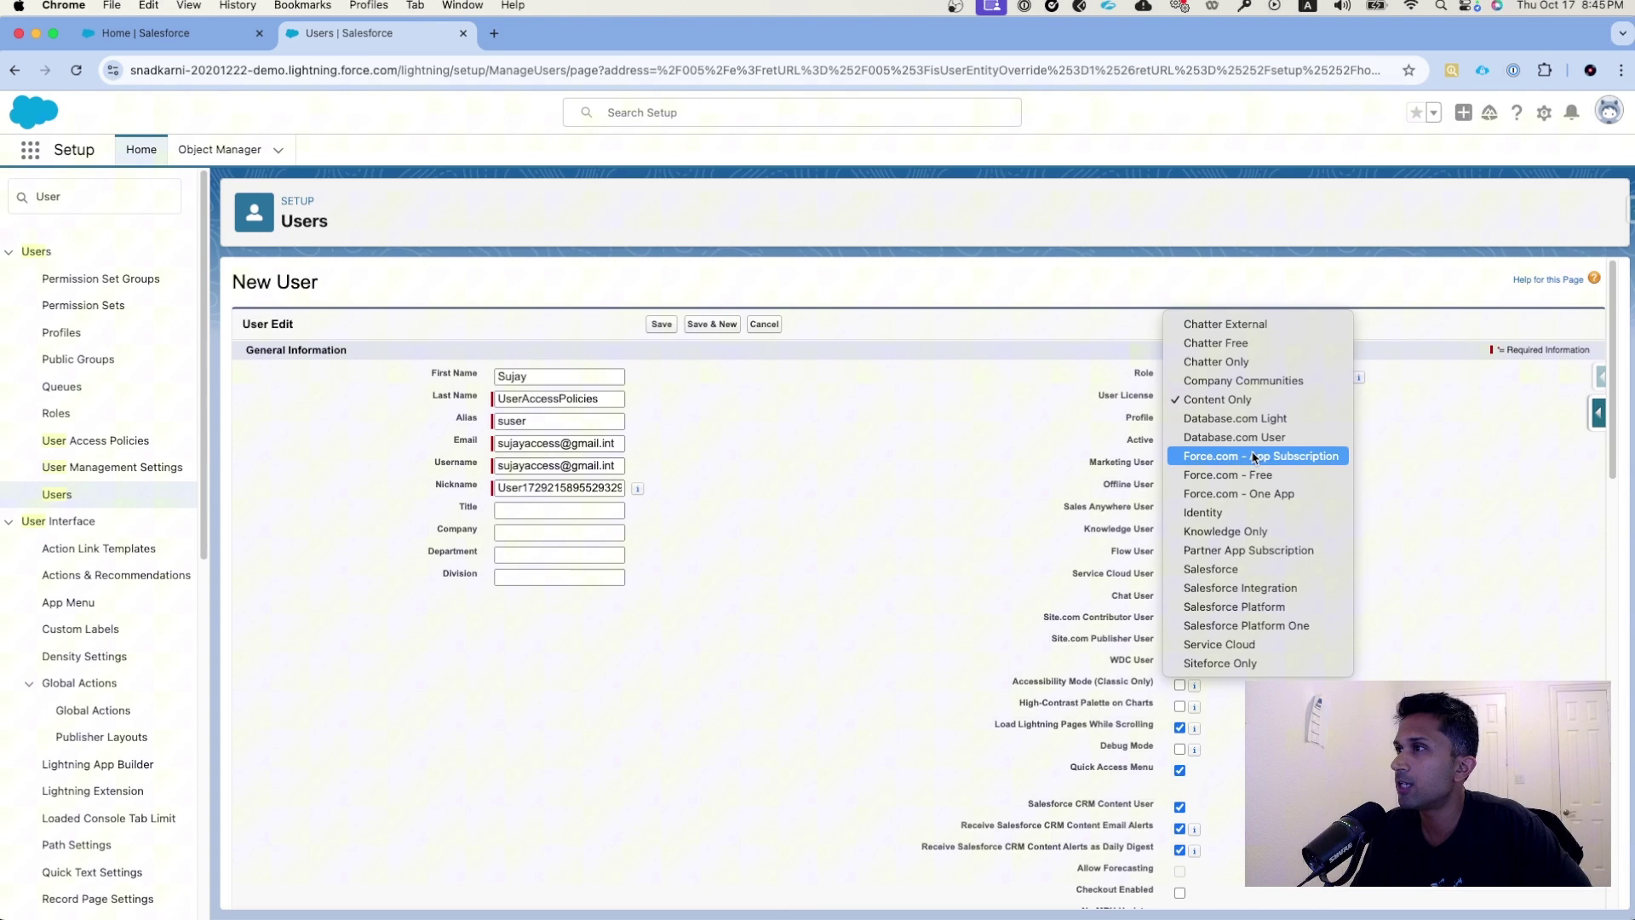
click(1226, 436)
click(1227, 421)
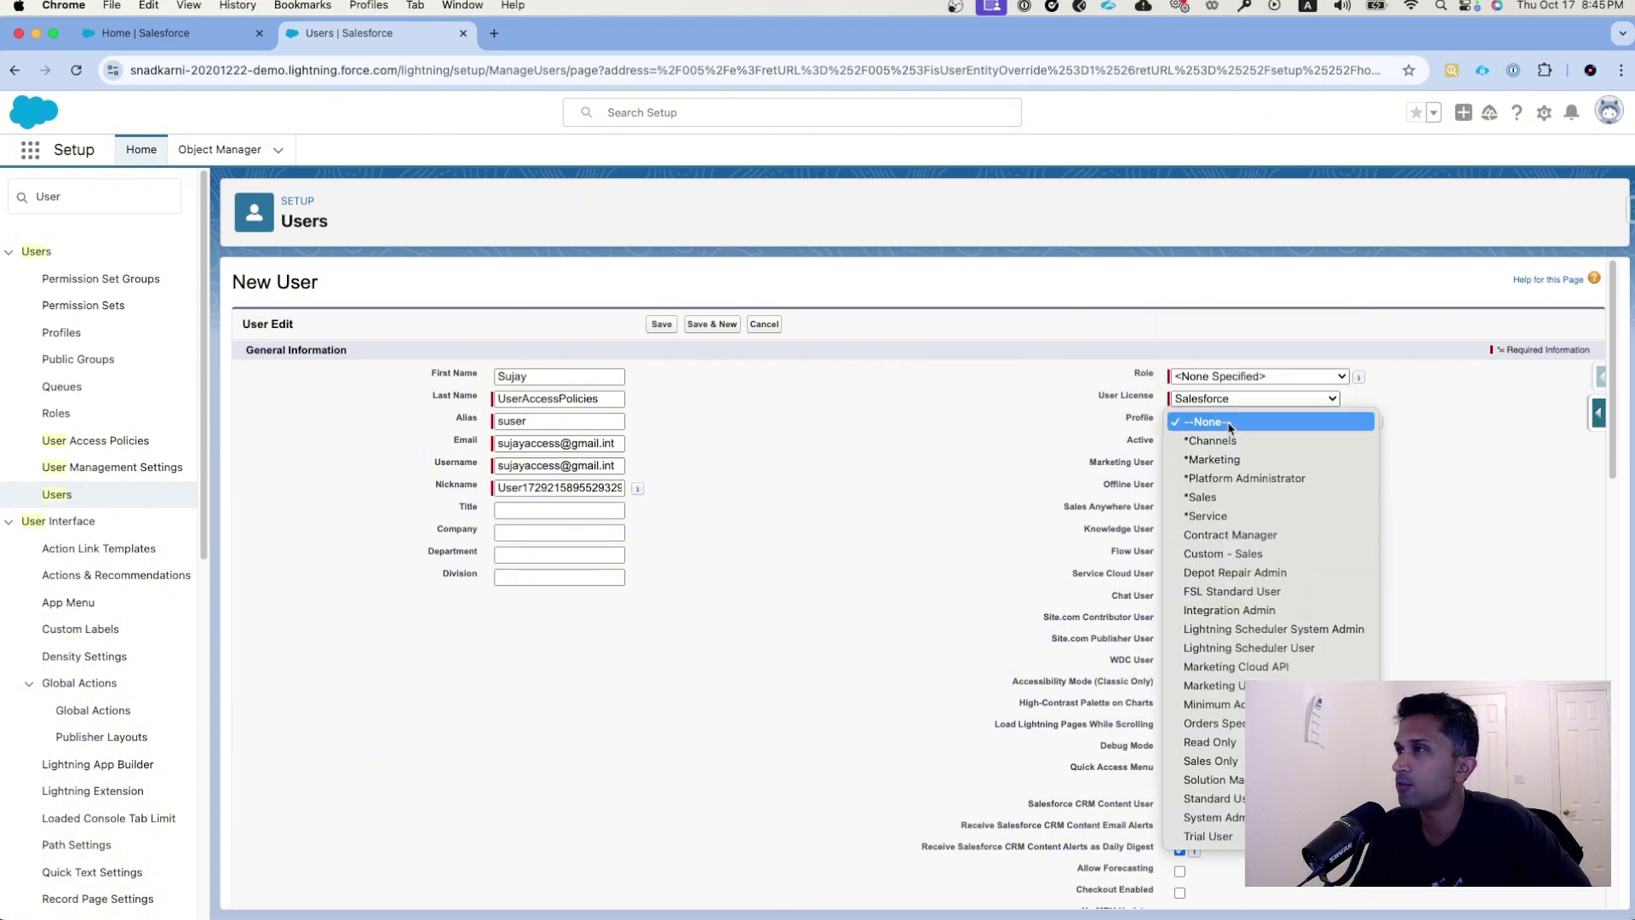
click(1218, 501)
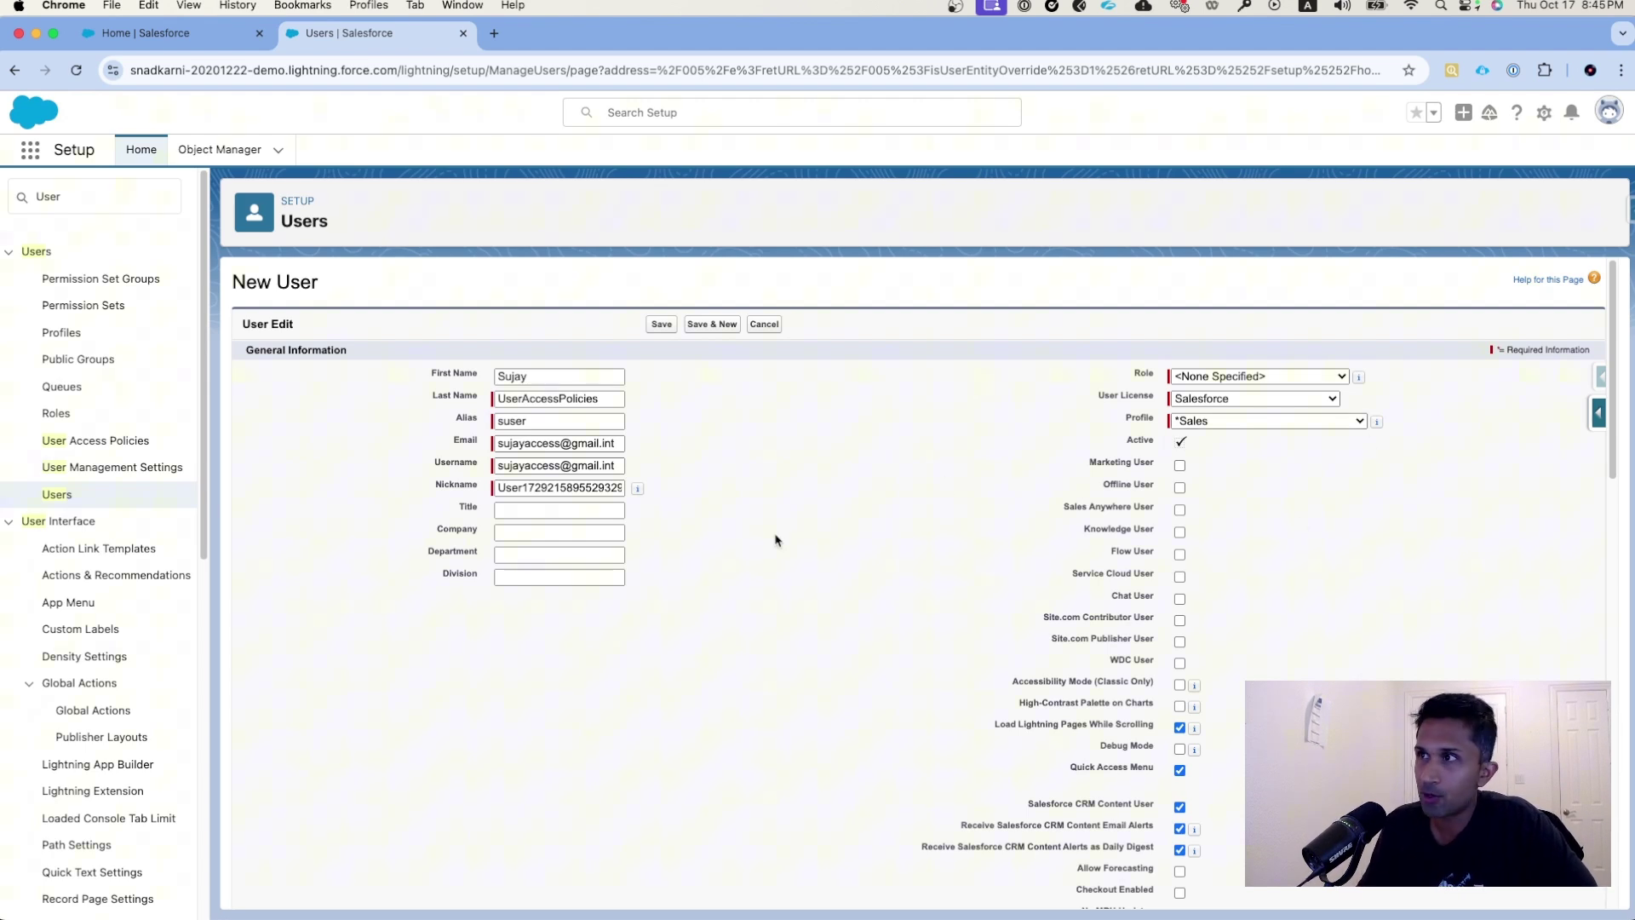
- Save the user and check its CRM Analytics Plus User and Salesforce Console User permission sets
click(657, 324)
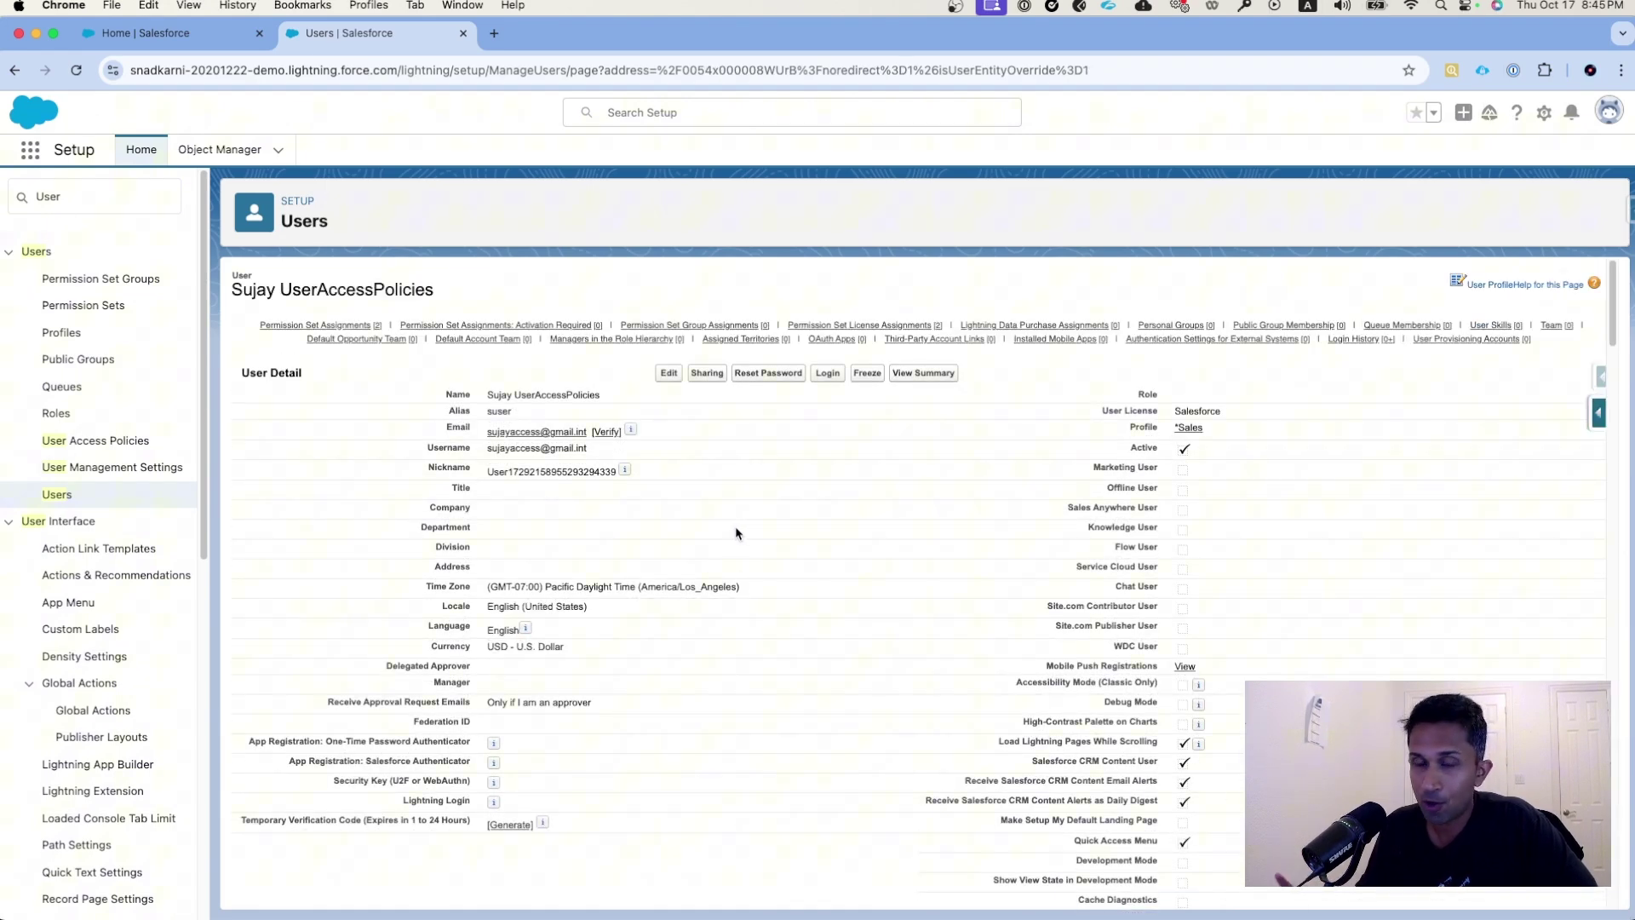
scroll(869, 563, down, 15)
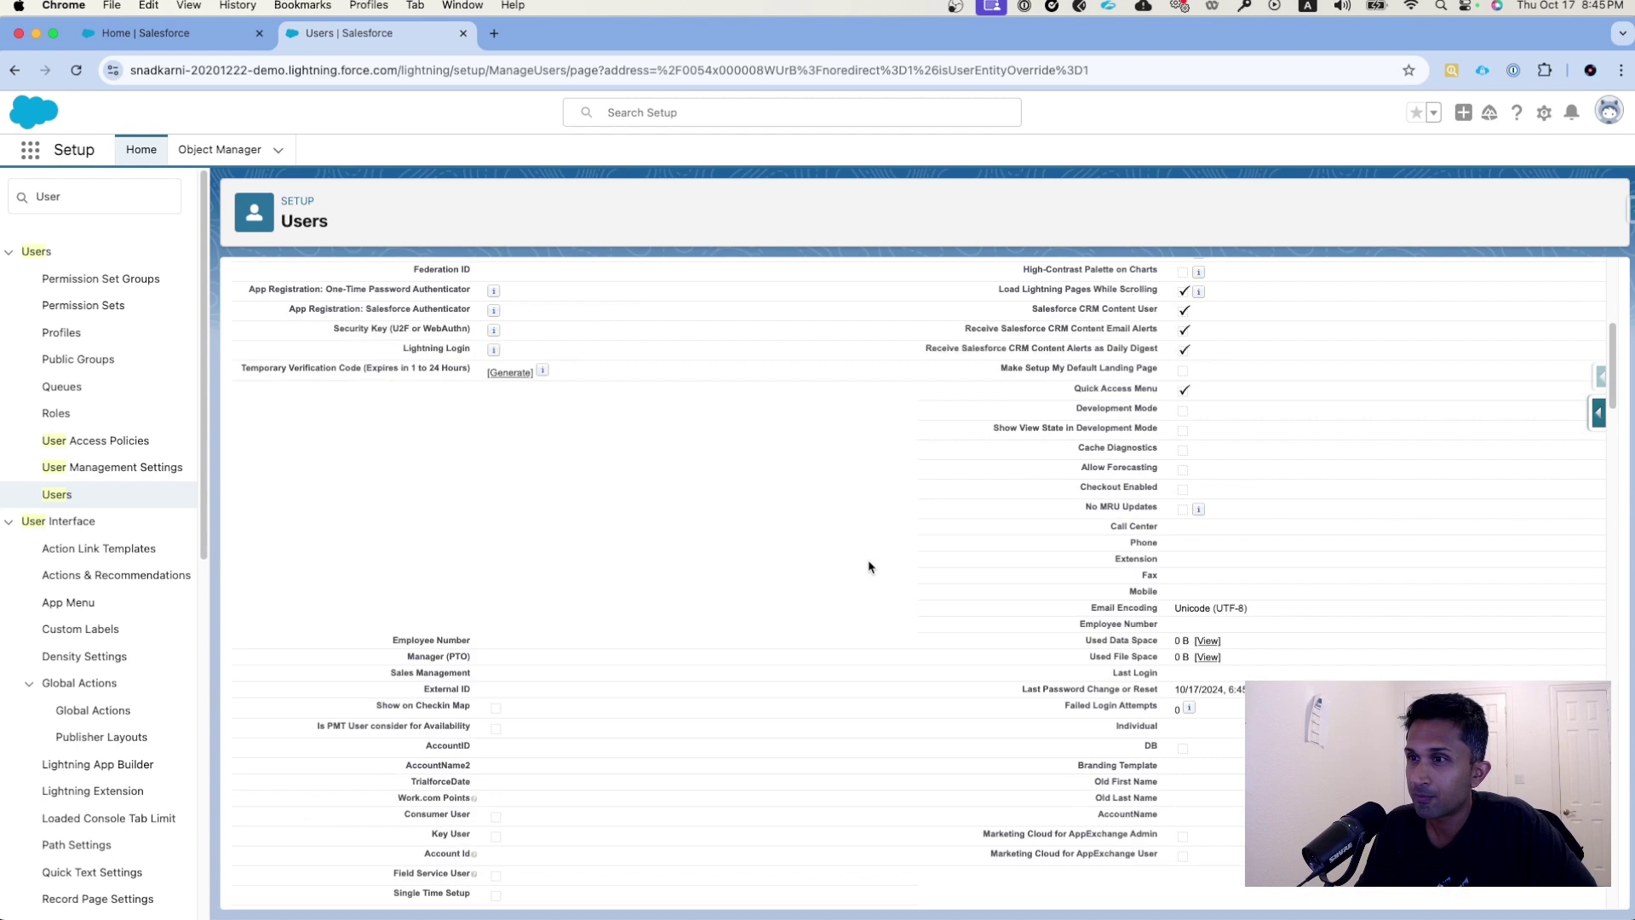
scroll(869, 567, down, 1)
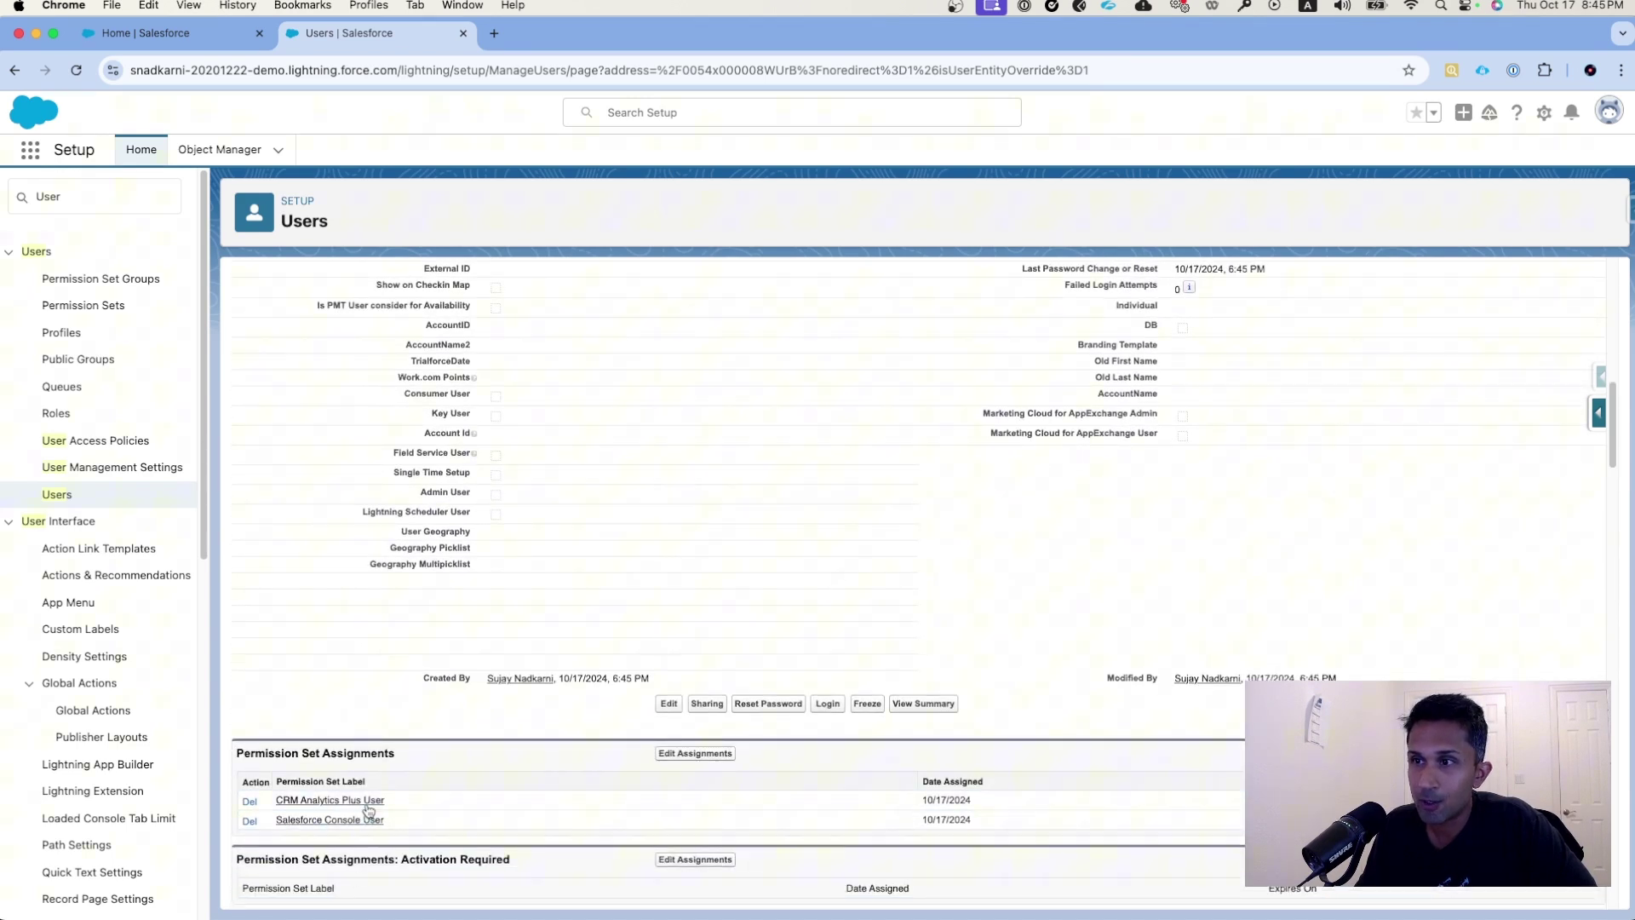